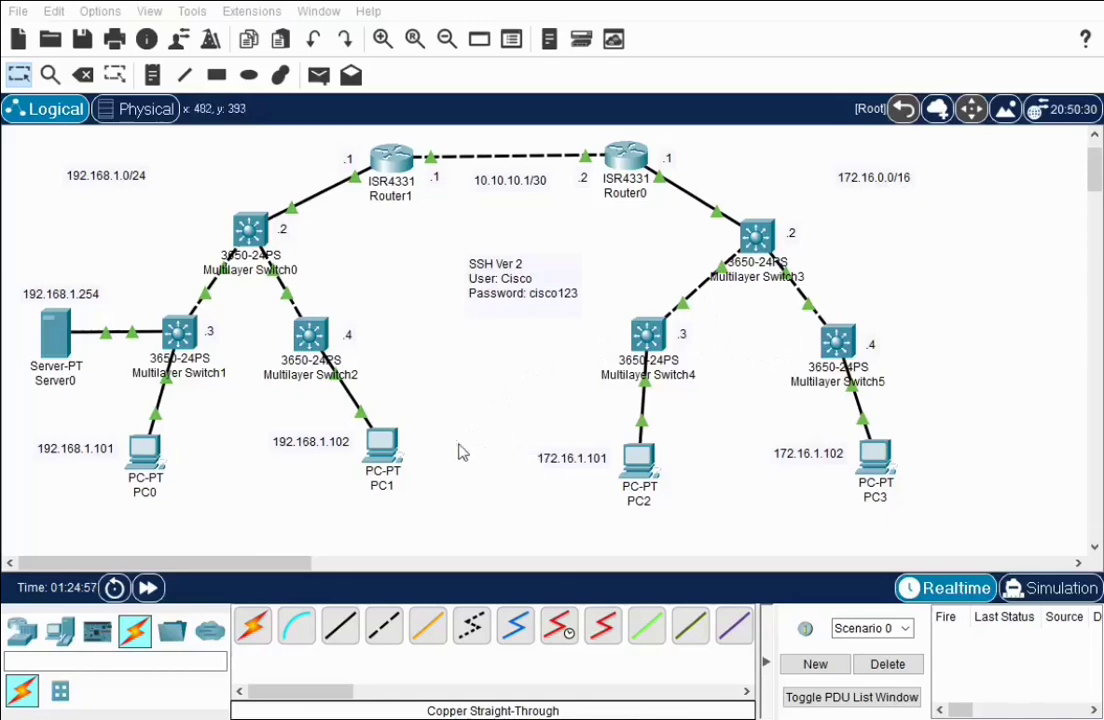
From PC0's command prompt, ping 172.16.1.102, stop the ping, and close PC0's window
click(146, 452)
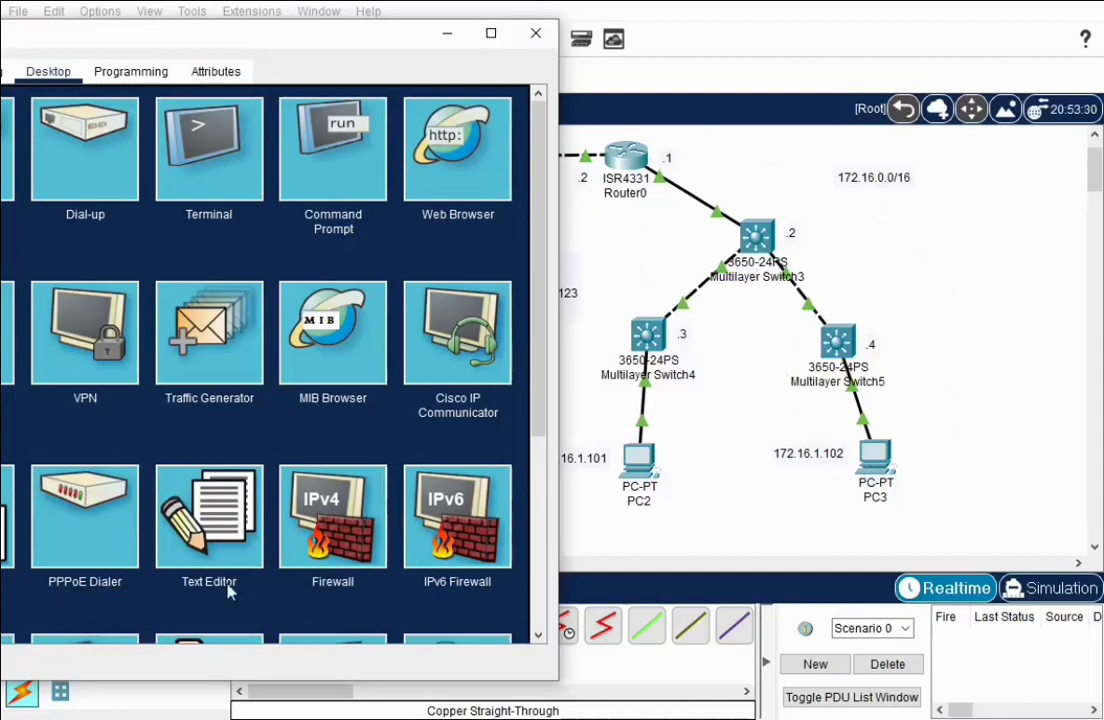
click(333, 160)
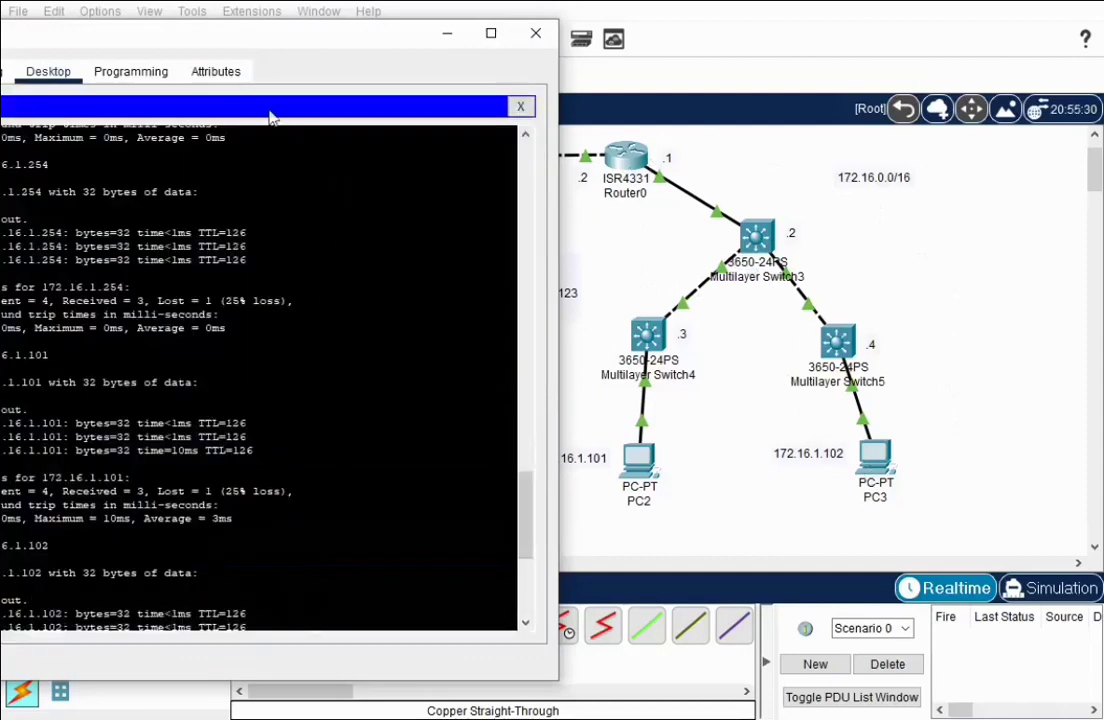
drag(249, 34, 404, 19)
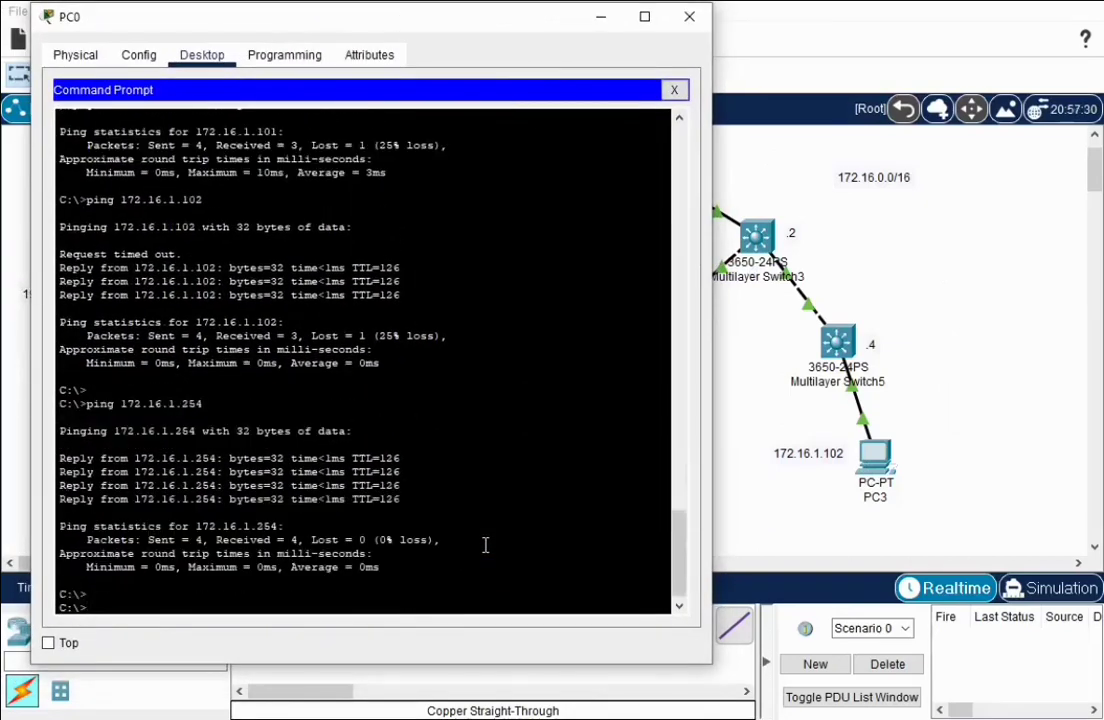
key(Up)
key(BackSpace)
key(BackSpace)
text(10)
key(Return)
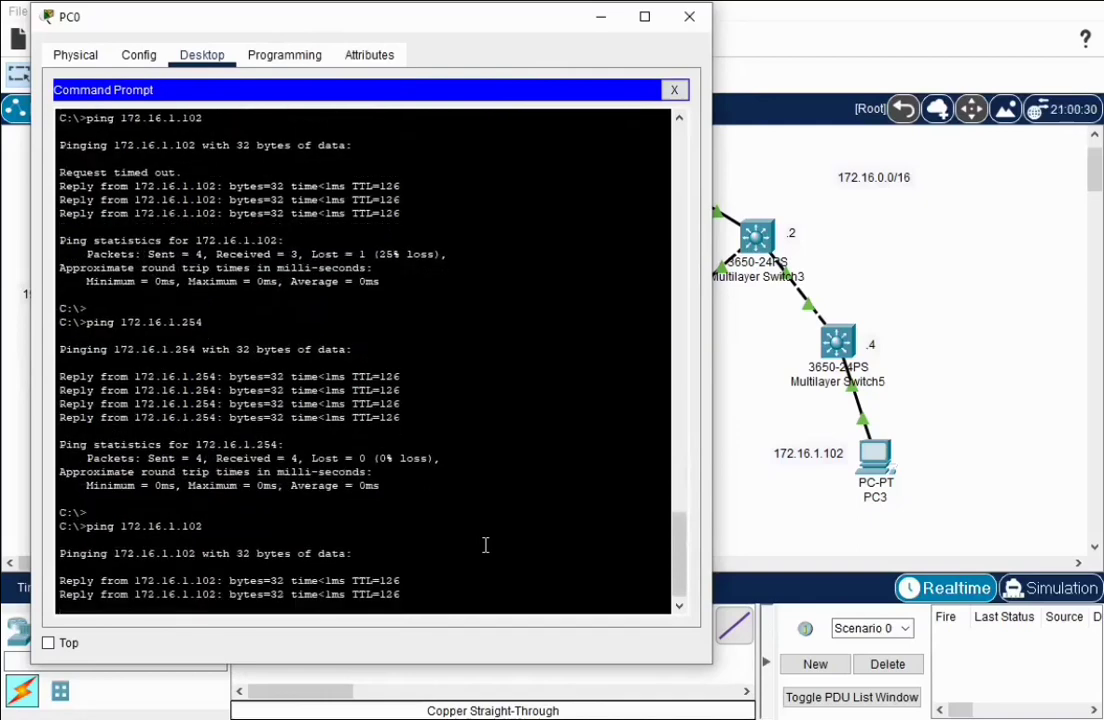
key(ctrl+c)
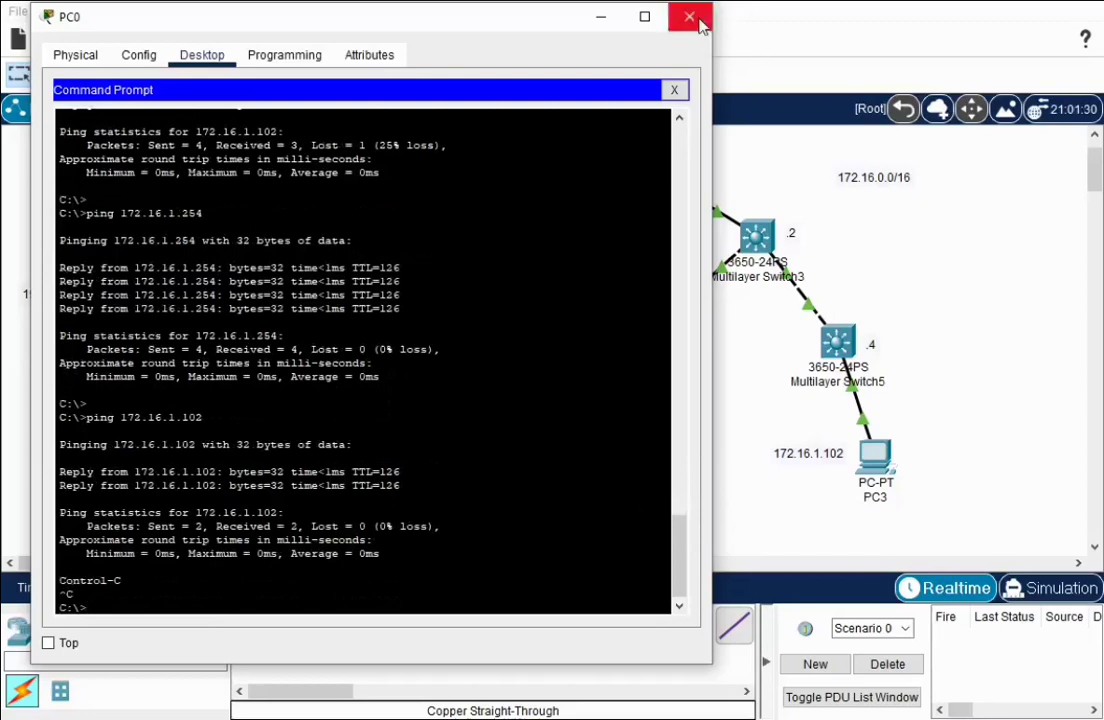
click(689, 17)
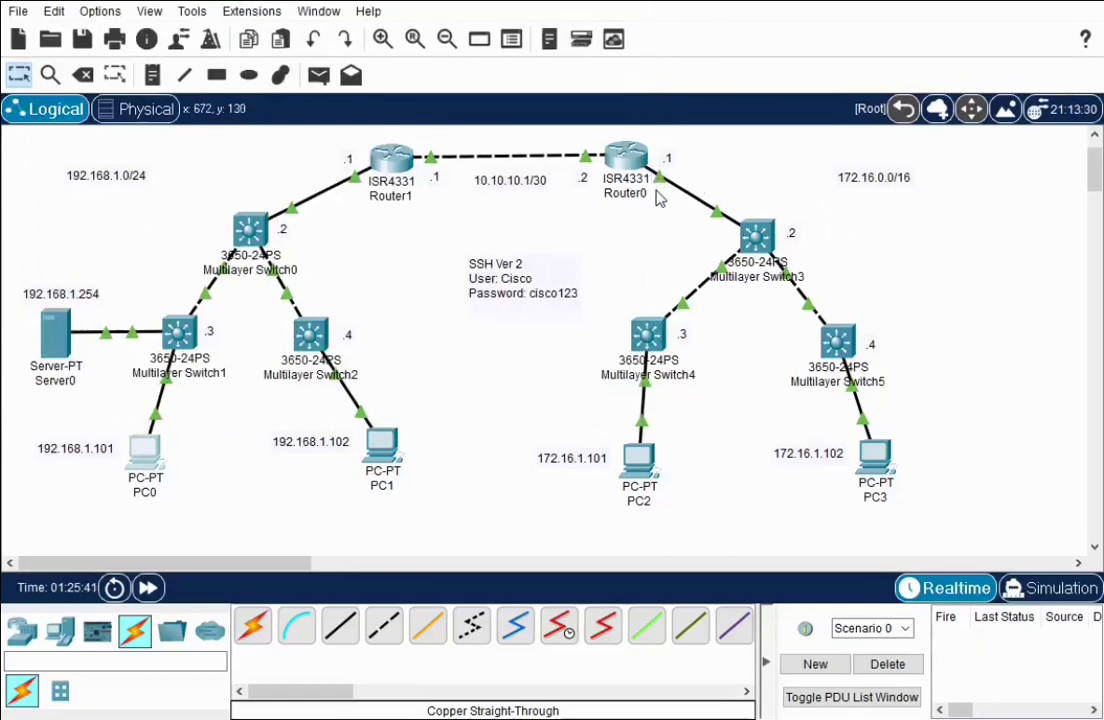
mouse_move(658, 183)
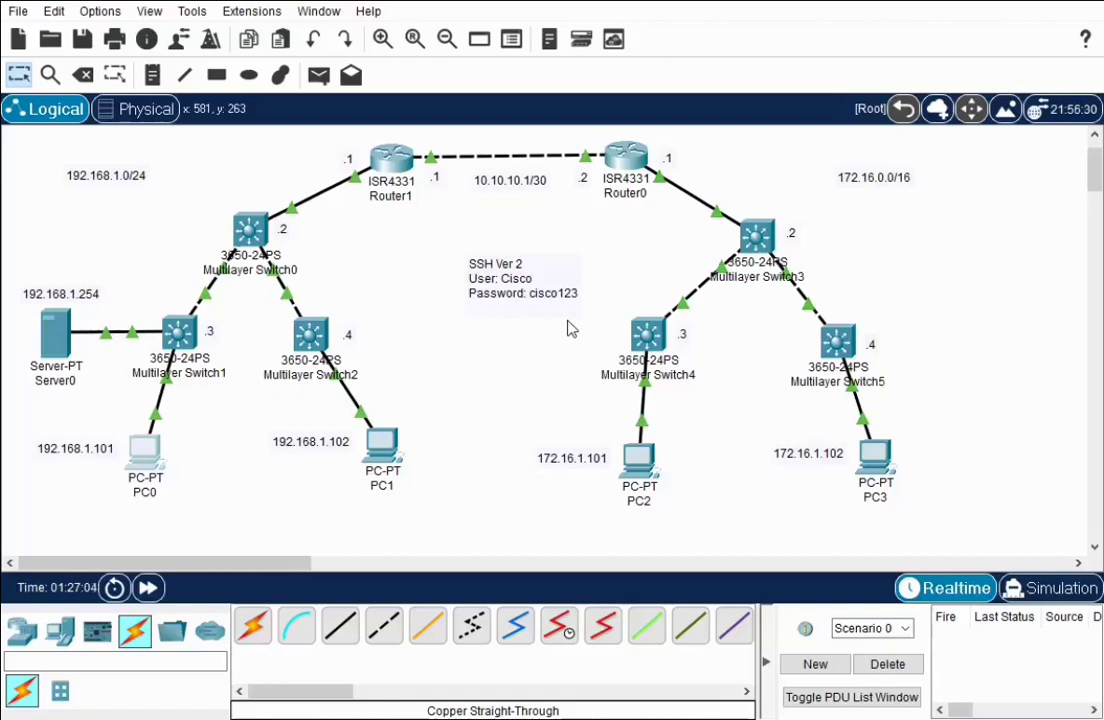
Bring the SSH-config Notepad notes forward, review the SSH commands, then minimize Notepad
key(alt+Tab)
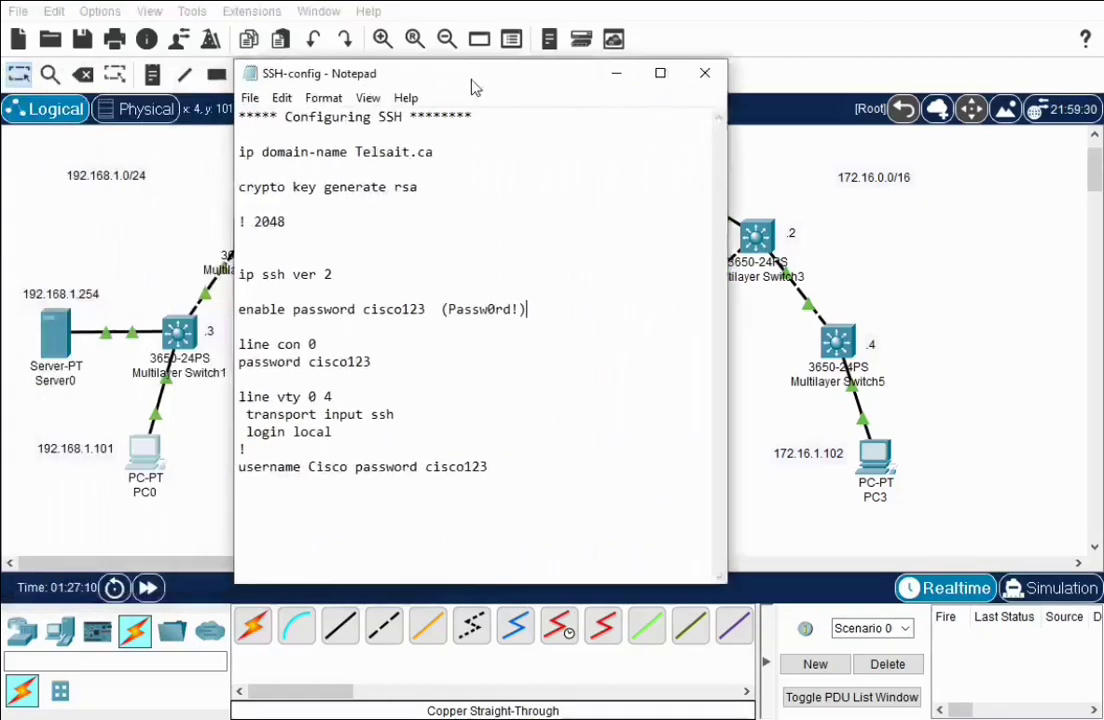
drag(507, 87, 579, 107)
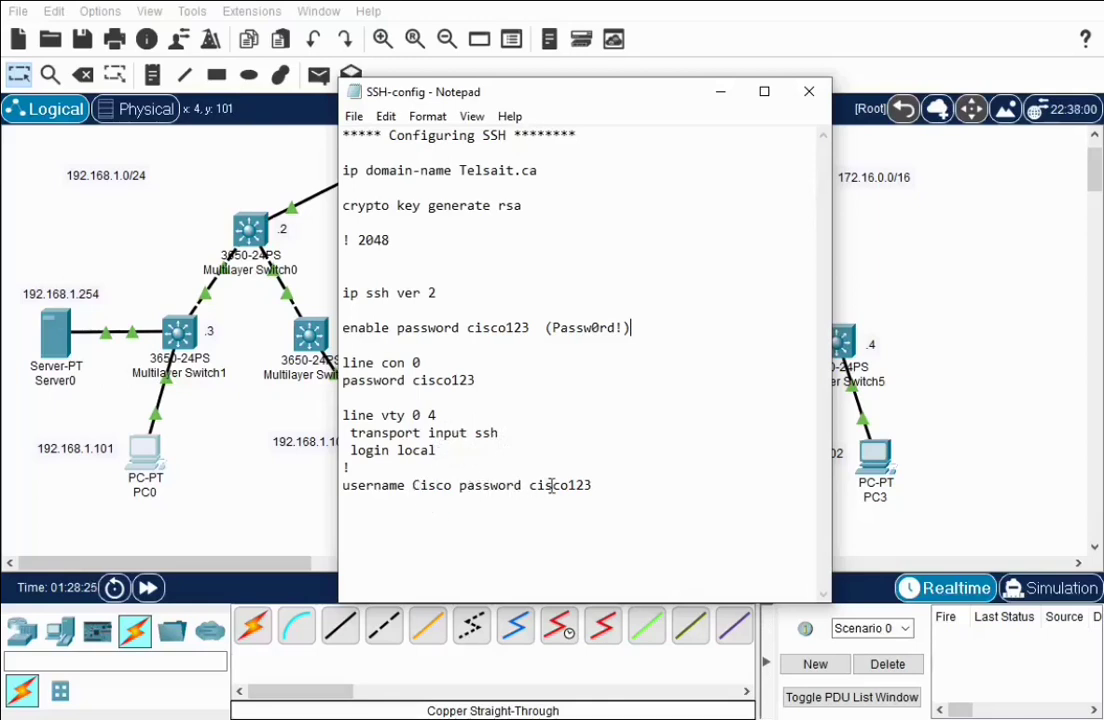
click(719, 92)
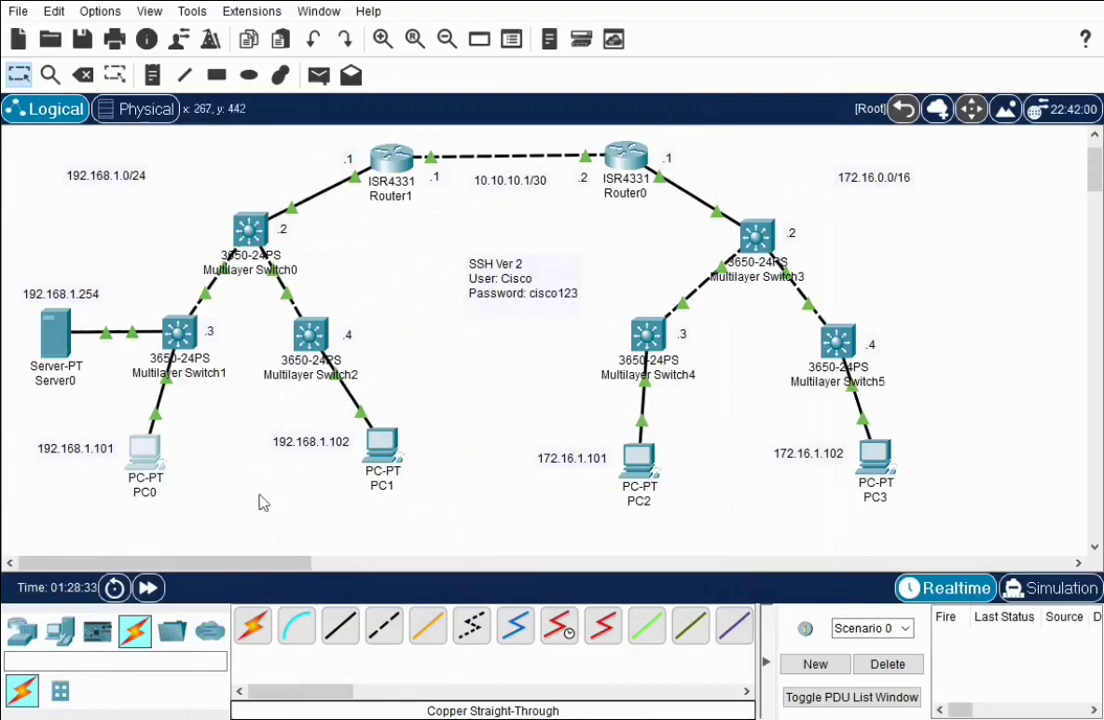
Connect from PC0's Telnet/SSH Client to switch 172.16.1.4 and log in with the username and password
click(147, 461)
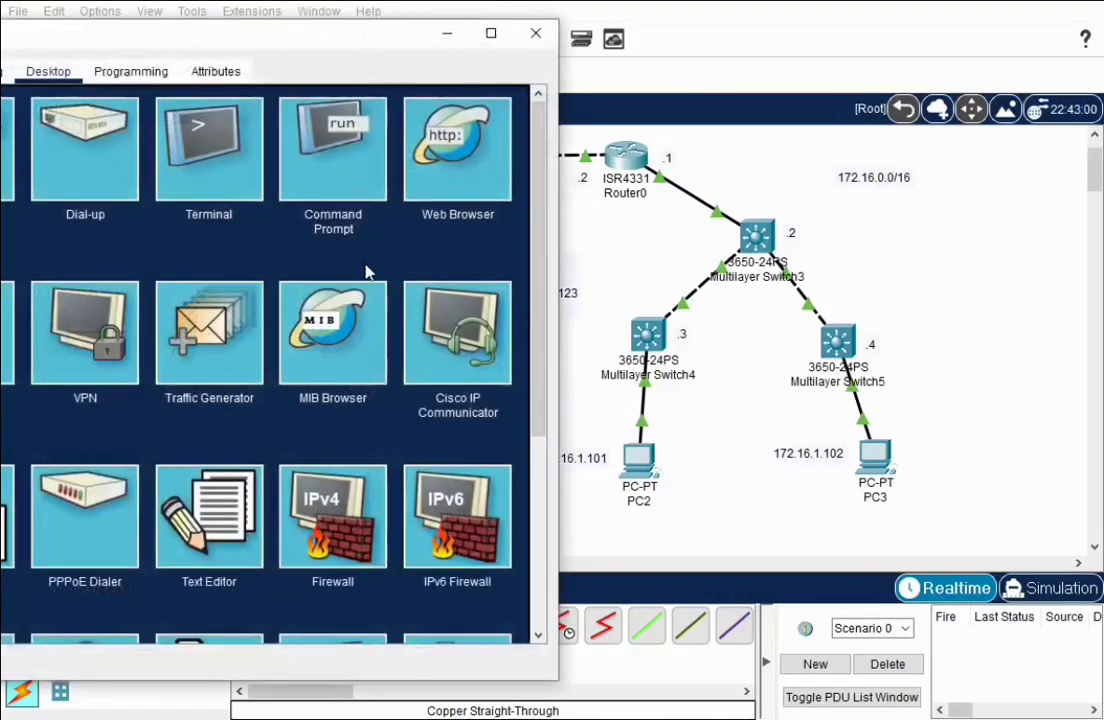
drag(220, 28, 359, 0)
scroll(404, 180, down, 5)
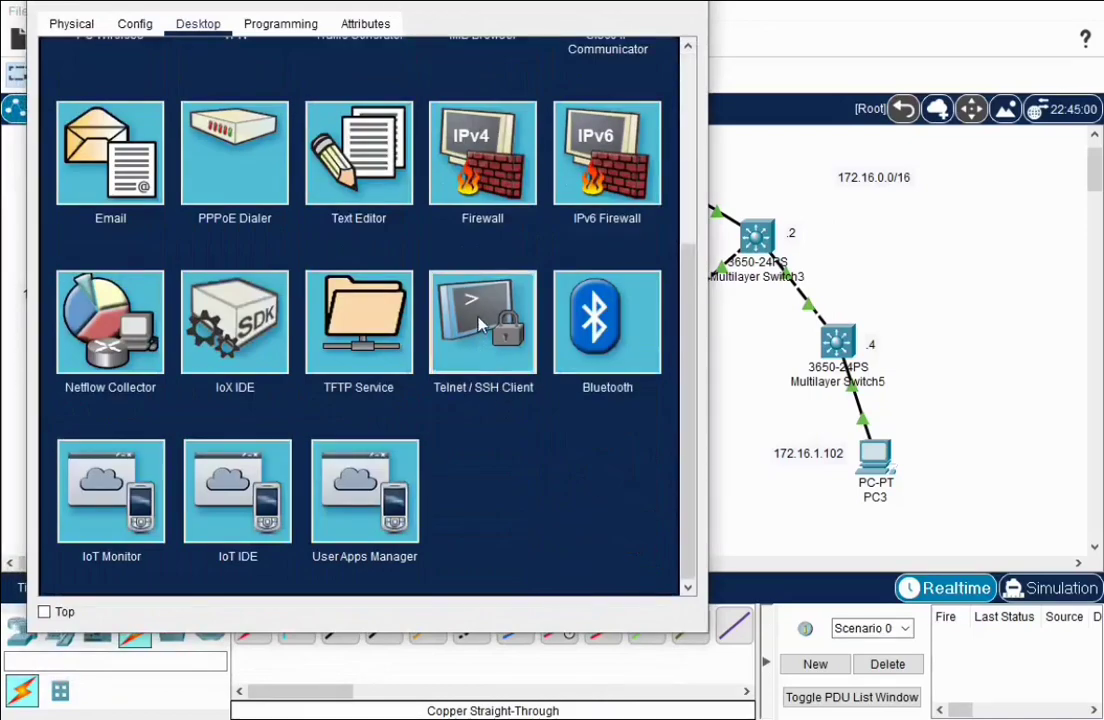
click(476, 316)
click(259, 139)
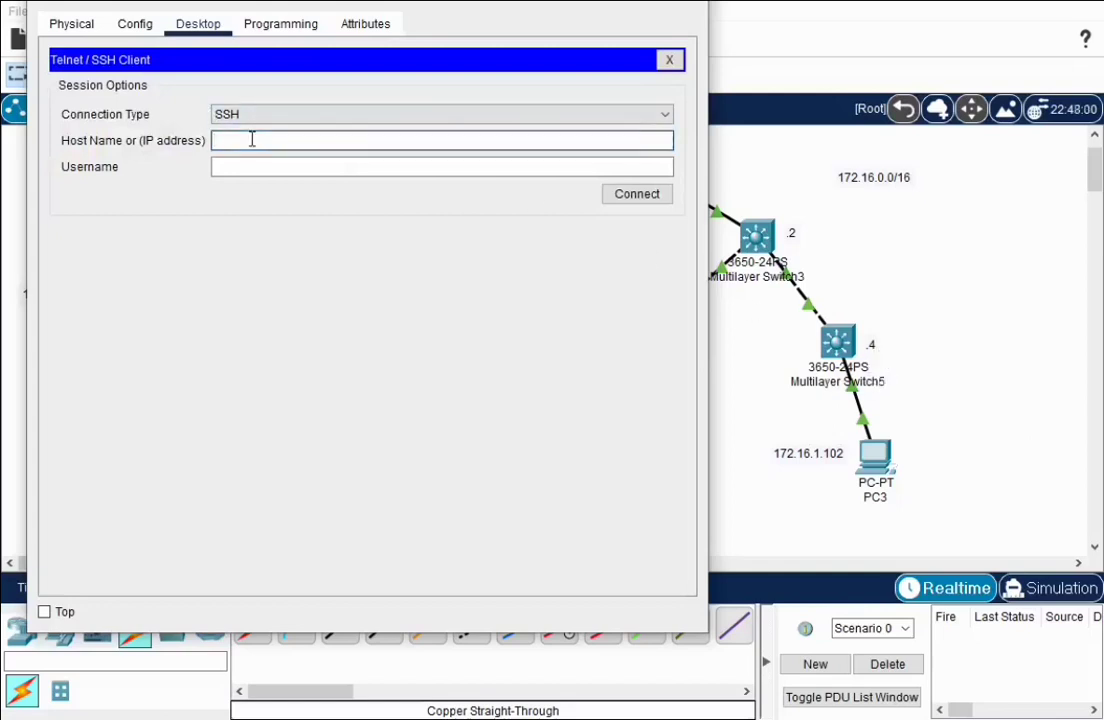
text(172.16.1.4)
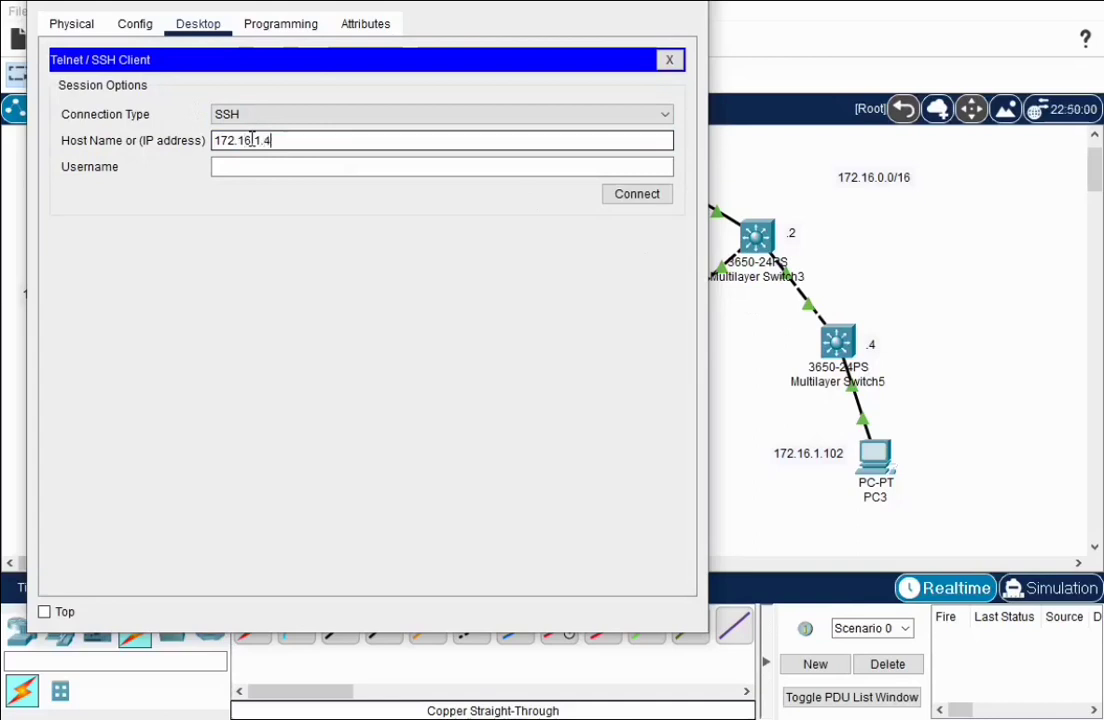
click(233, 167)
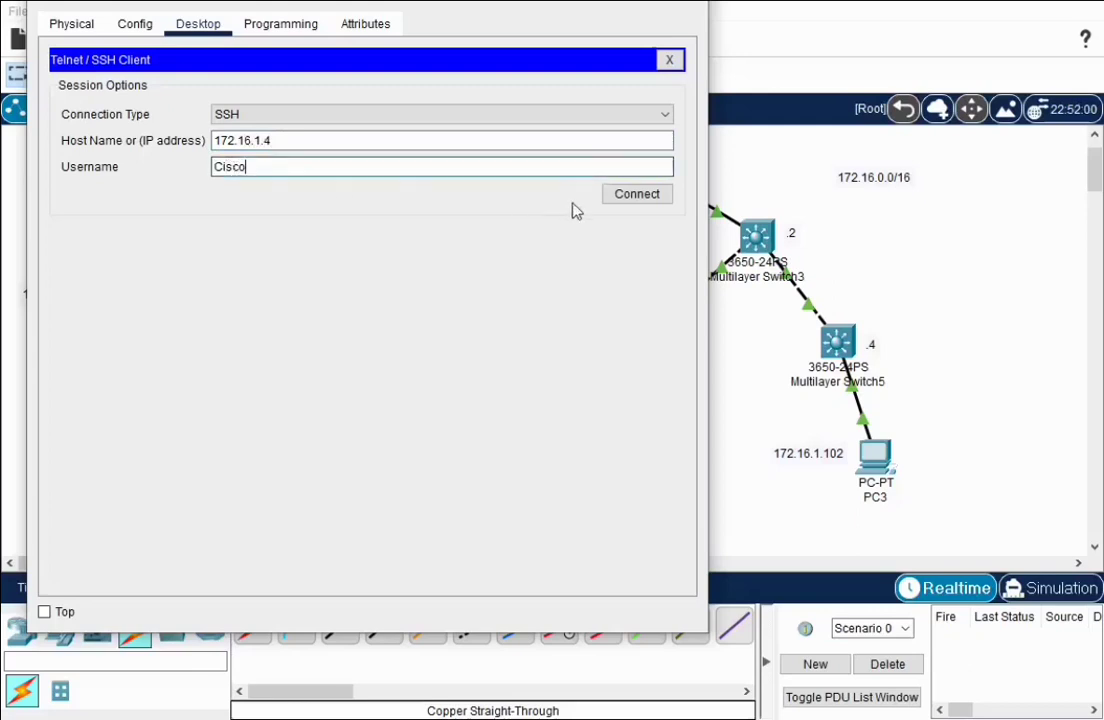
click(658, 196)
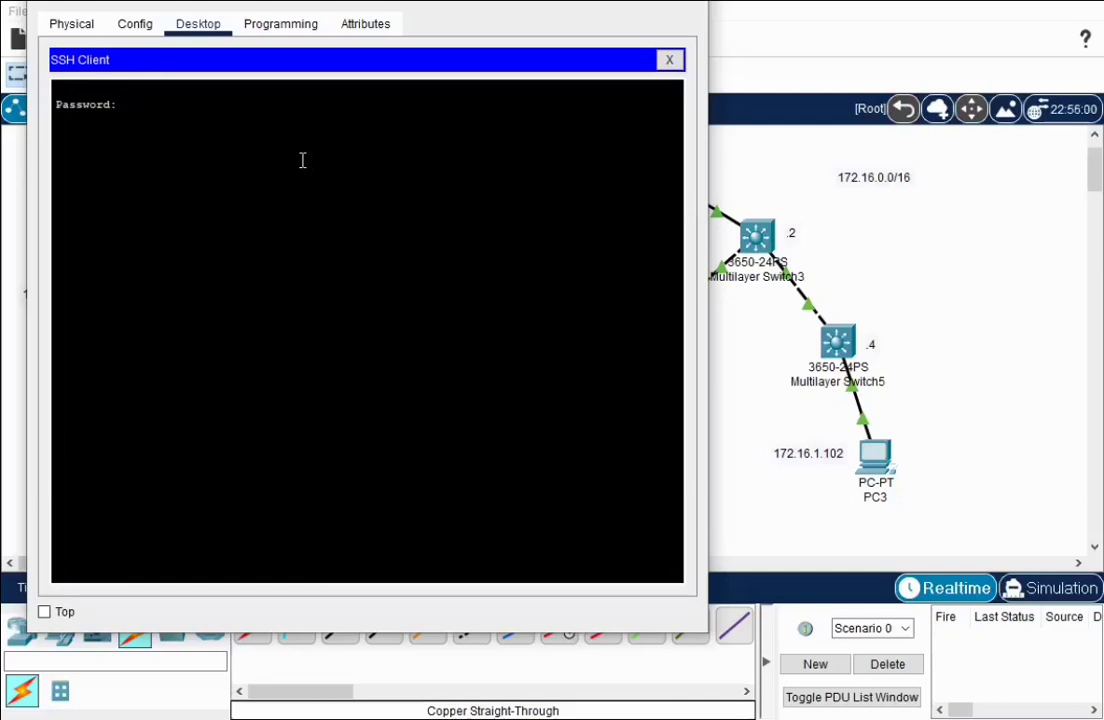
key(Return)
Enter privileged mode with 'en', run 'sho ver', then end the SSH session
text(en)
key(Return)
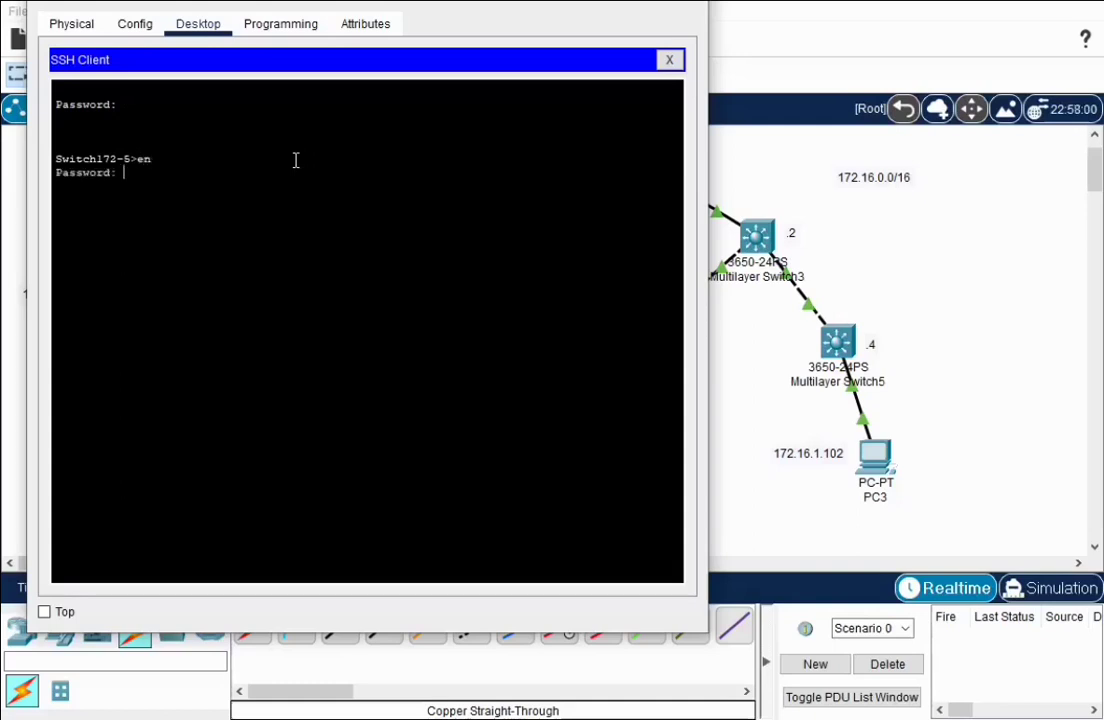
key(Return)
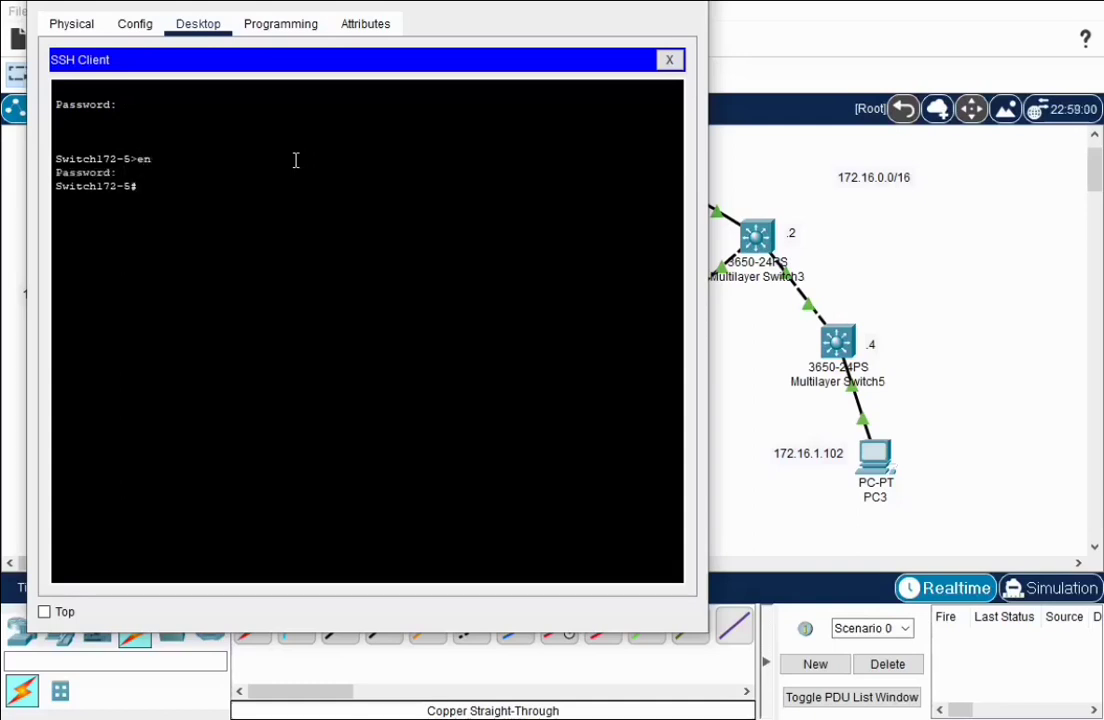
text(sho ver)
key(Return)
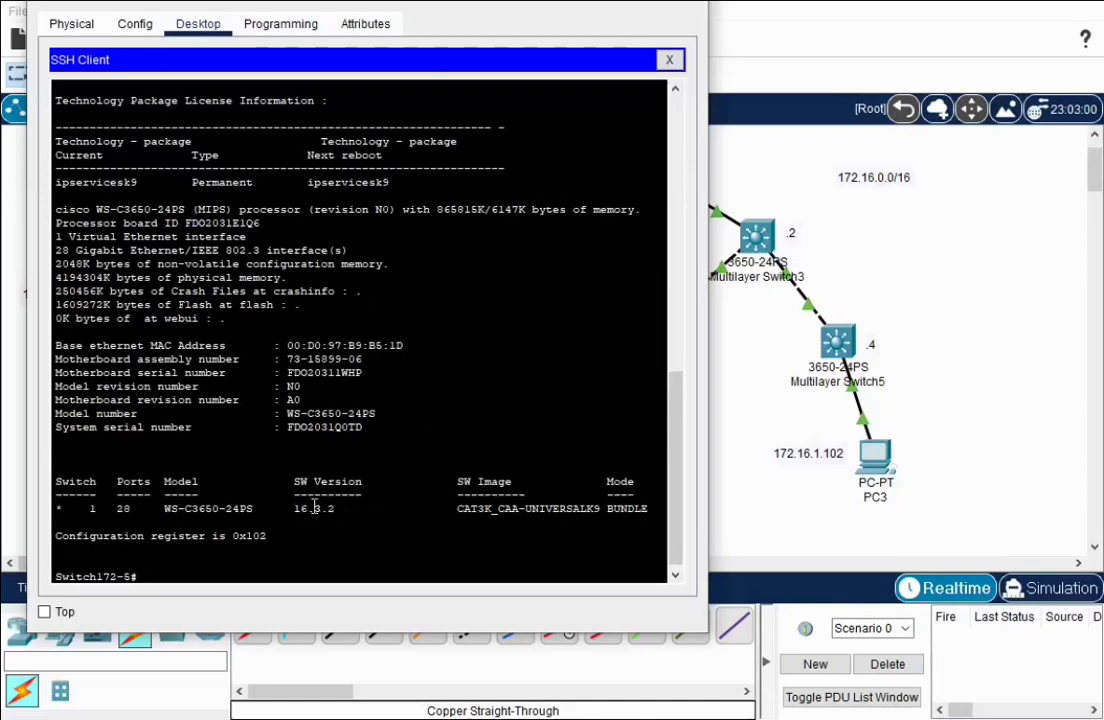
click(669, 59)
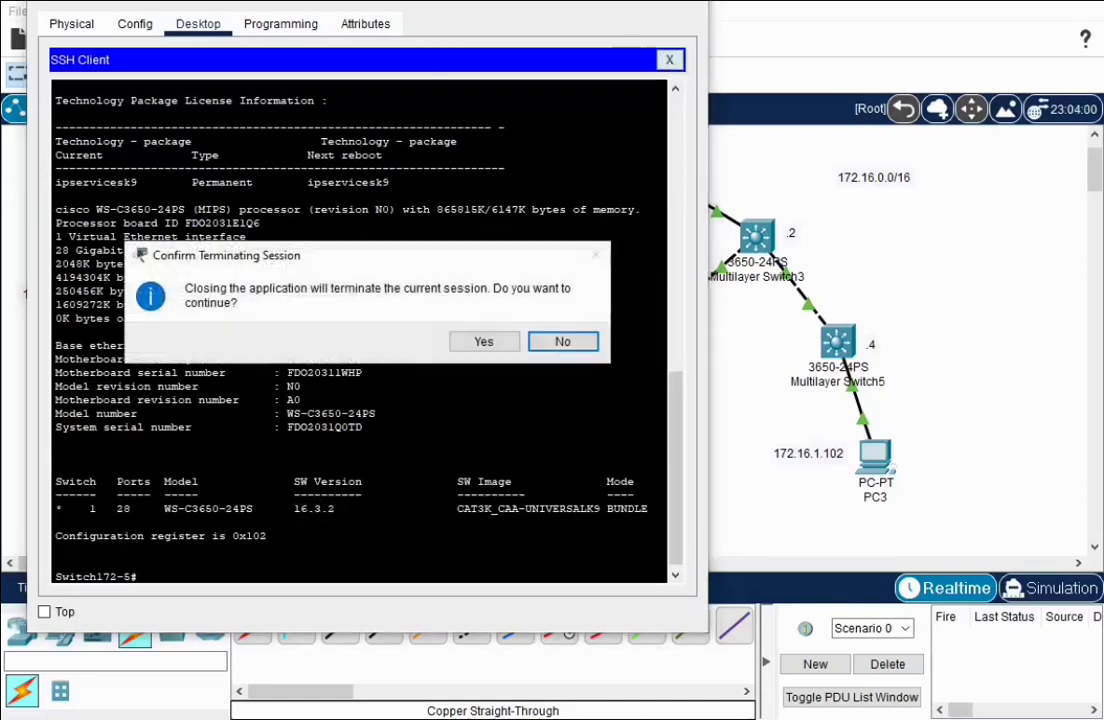
click(495, 341)
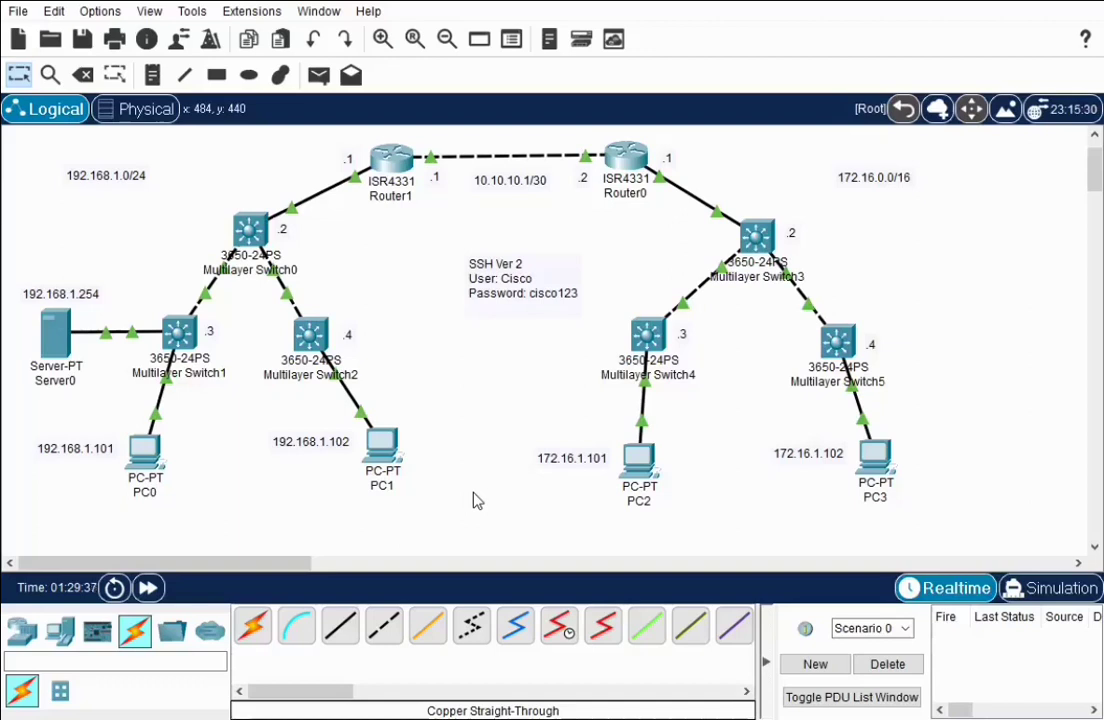
Place a 2811 router, Router3, between PC1 and PC2 and watch its CLI boot output
click(22, 632)
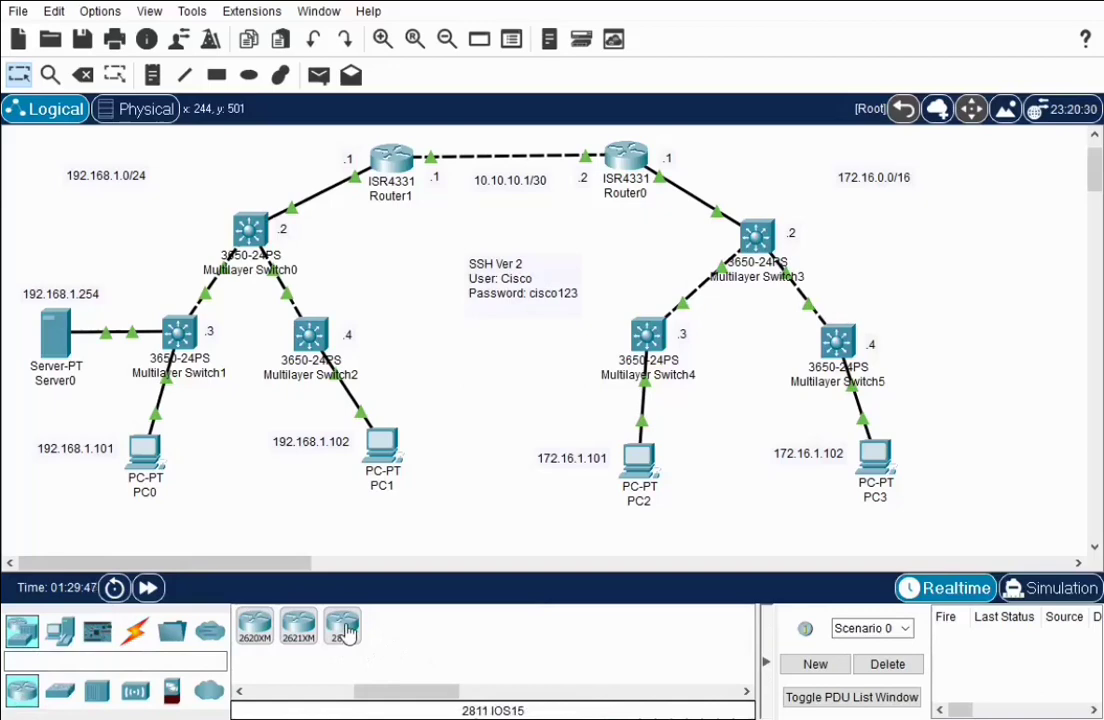
drag(346, 628, 488, 470)
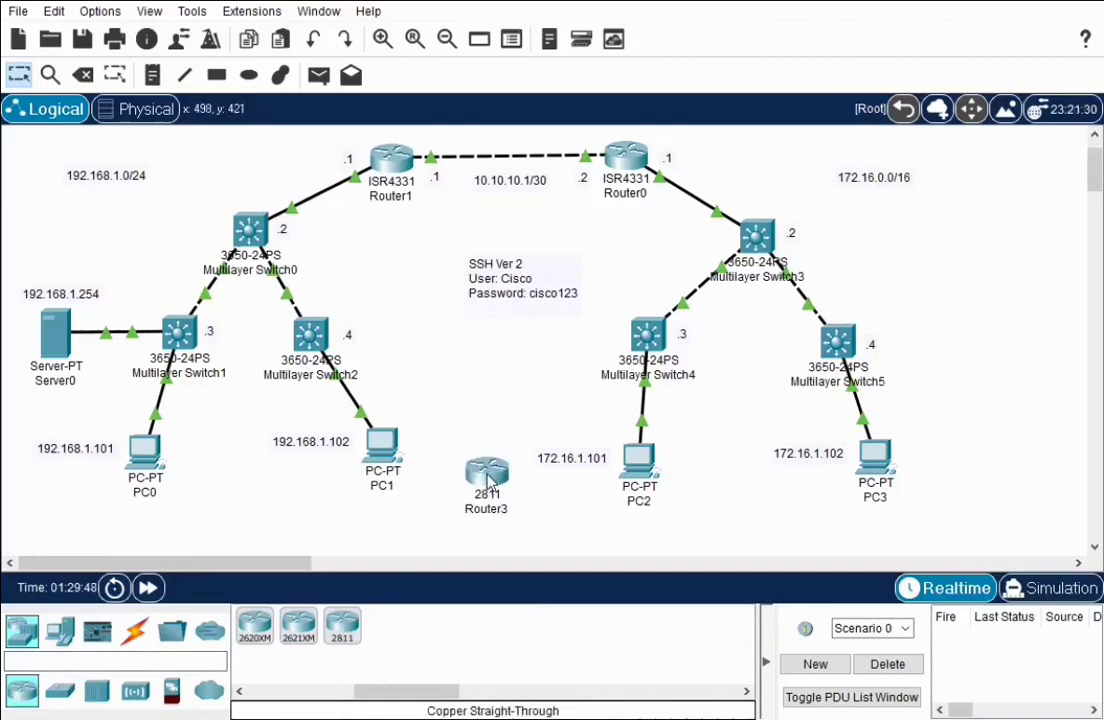
click(488, 474)
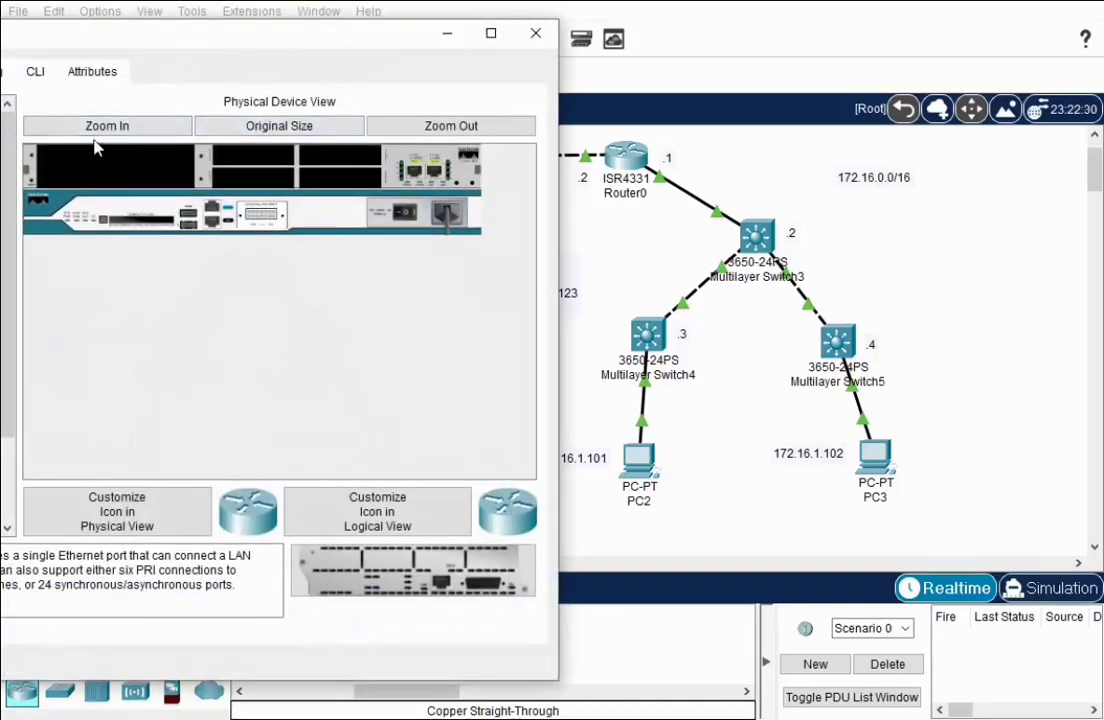
drag(71, 33, 285, 13)
click(250, 52)
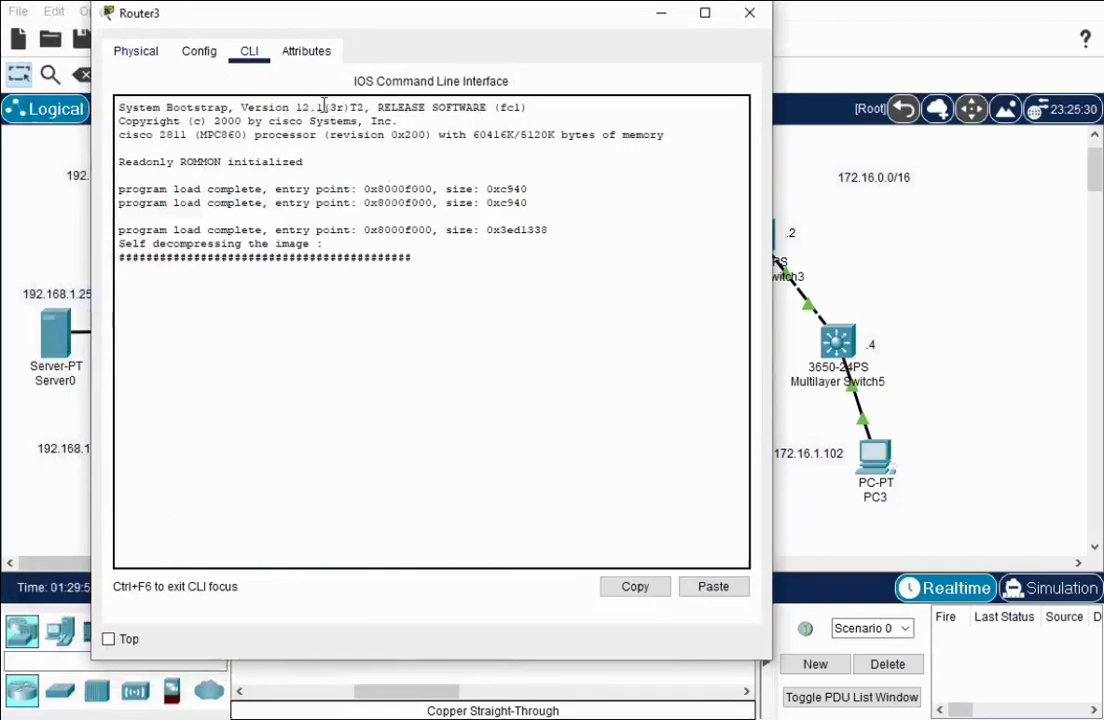
click(752, 16)
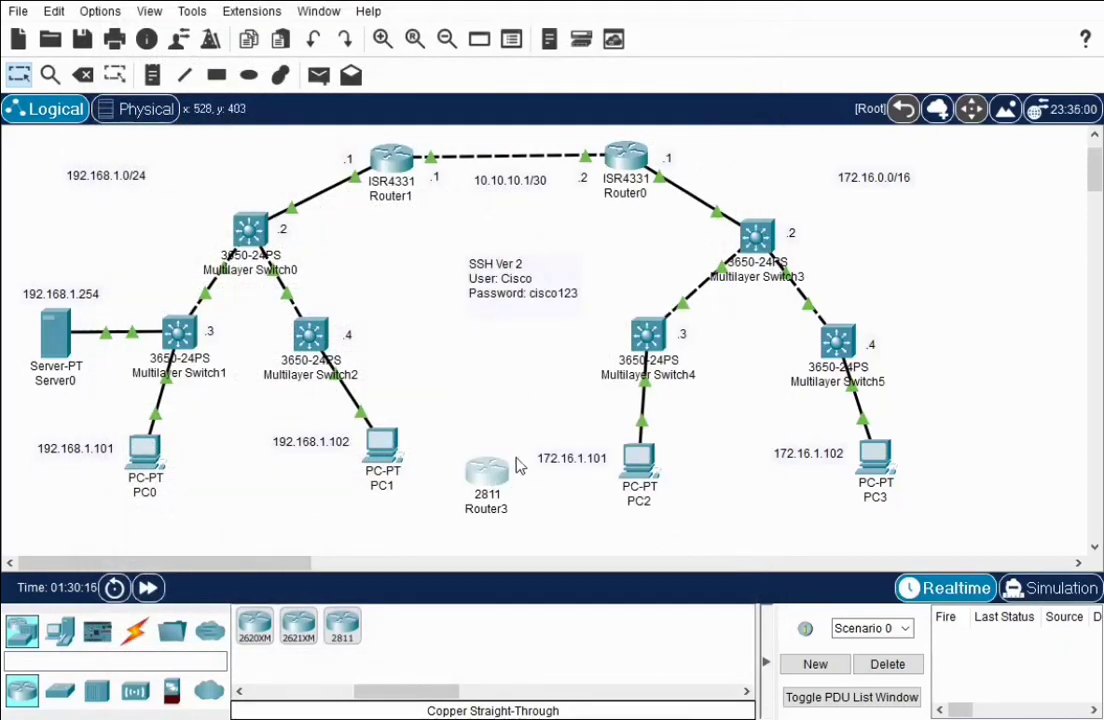
Browse the files listed under Server0's TFTP service, then close the Server0 window
click(55, 325)
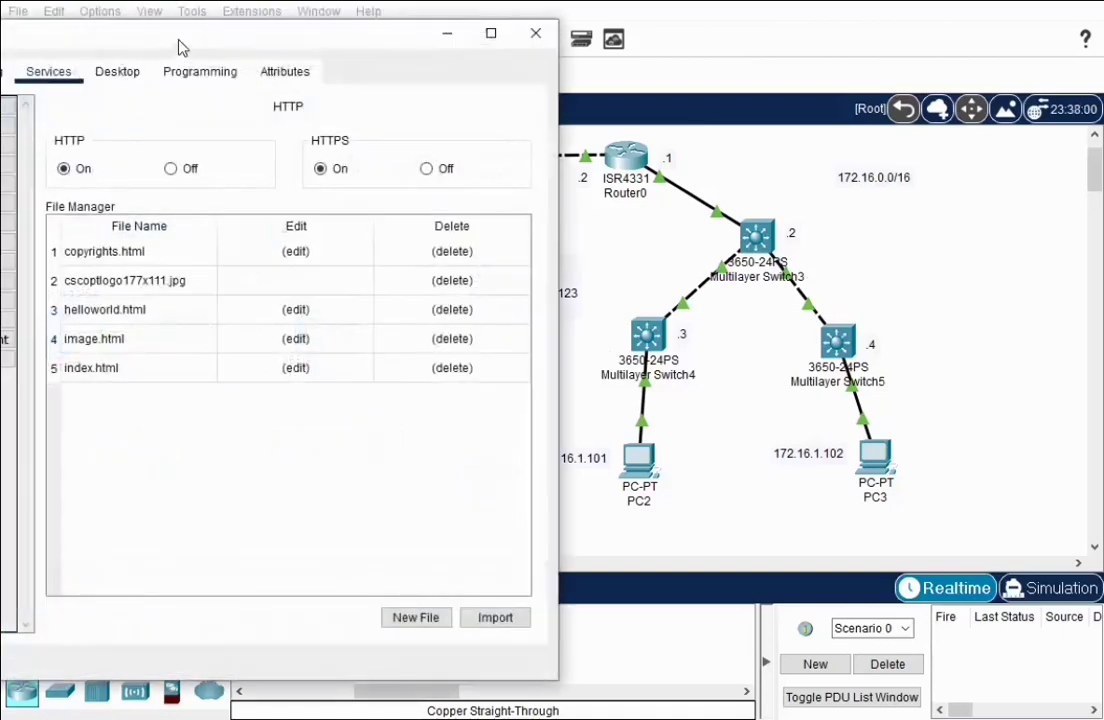
drag(177, 44, 491, 38)
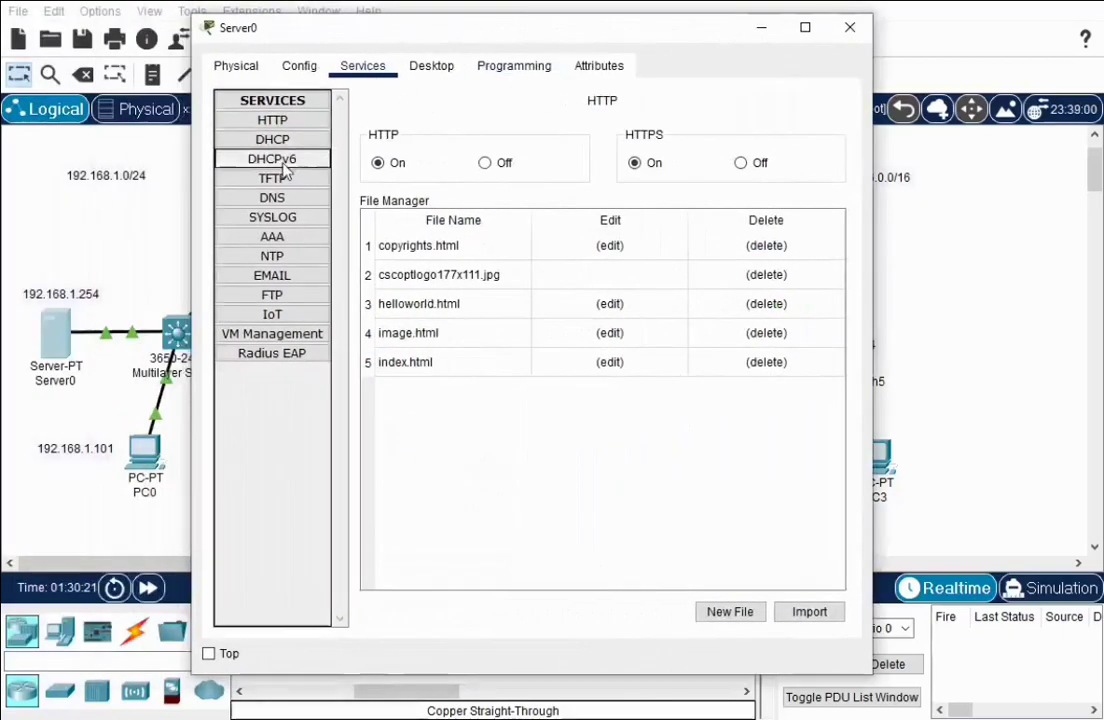
click(242, 177)
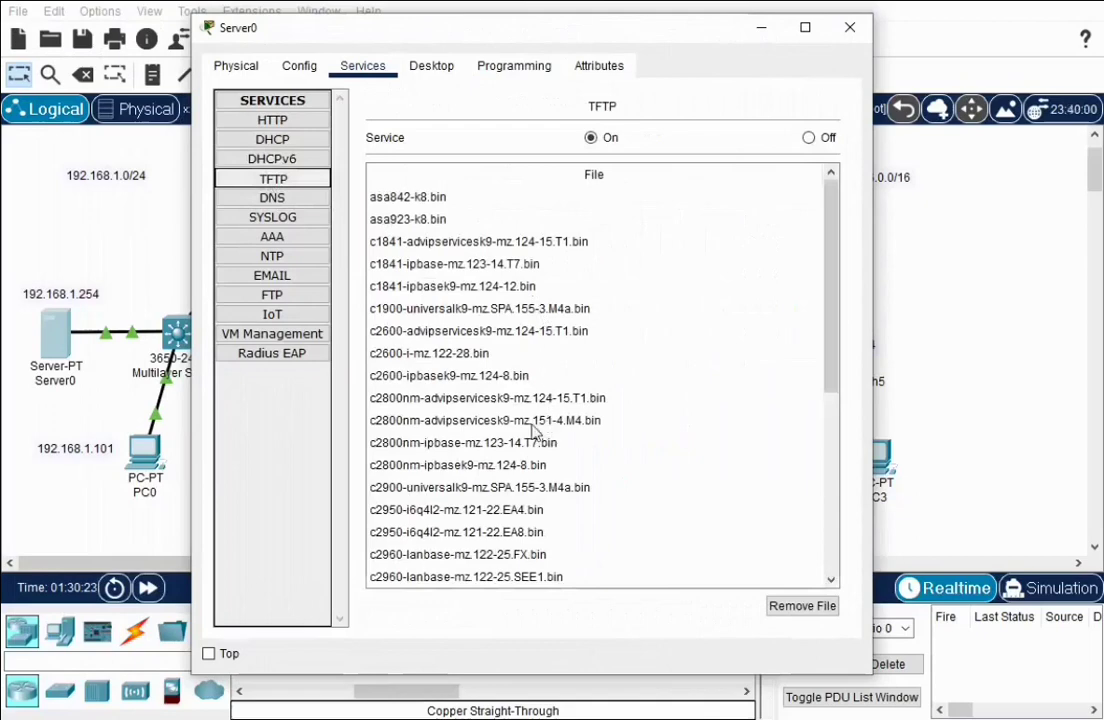
scroll(535, 430, down, 1)
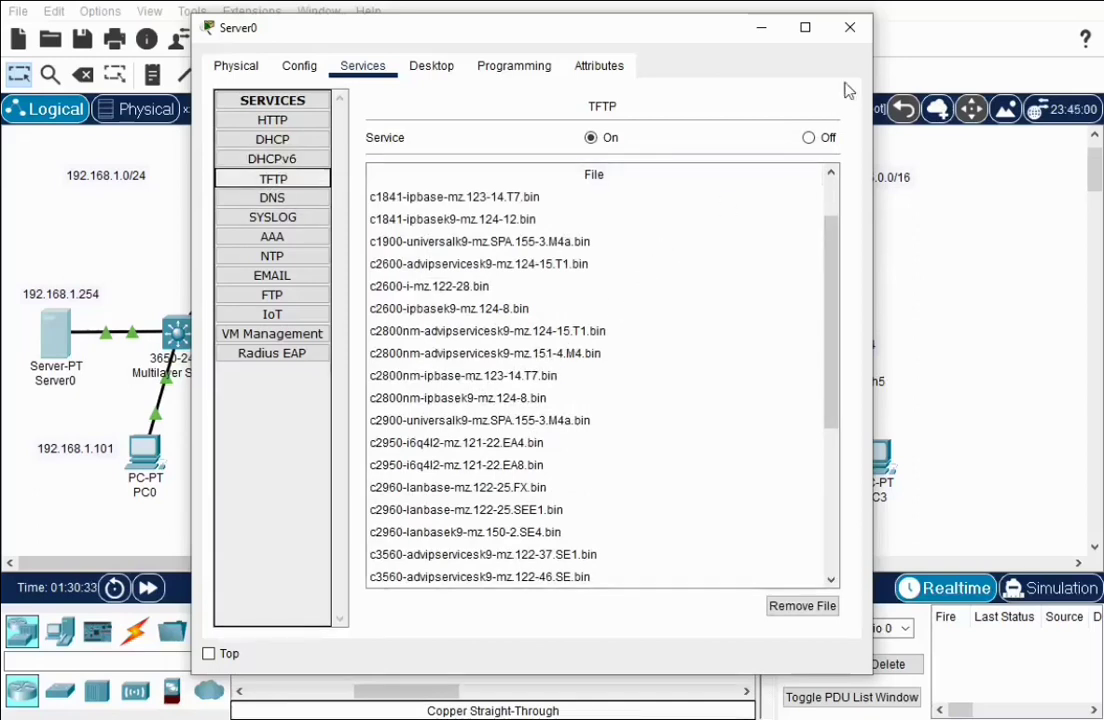
click(850, 28)
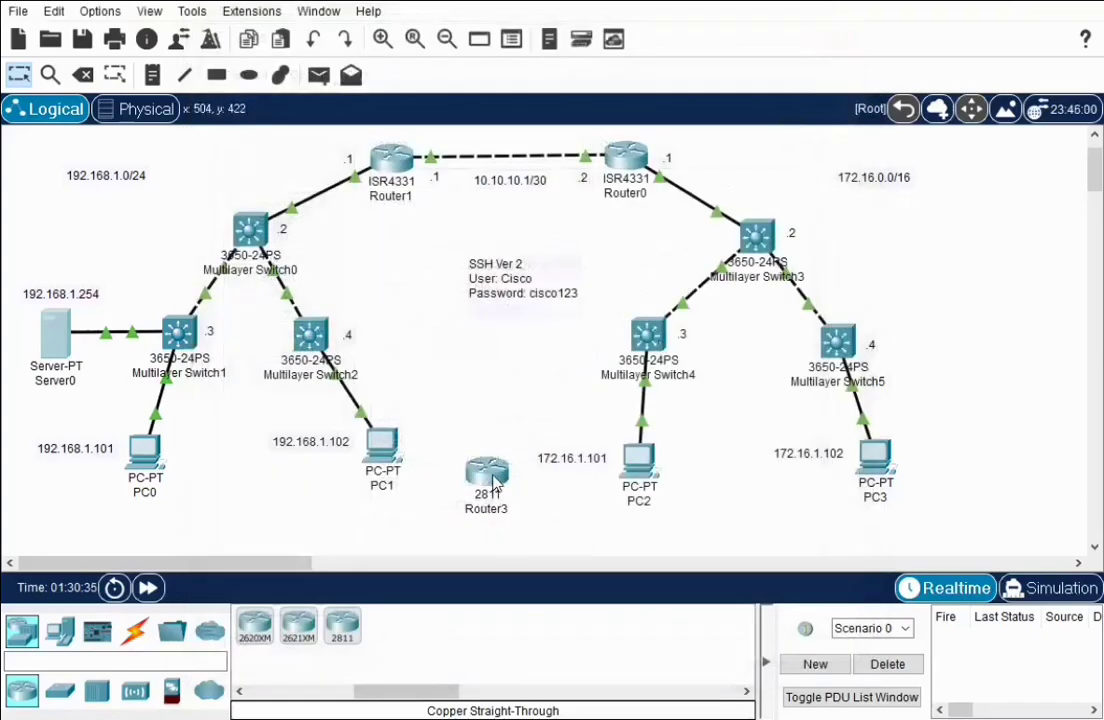
Delete the unconnected Router3 from the canvas and return to selection mode
click(493, 482)
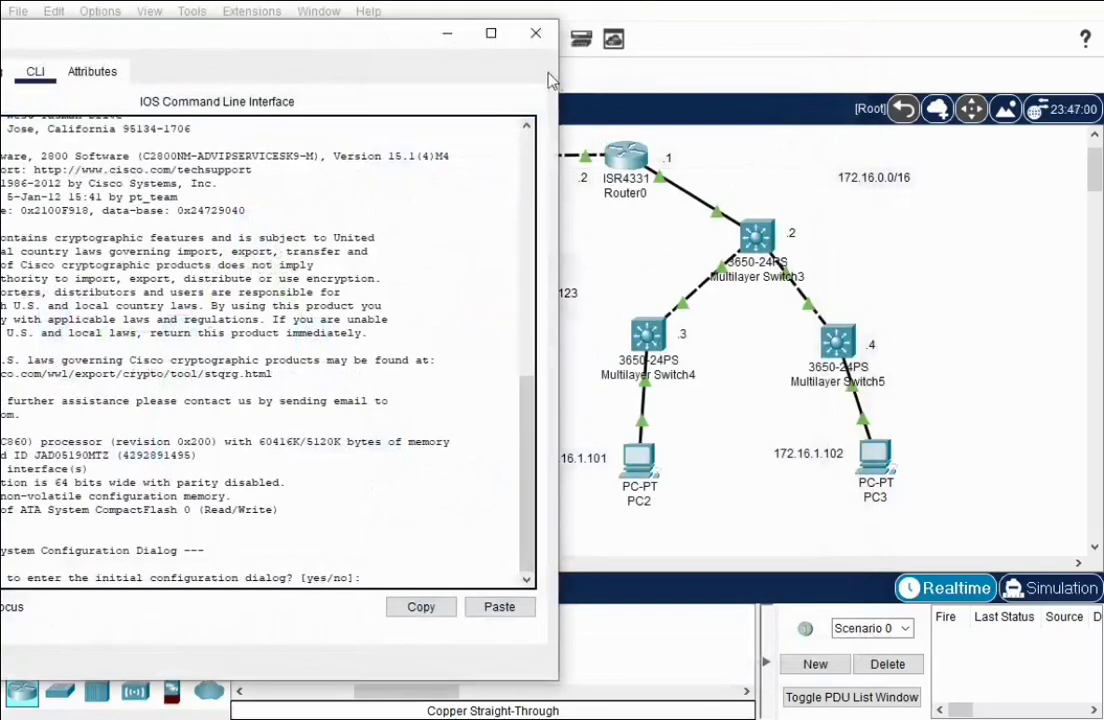
click(533, 22)
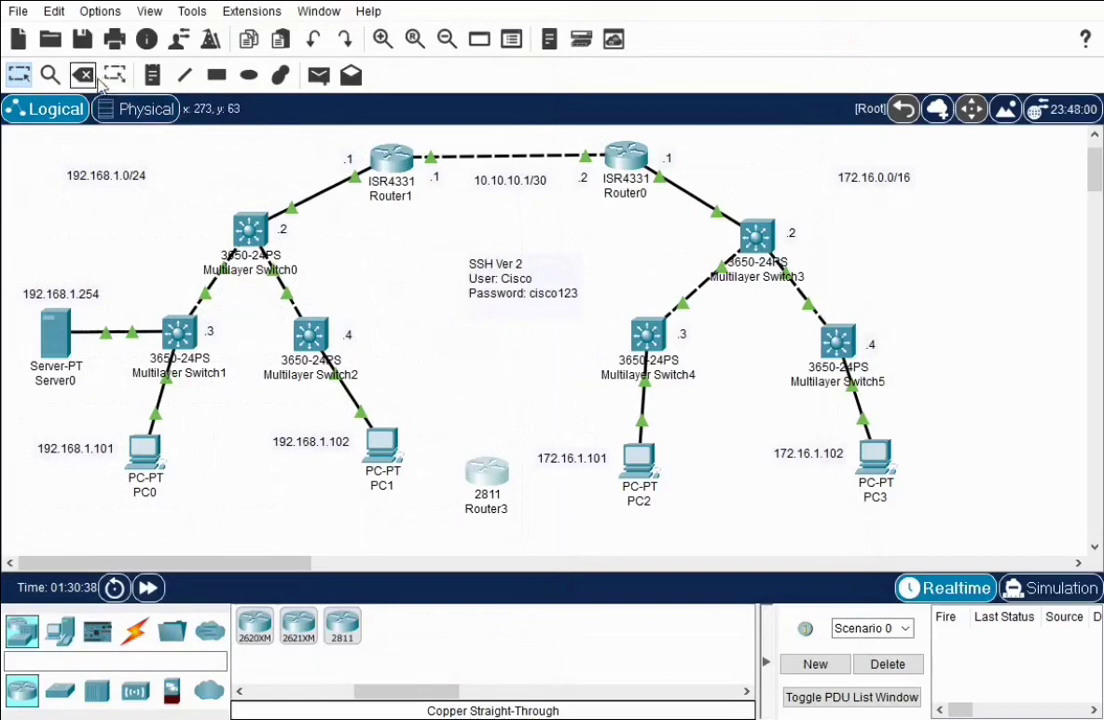
click(83, 75)
click(543, 383)
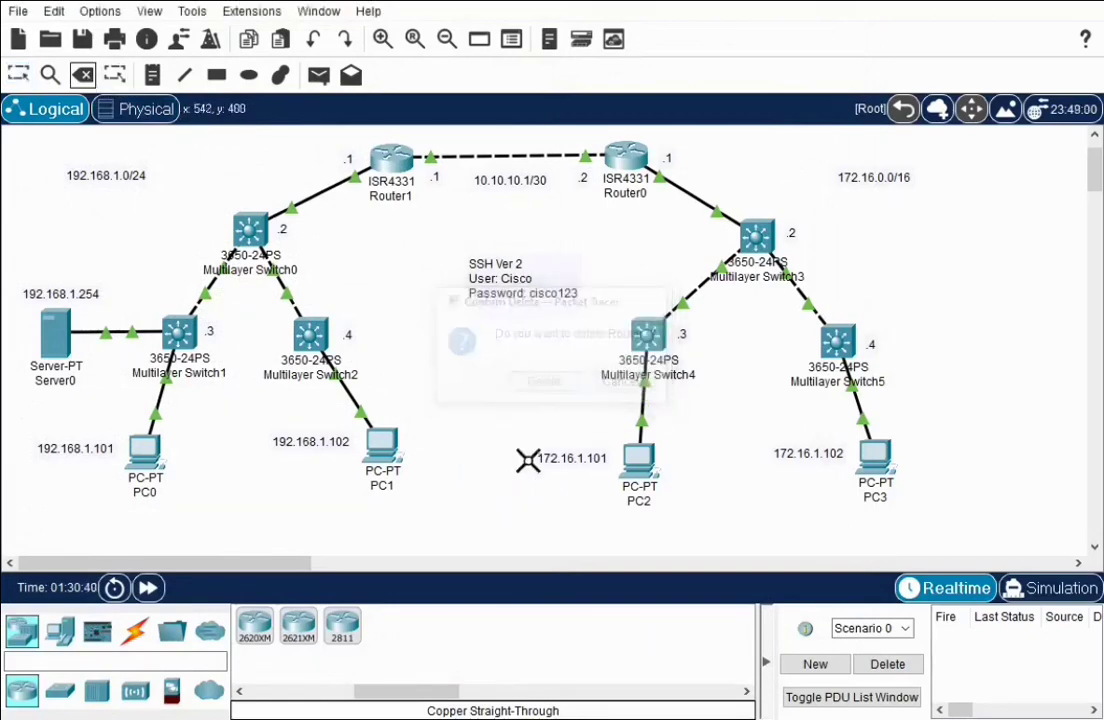
click(18, 75)
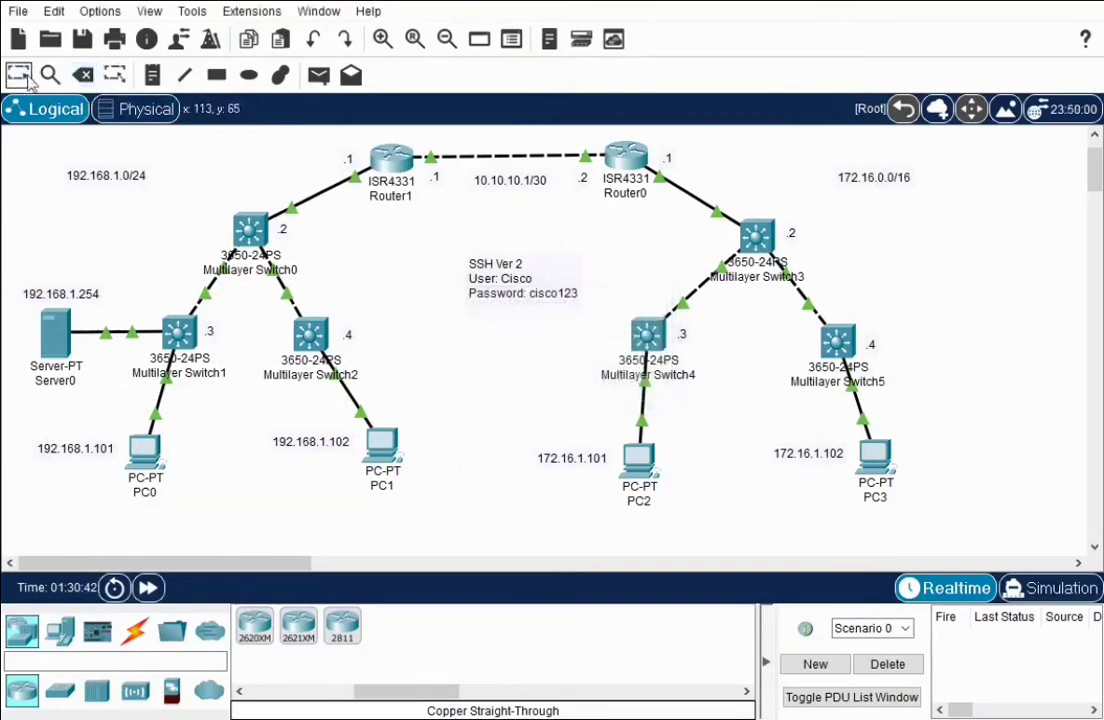
Add a trial 3560-24PS multilayer switch near PC1, view its CLI, then delete it
click(60, 690)
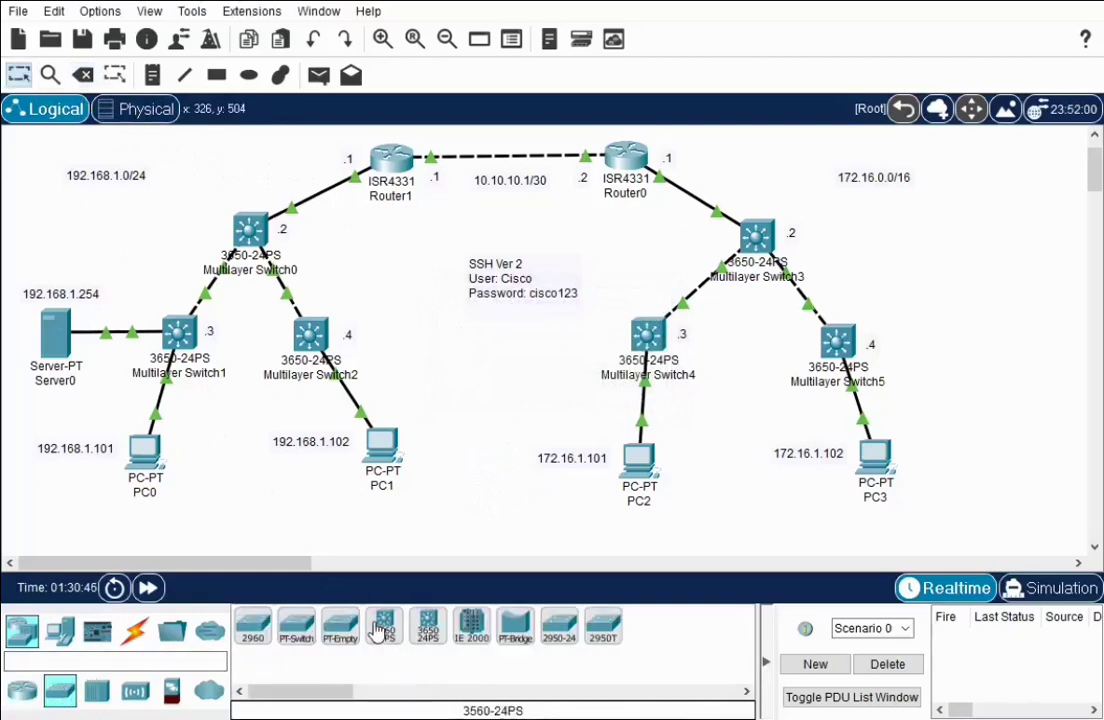
click(428, 626)
click(456, 465)
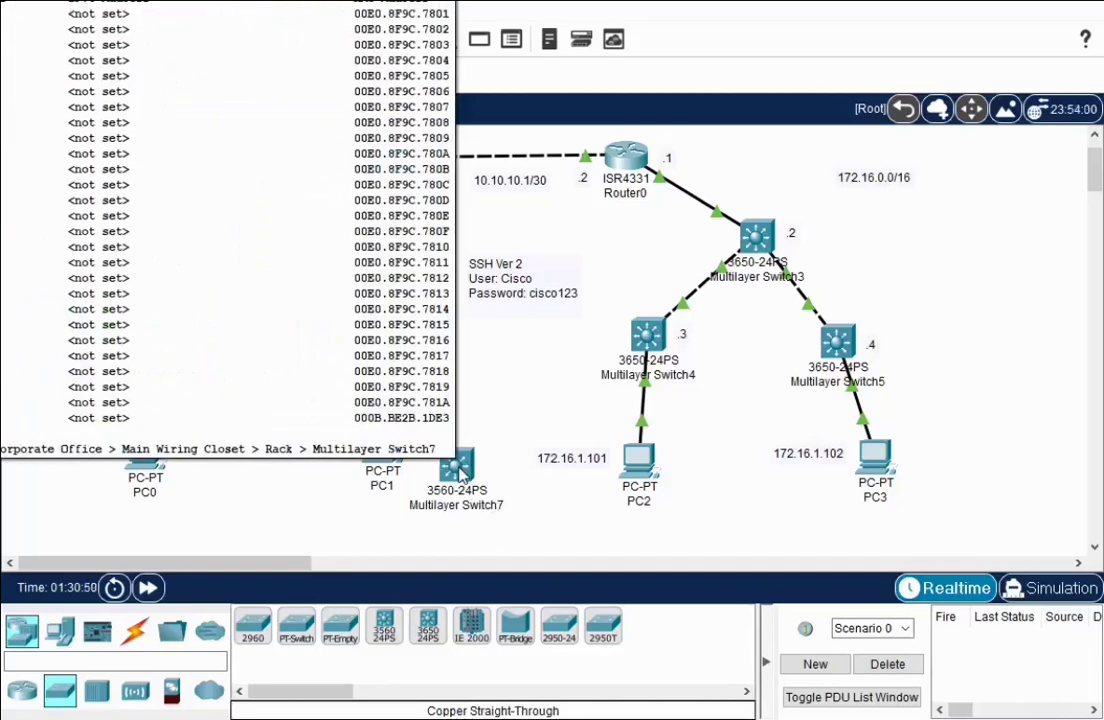
click(460, 474)
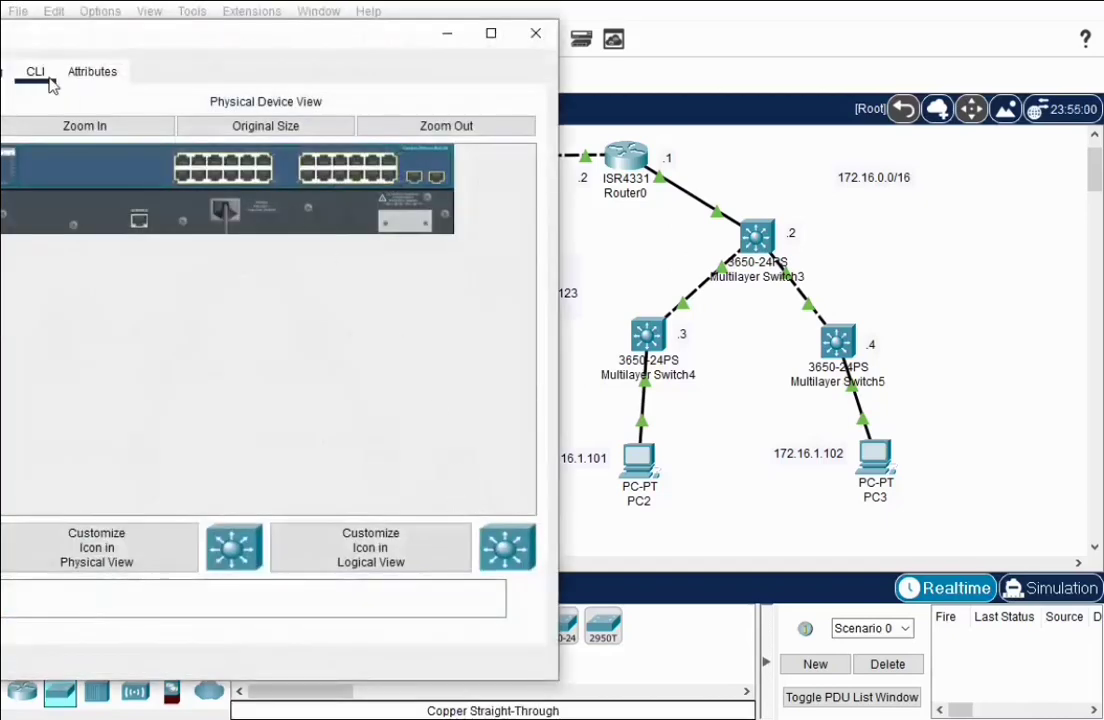
click(38, 76)
drag(142, 34, 385, 50)
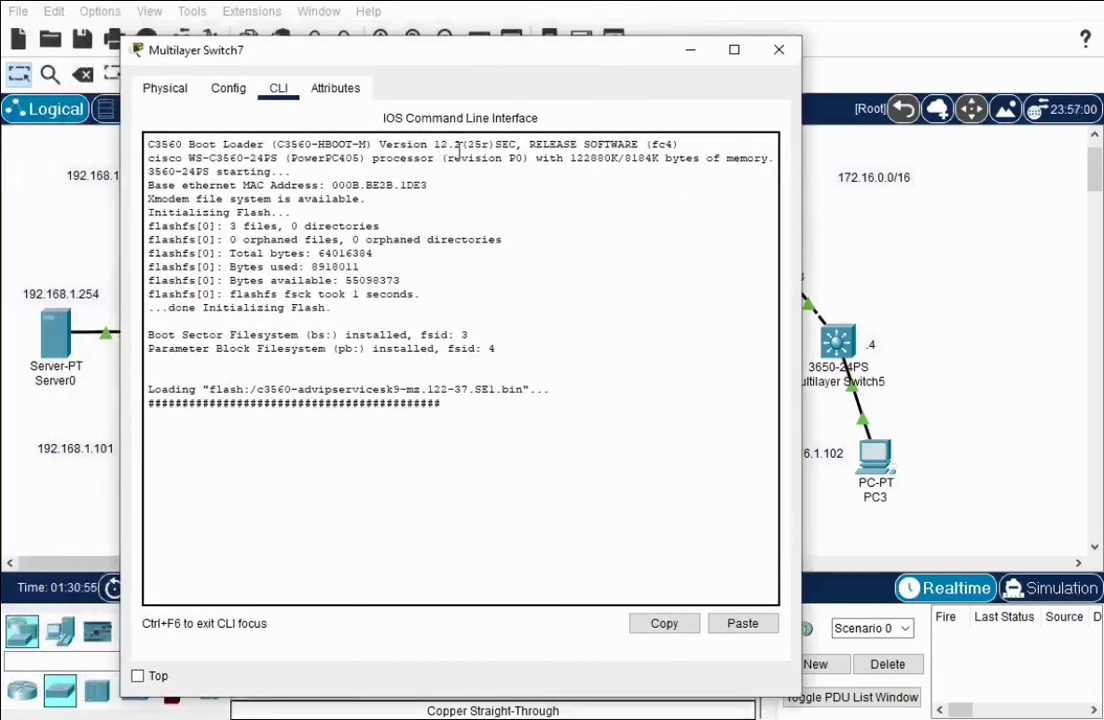
click(779, 49)
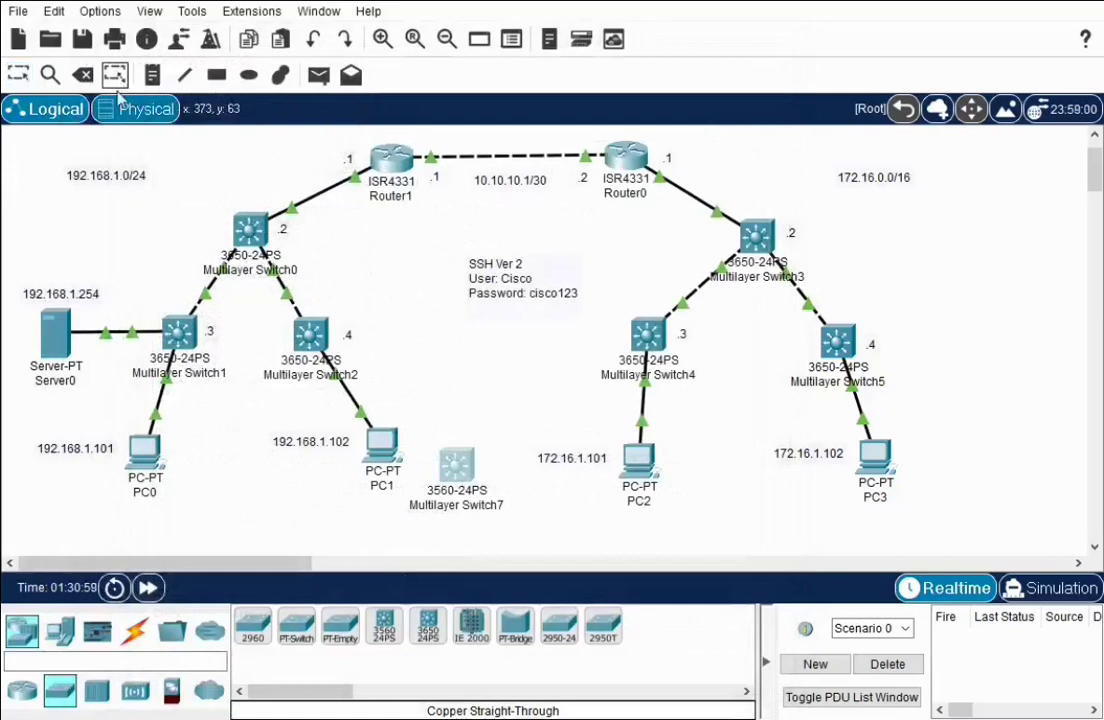
click(83, 75)
click(498, 494)
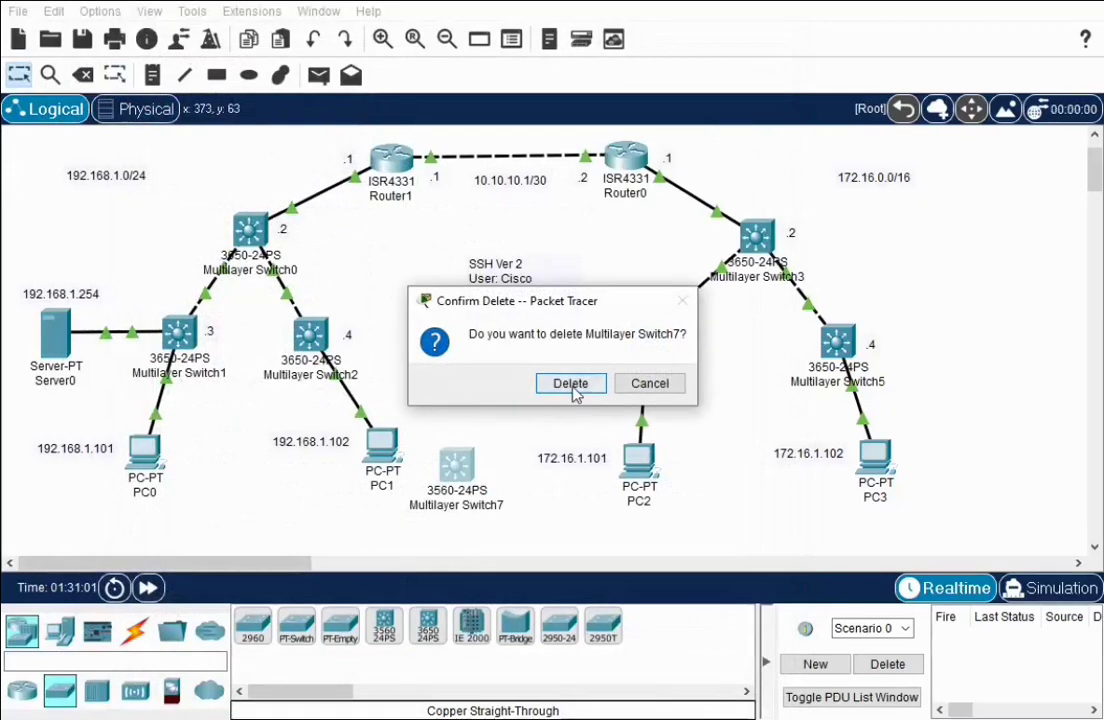
key(Return)
click(20, 78)
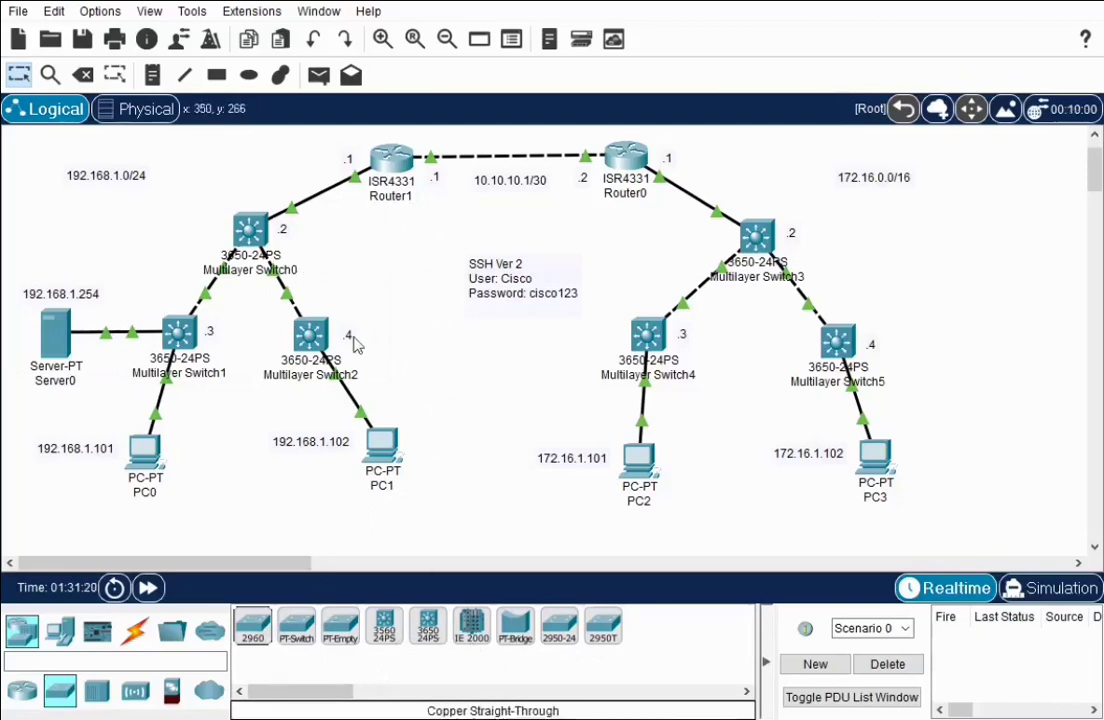
click(22, 690)
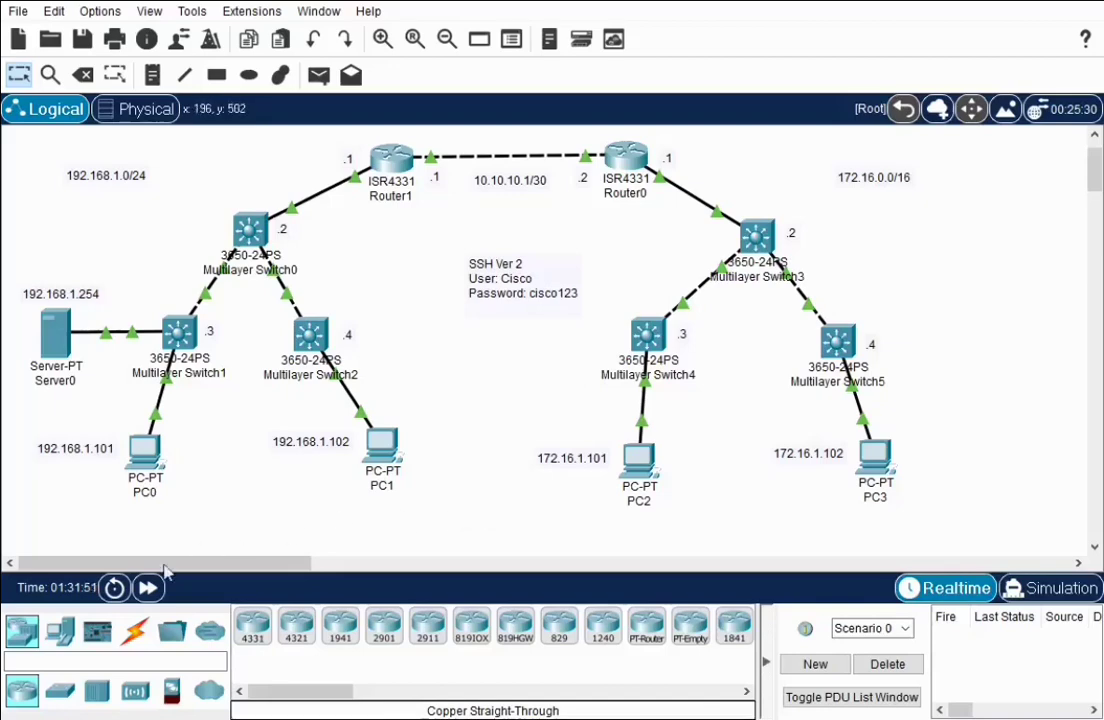
Place a Network Controller on the topology's right with a '172.16.1.254' note above it
click(59, 630)
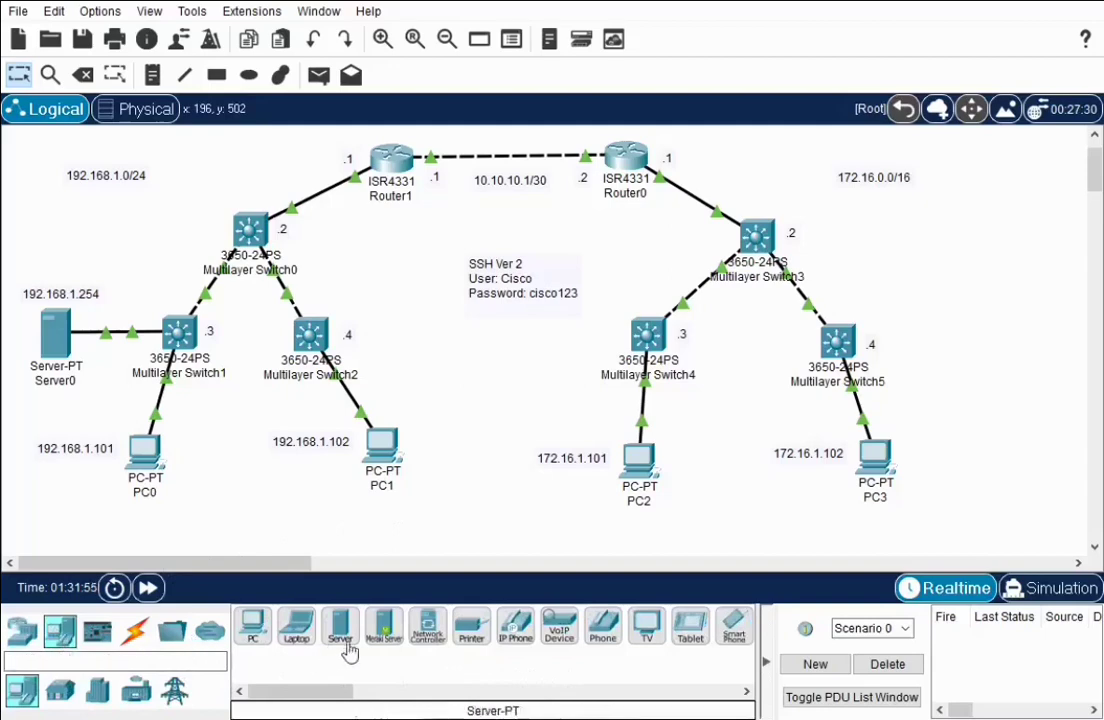
drag(427, 625, 992, 274)
click(153, 76)
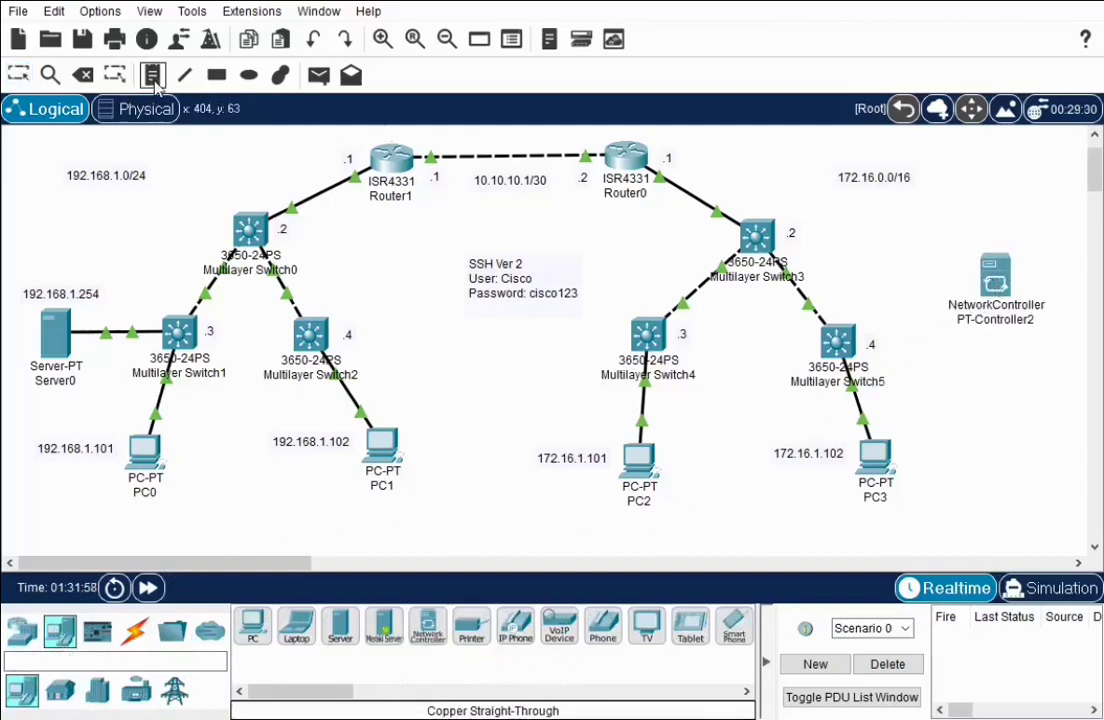
click(940, 229)
text(172.16.1.254)
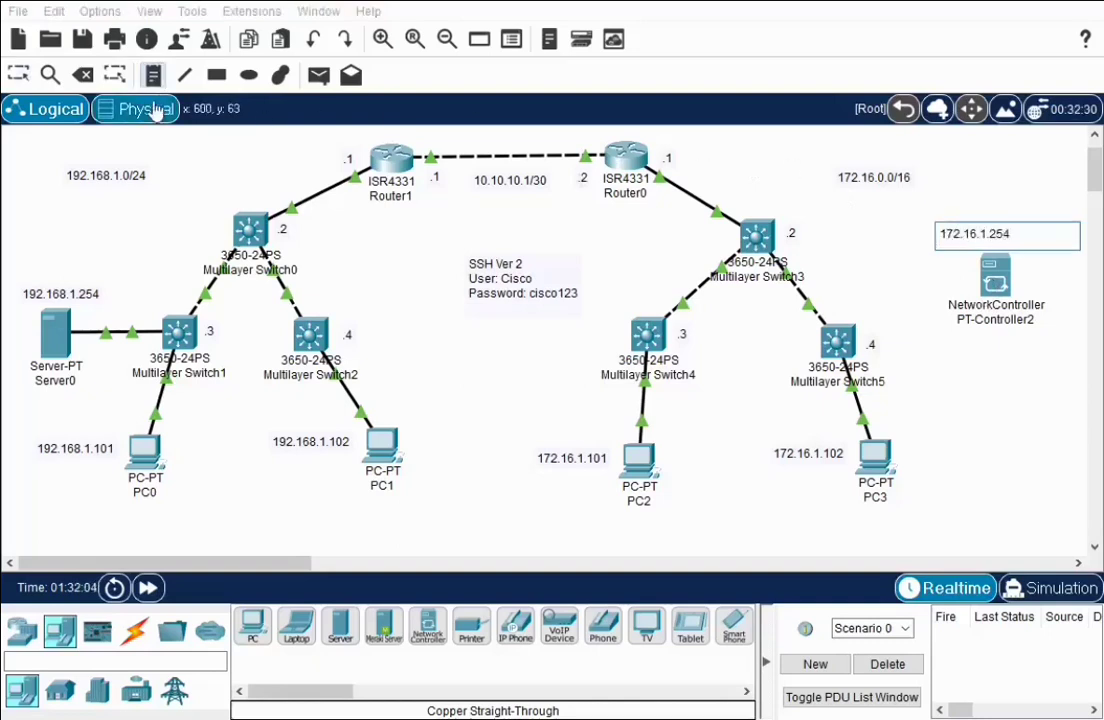
click(20, 75)
drag(1000, 235, 1024, 228)
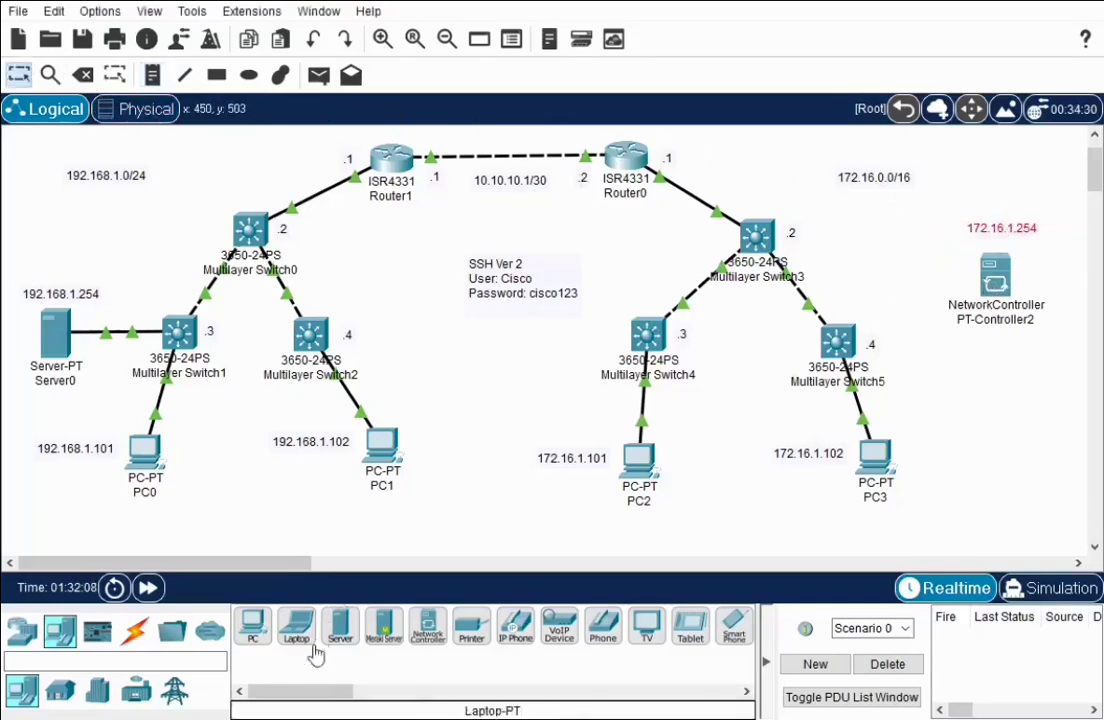
Cable the Network Controller to Multilayer Switch5 with a copper straight-through cable
click(134, 628)
click(340, 632)
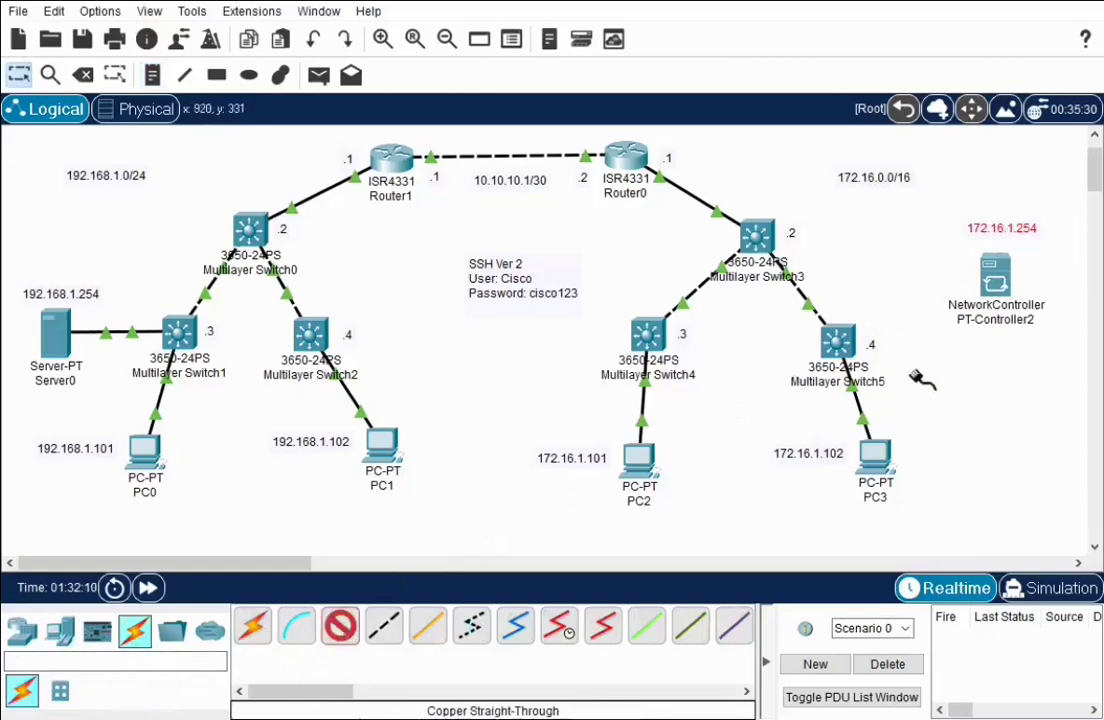
click(1042, 290)
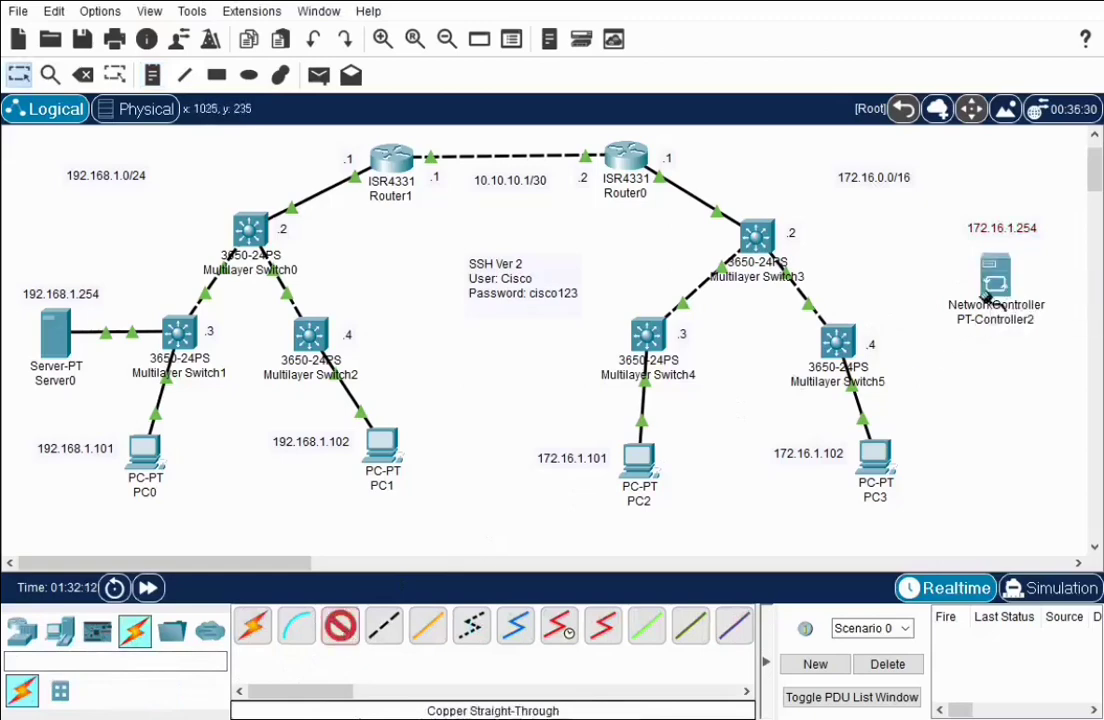
click(838, 340)
click(873, 393)
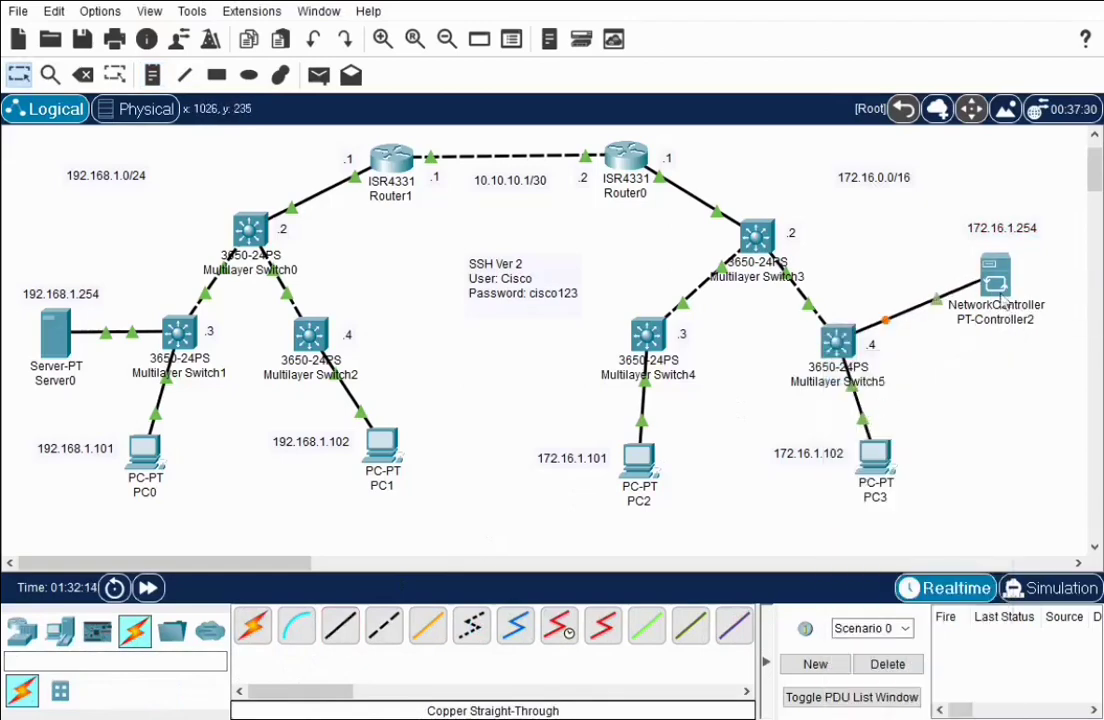
click(995, 275)
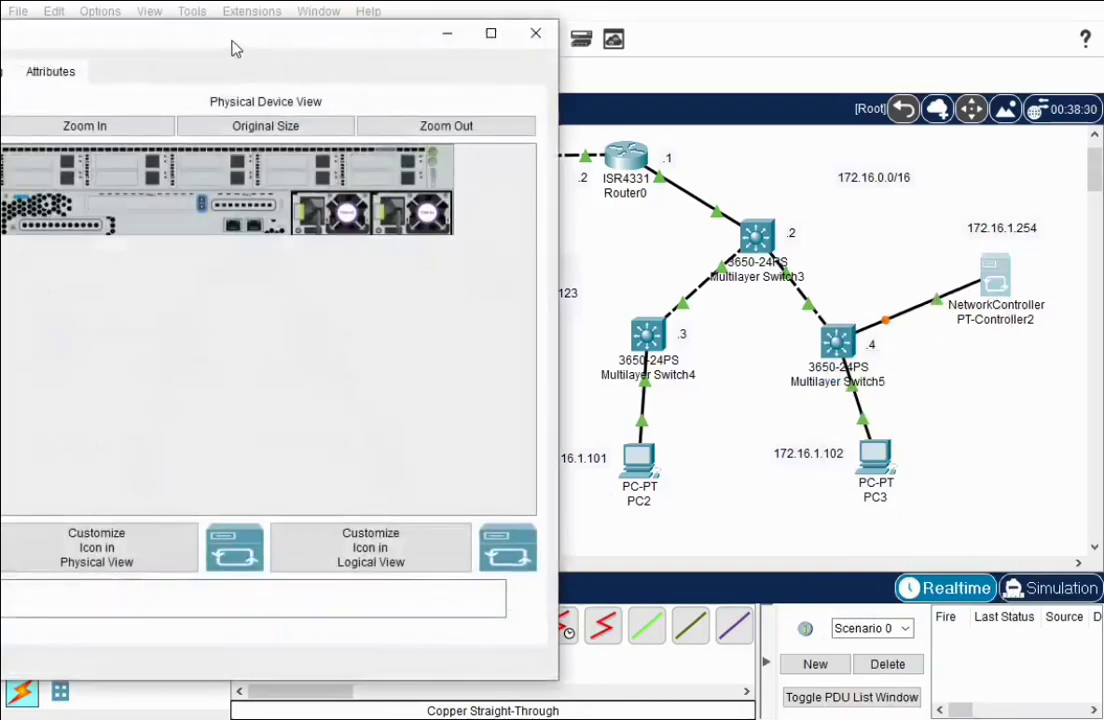
Set the controller's IPv4 default gateway to 172.16.1.1
drag(237, 47, 421, 64)
click(170, 93)
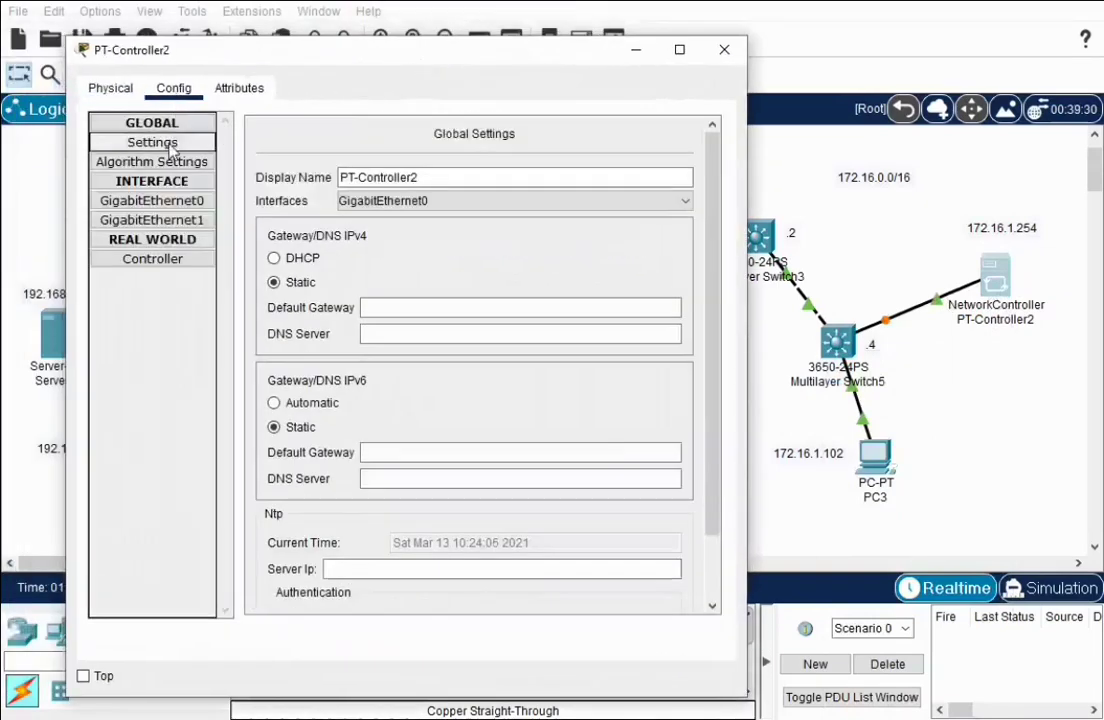
click(397, 307)
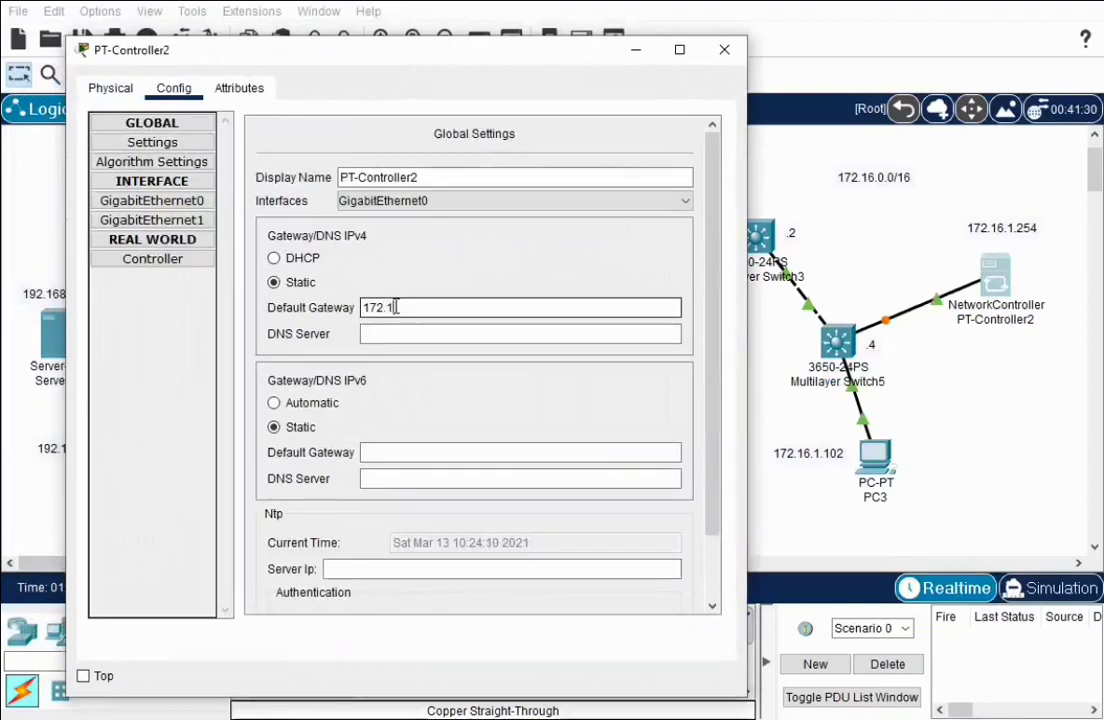
text(172.16.1.1)
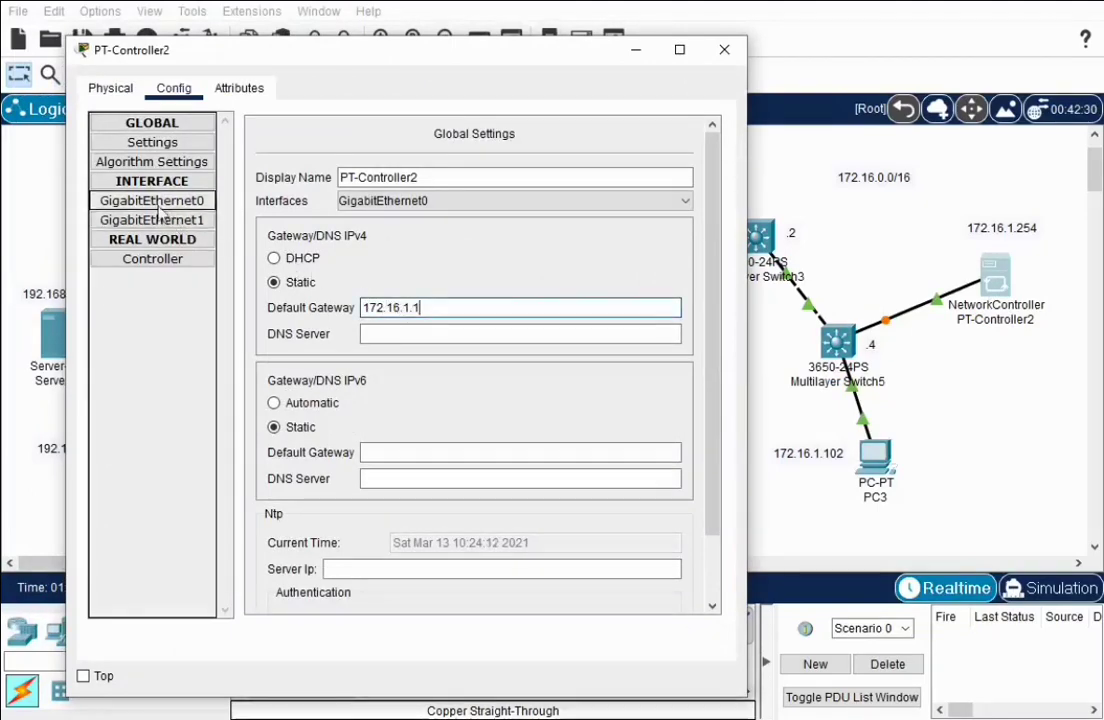
click(150, 202)
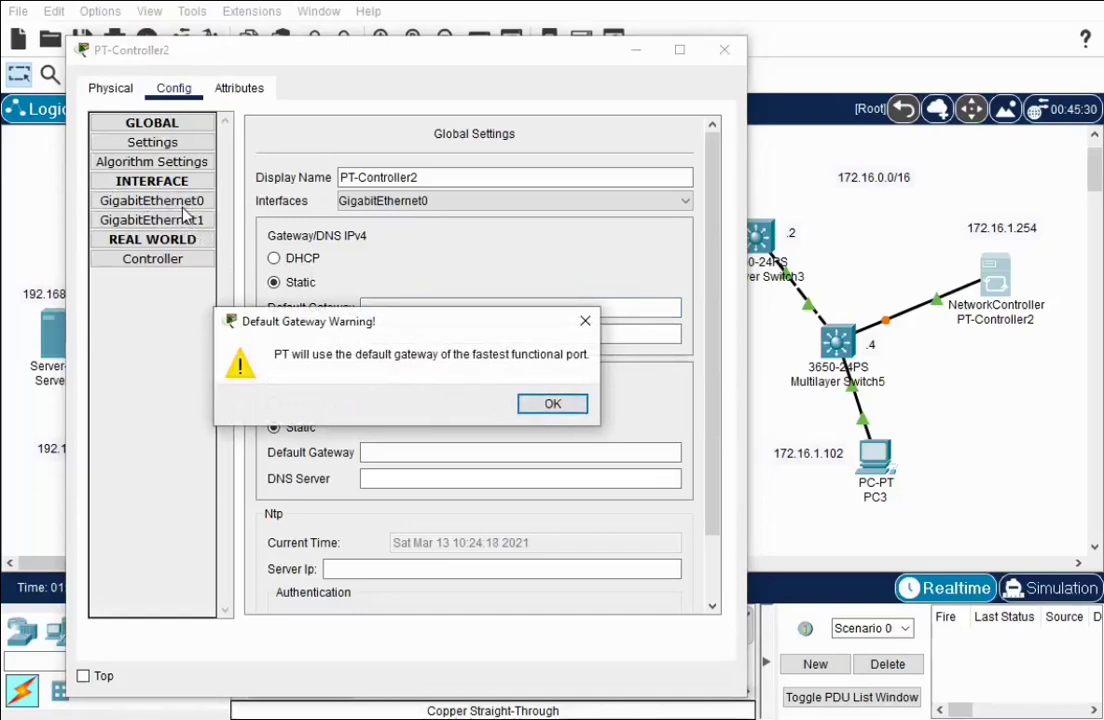
click(552, 406)
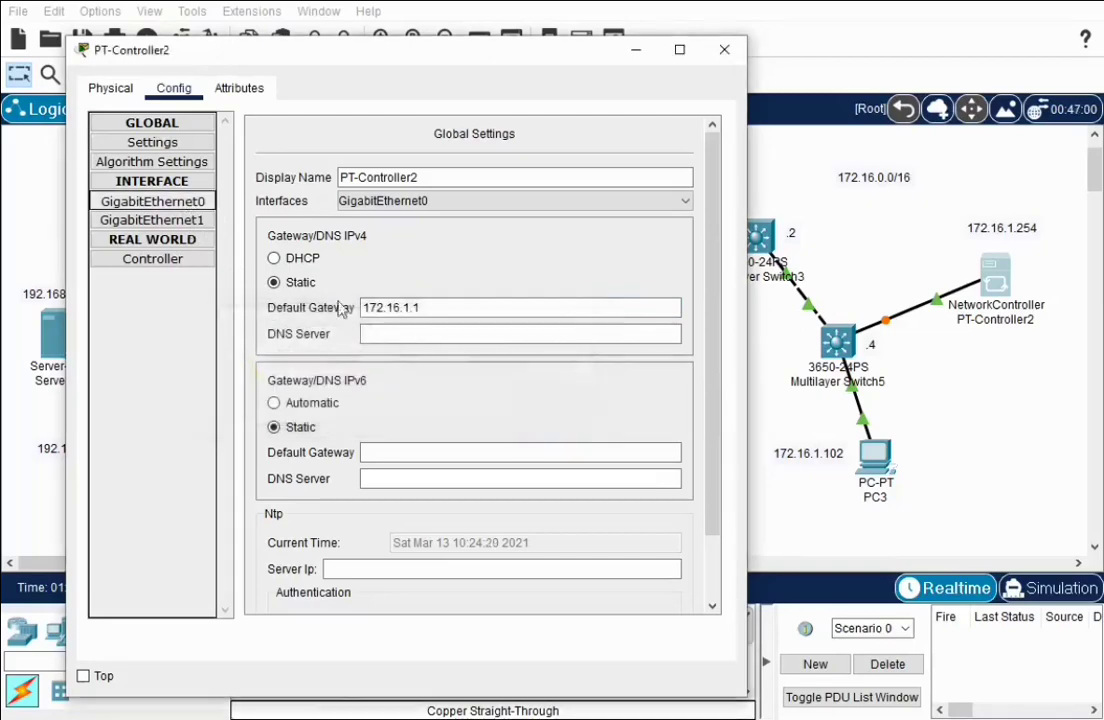
Give GigabitEthernet0 the address 172.16.1.254 with subnet mask 255.255.0.0
click(158, 204)
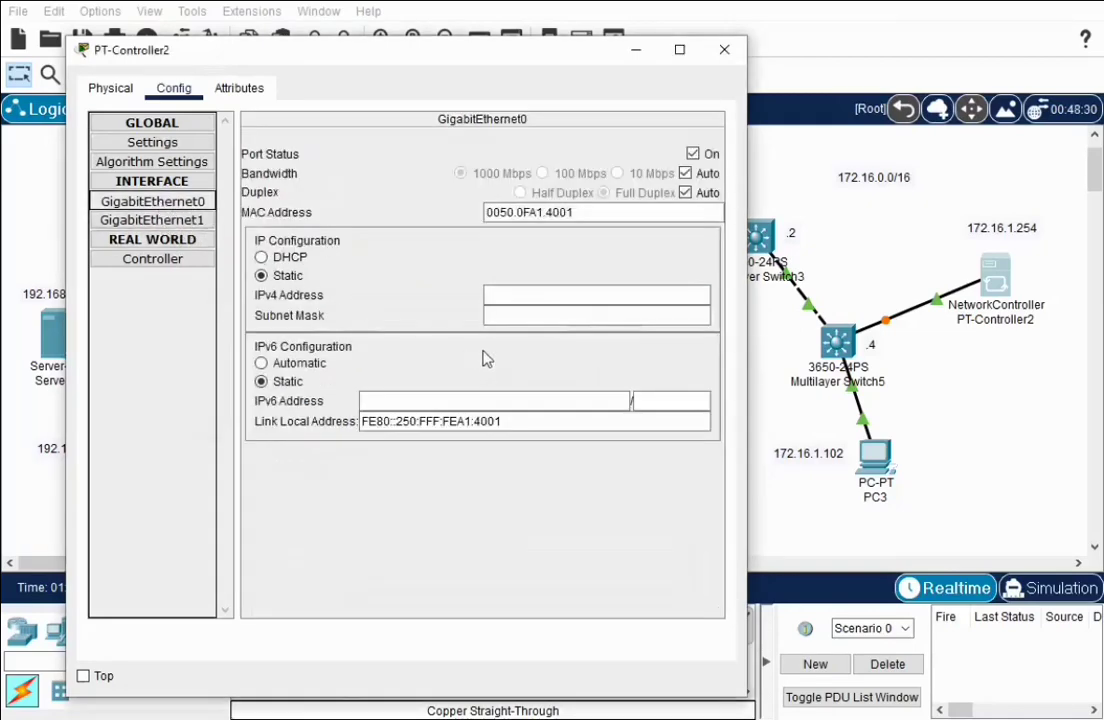
click(507, 298)
text(172.16.1.254)
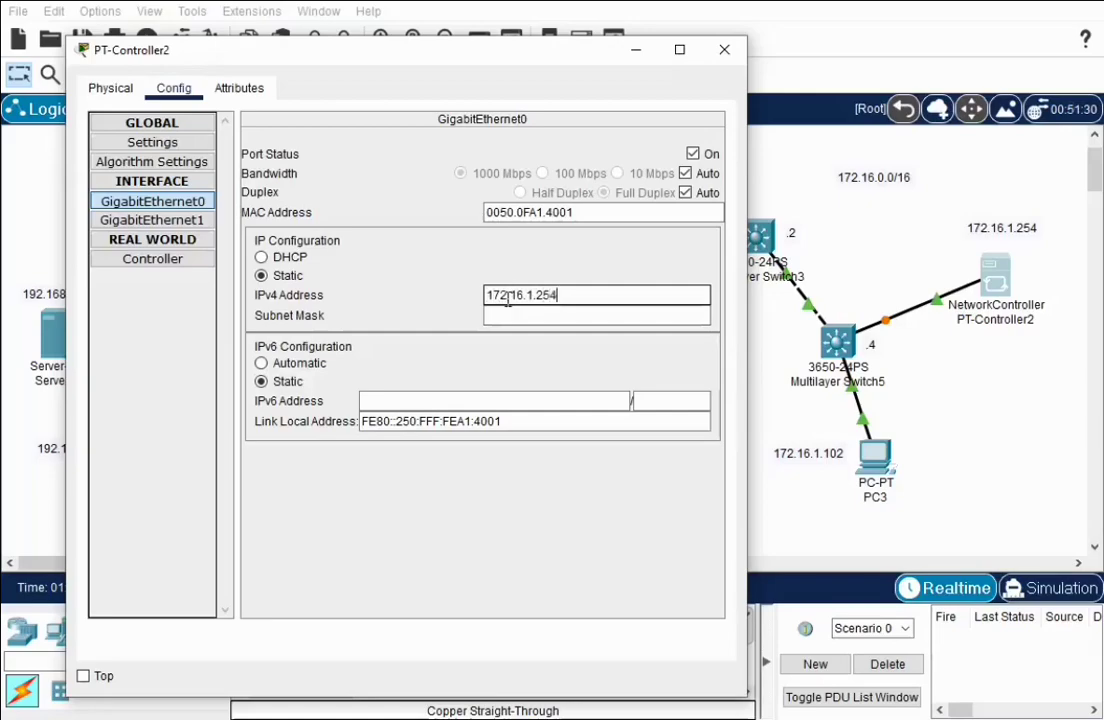
click(586, 313)
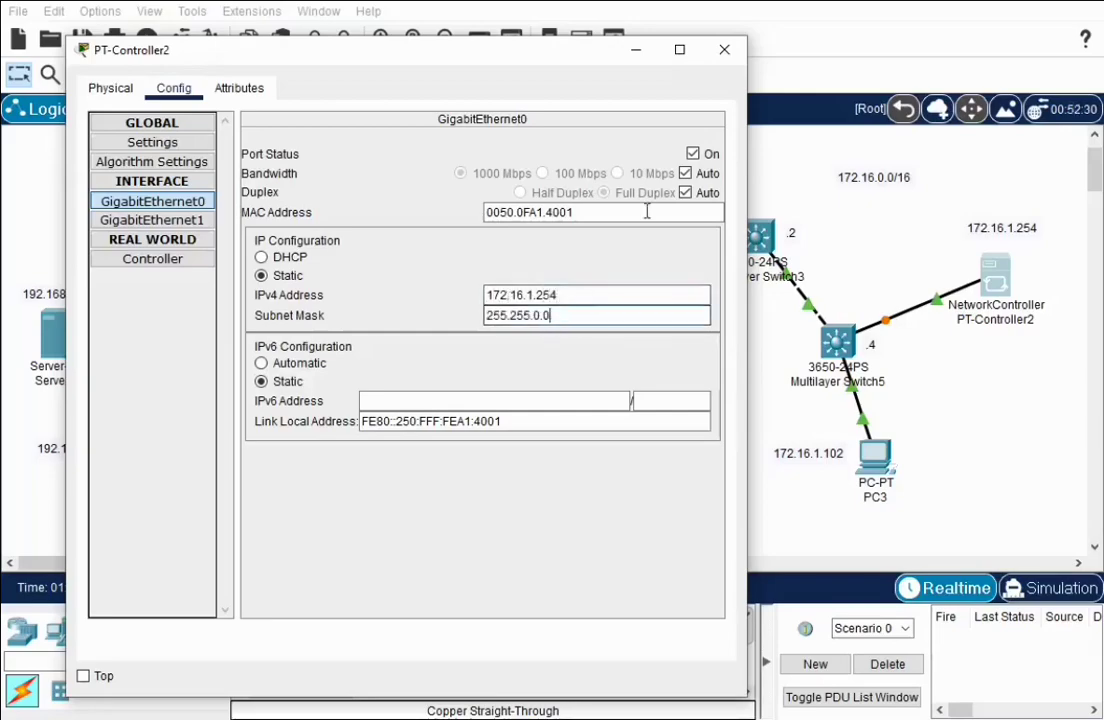
click(724, 49)
click(148, 458)
Ping 172.16.1.254 from PC0's command prompt, confirm 0% loss, and close the prompt
click(436, 128)
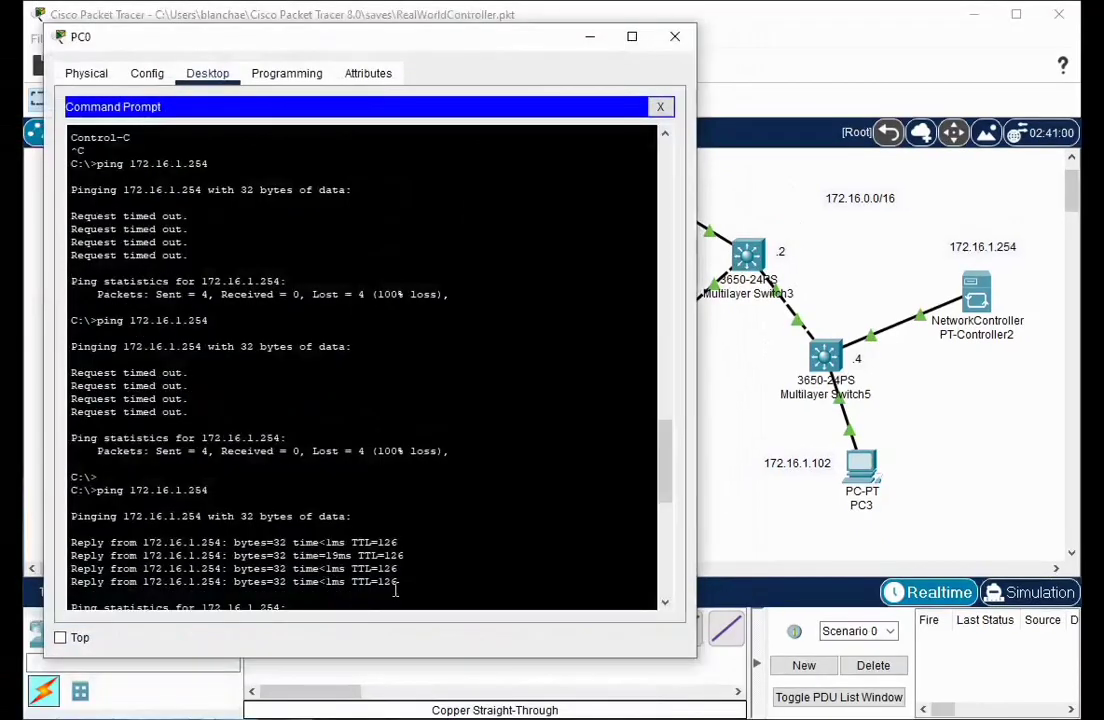
scroll(678, 420, down, 3)
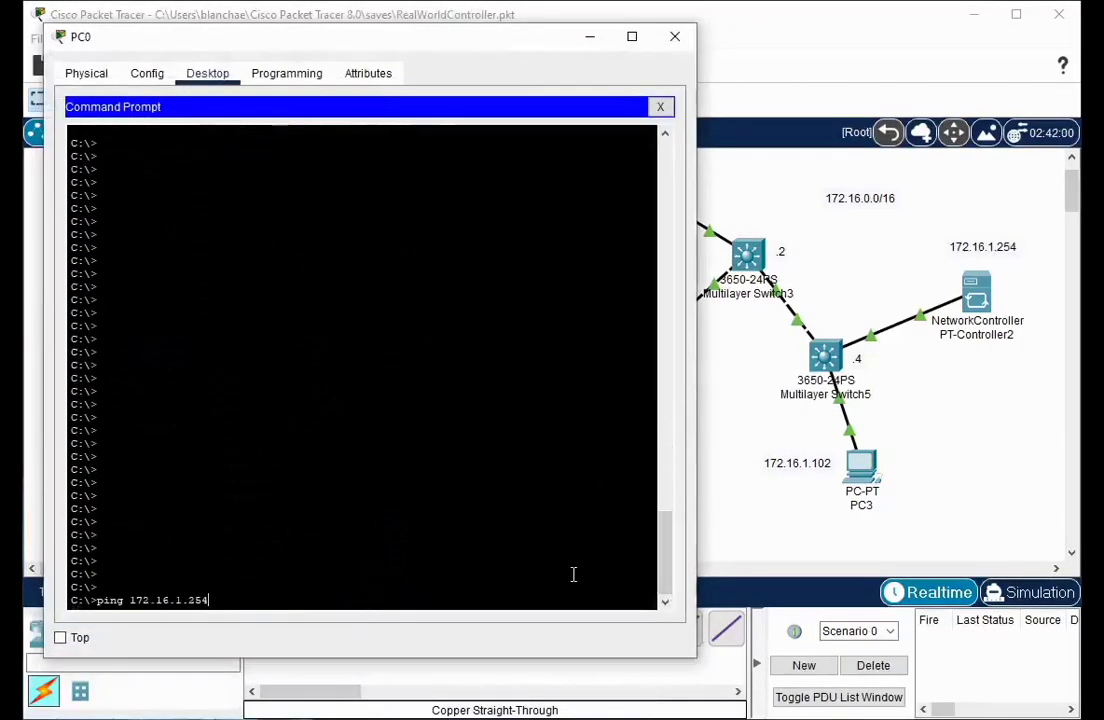
key(Return)
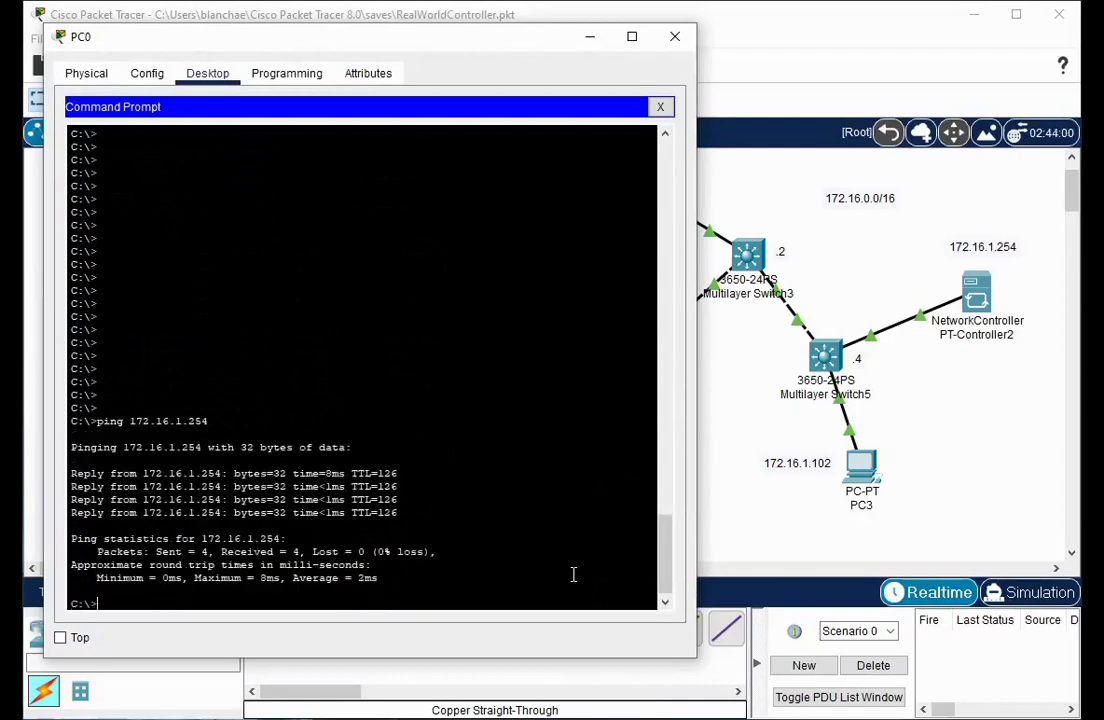
click(660, 106)
drag(499, 53, 537, 70)
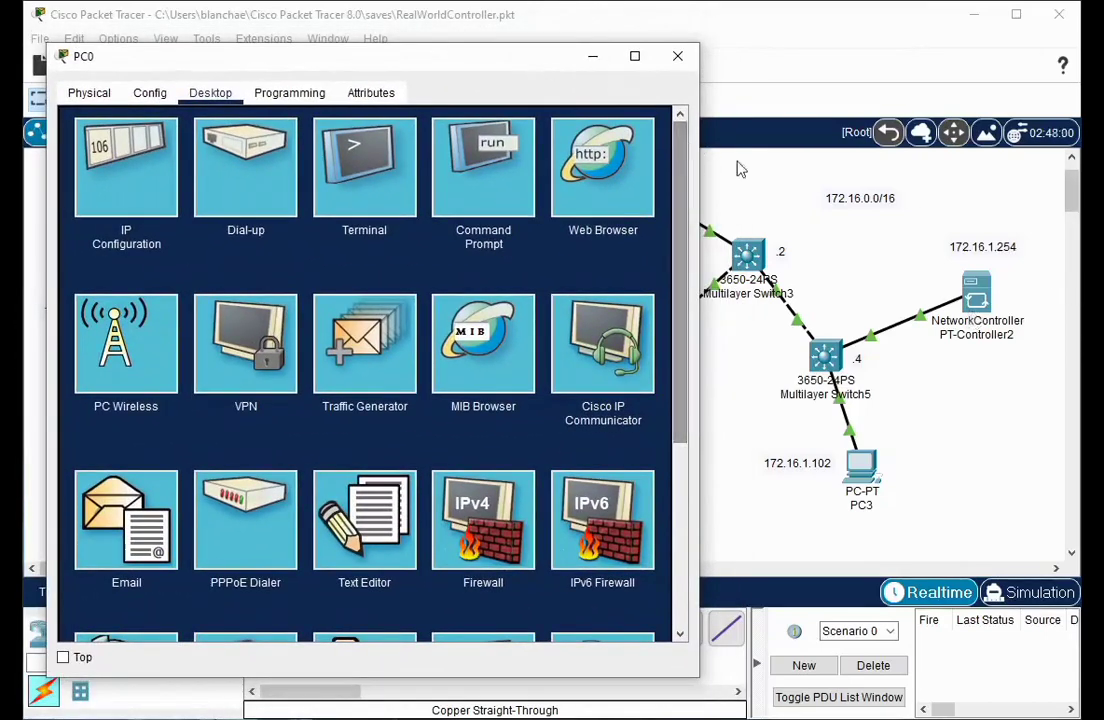
Load the controller's web page at 172.16.1.254 in PC0's web browser
click(592, 172)
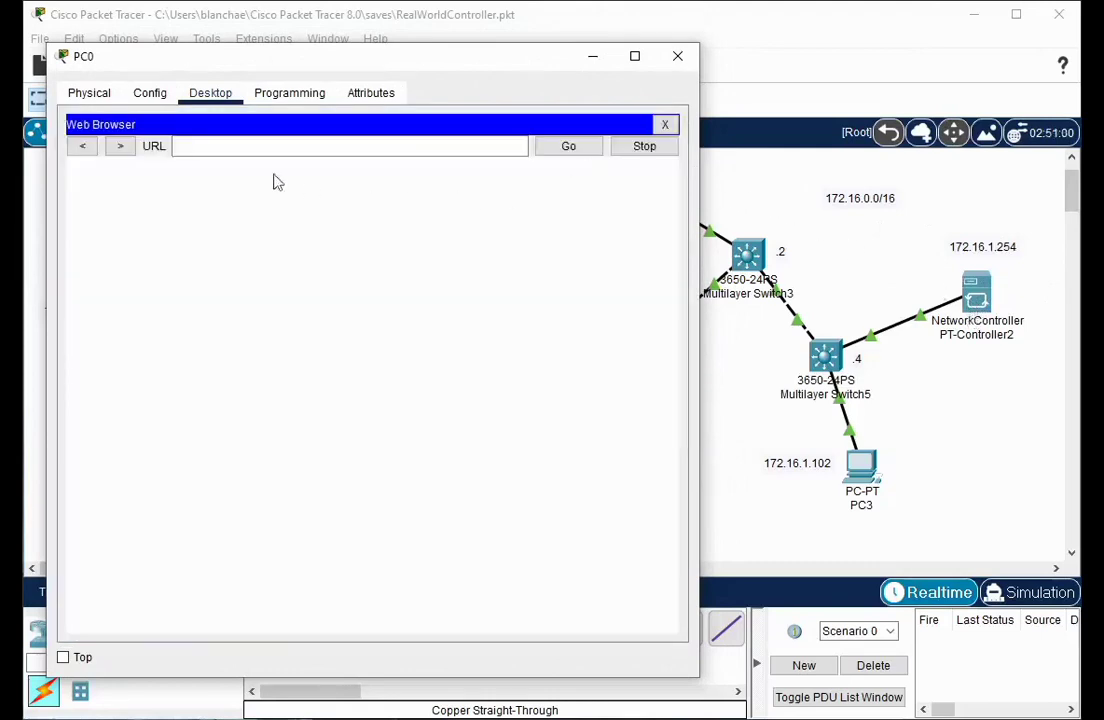
click(230, 149)
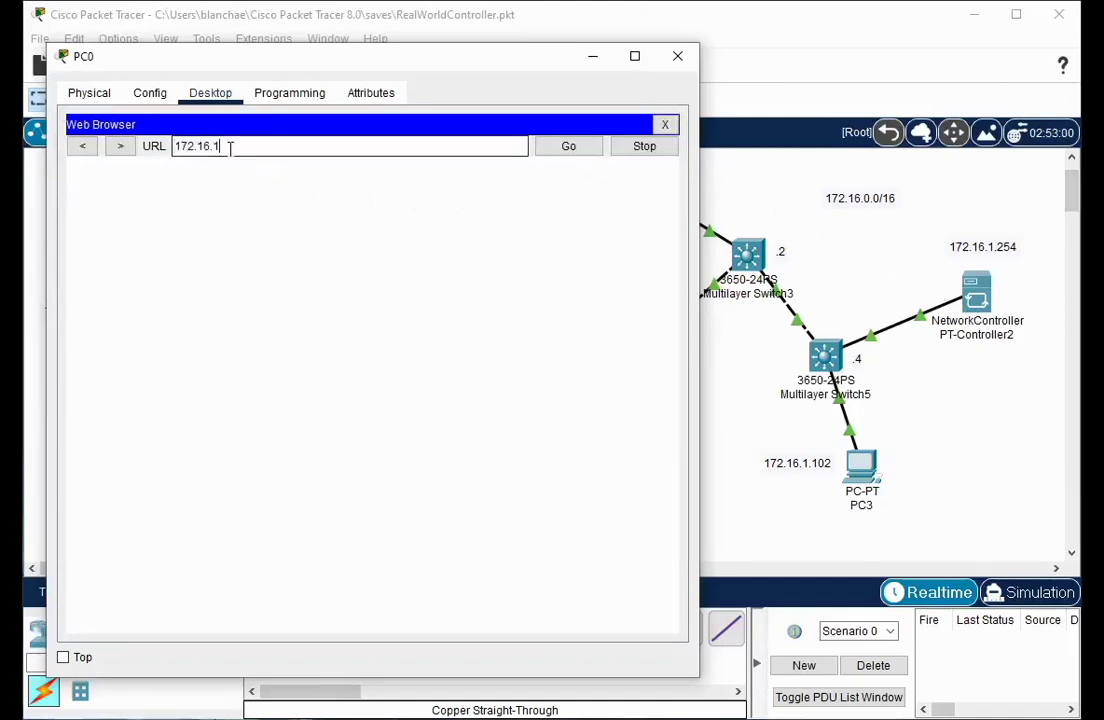
text(172.16.1.254)
key(Return)
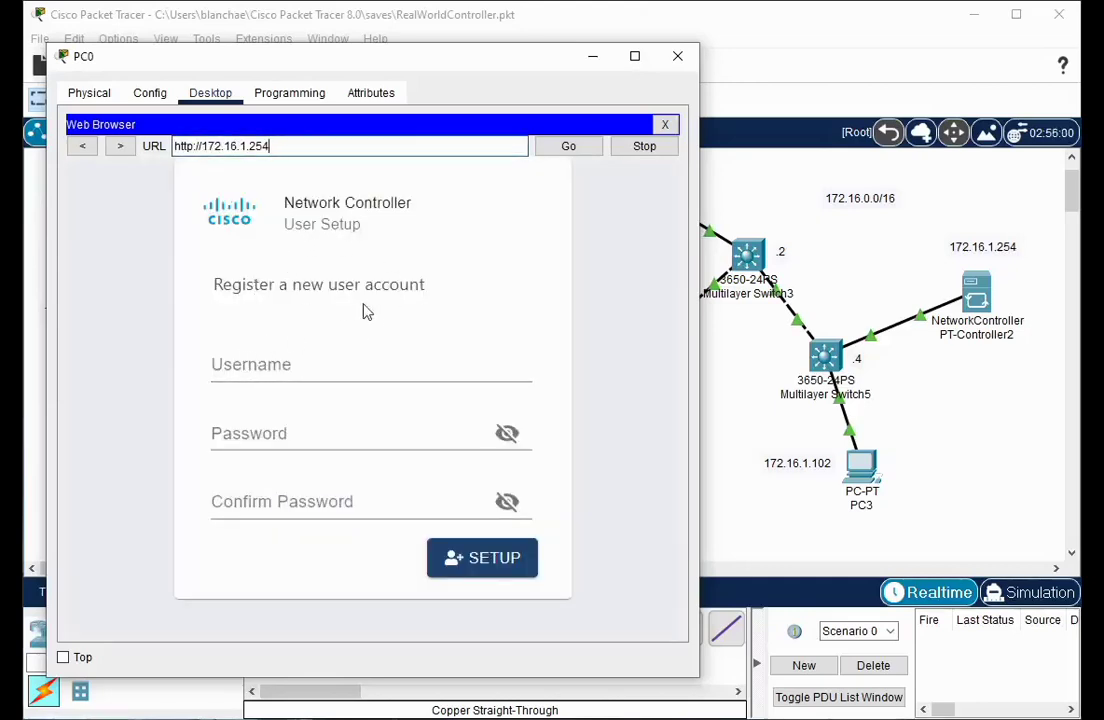
Register an Admin account, entering and confirming its password, and submit SETUP
click(248, 372)
text(Admin)
click(253, 433)
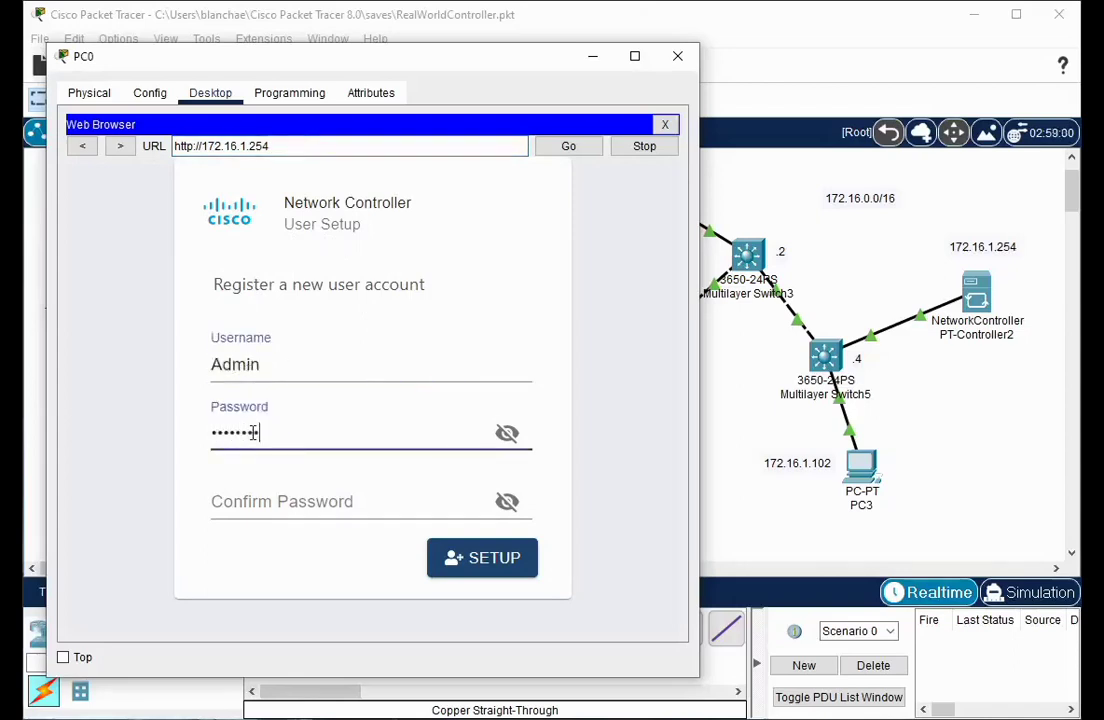
text(Cisco123)
click(252, 506)
text(Cisco123)
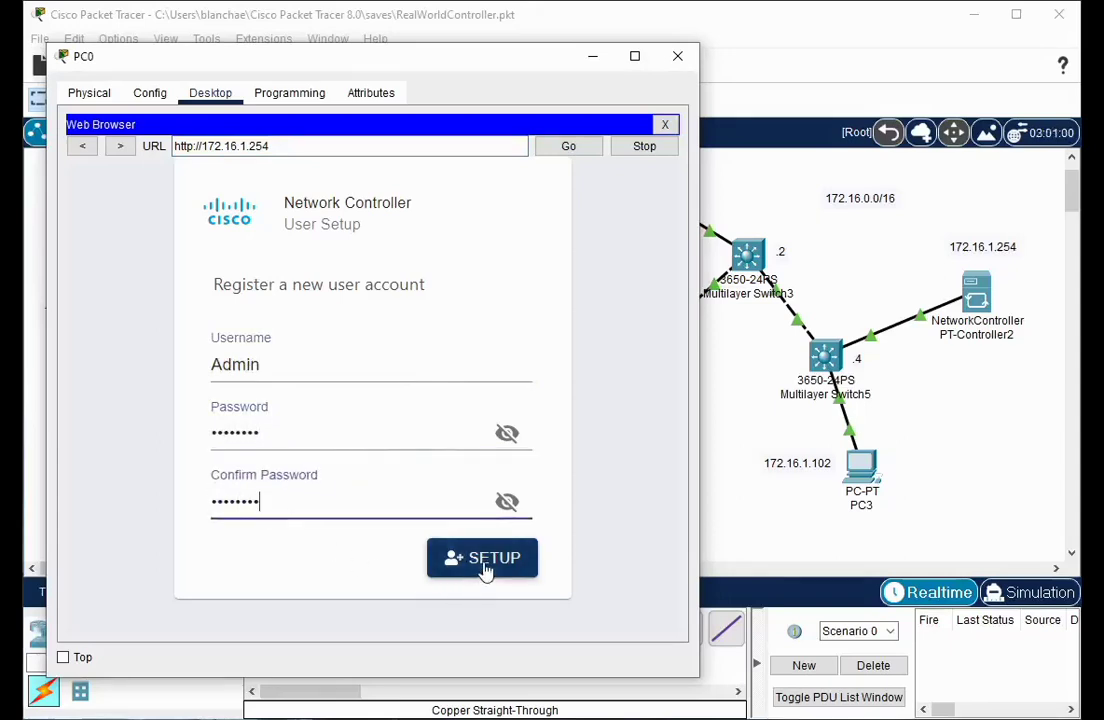
click(485, 567)
Log in to the Network Controller with the username and the account password
click(233, 387)
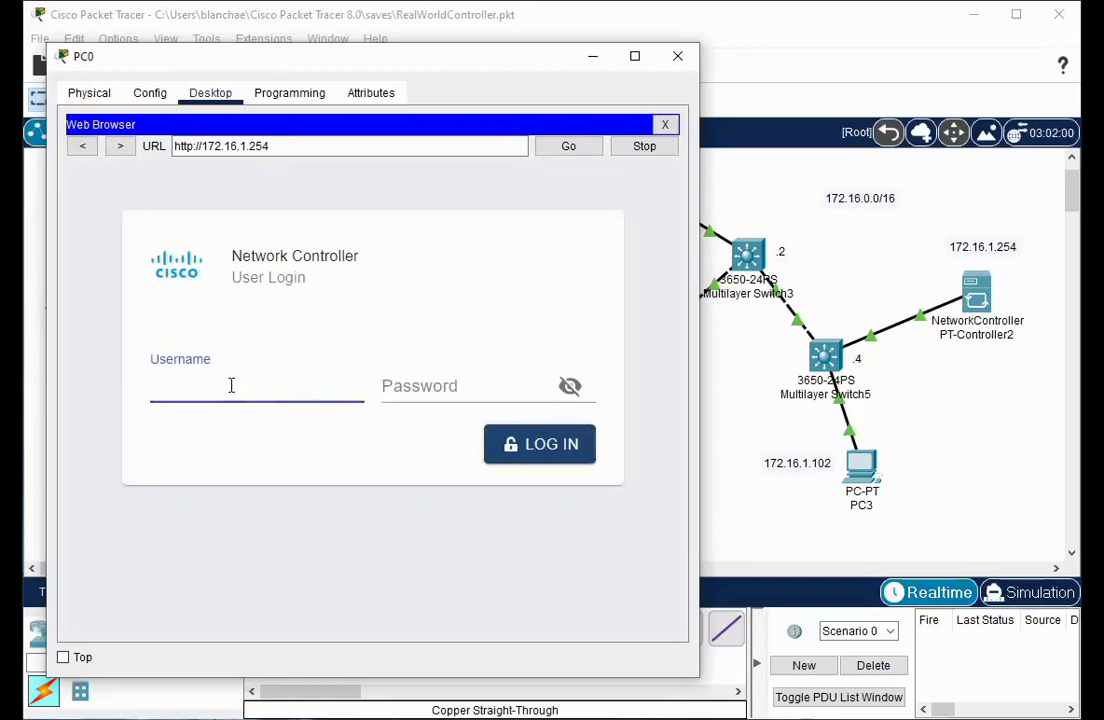
click(411, 385)
text(Cisco123)
click(563, 449)
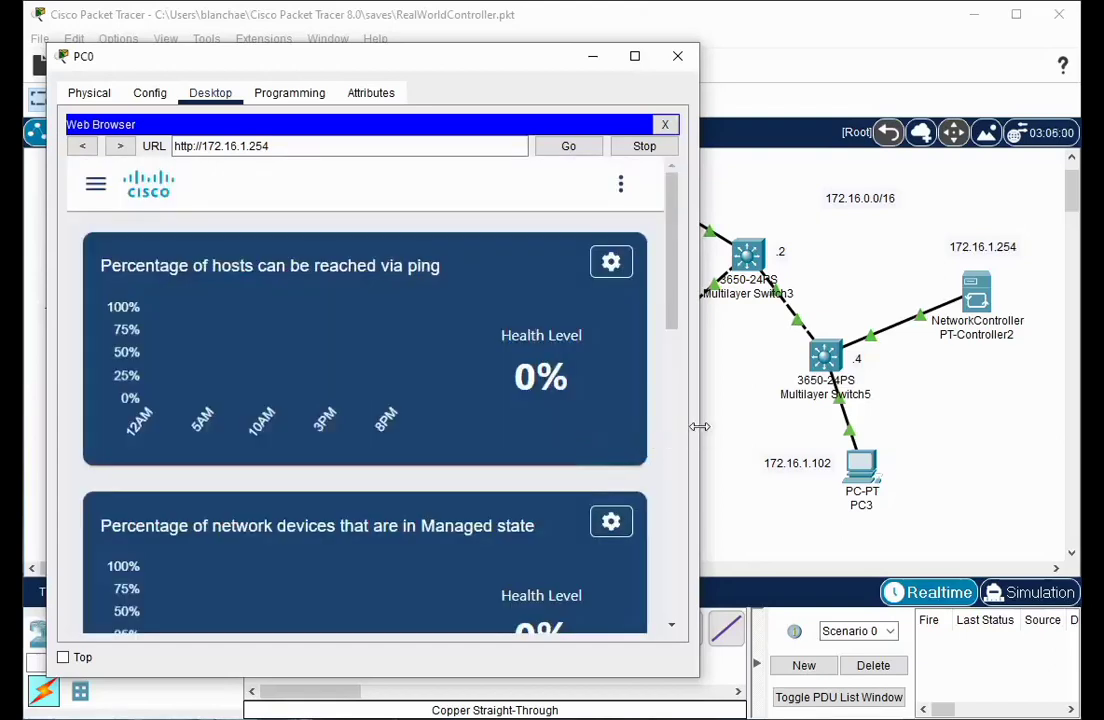
Enlarge PC0's browser window to fill the screen
drag(699, 426, 1073, 433)
drag(468, 43, 468, 7)
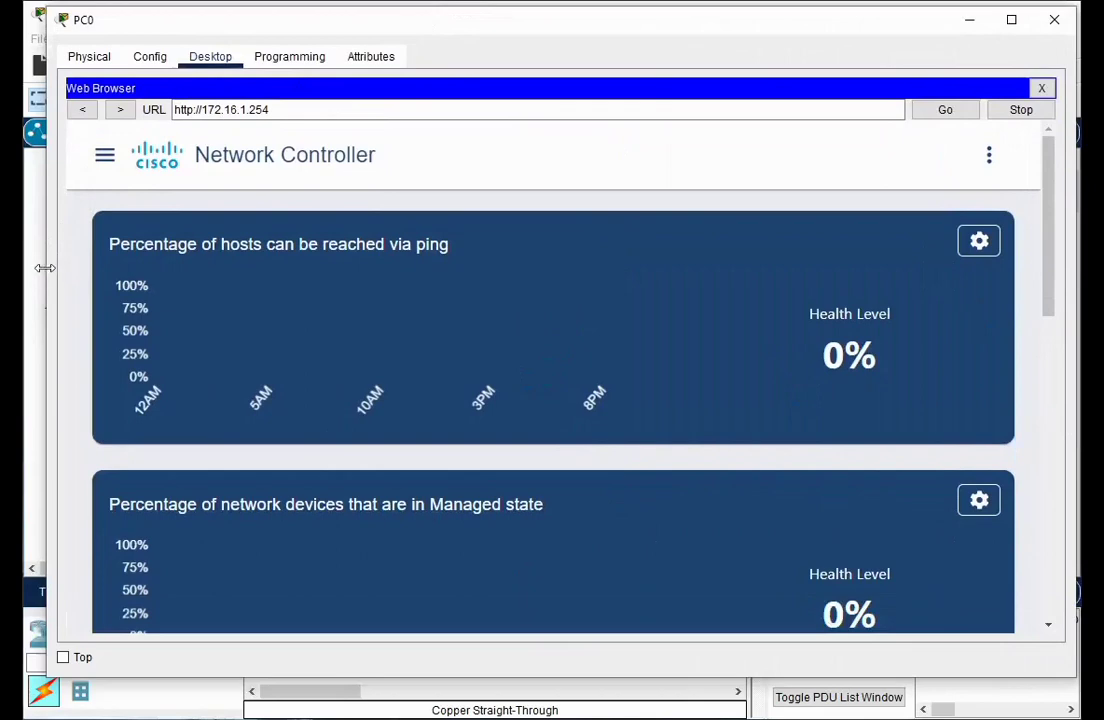
drag(45, 267, 21, 267)
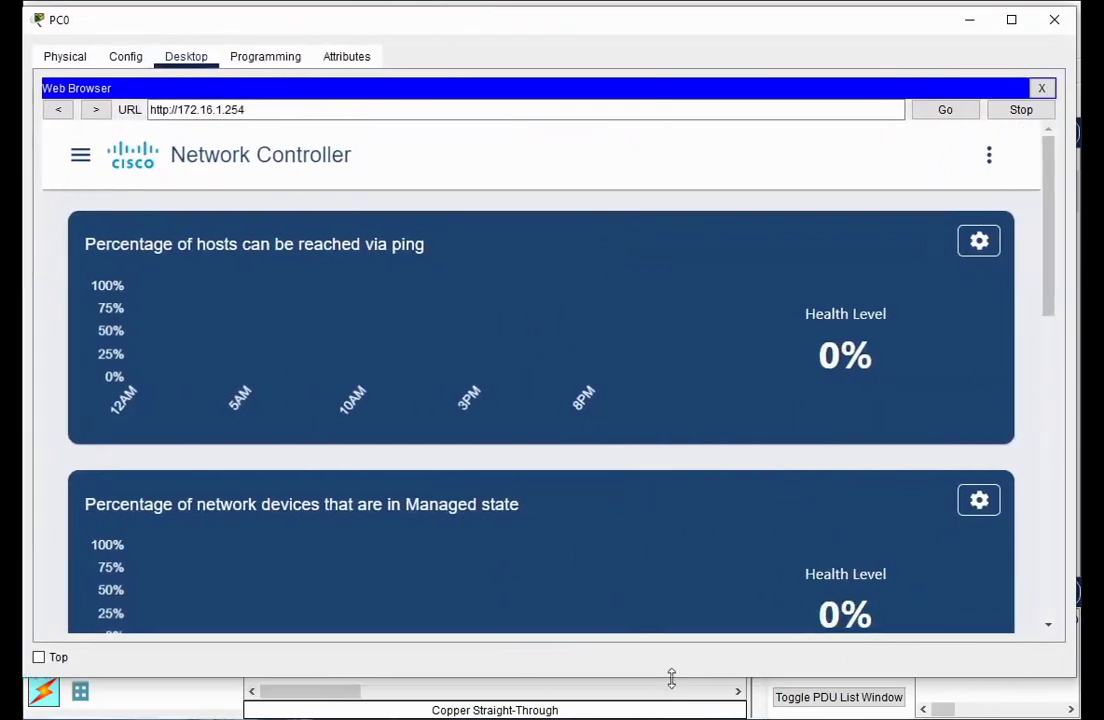
drag(672, 679, 676, 716)
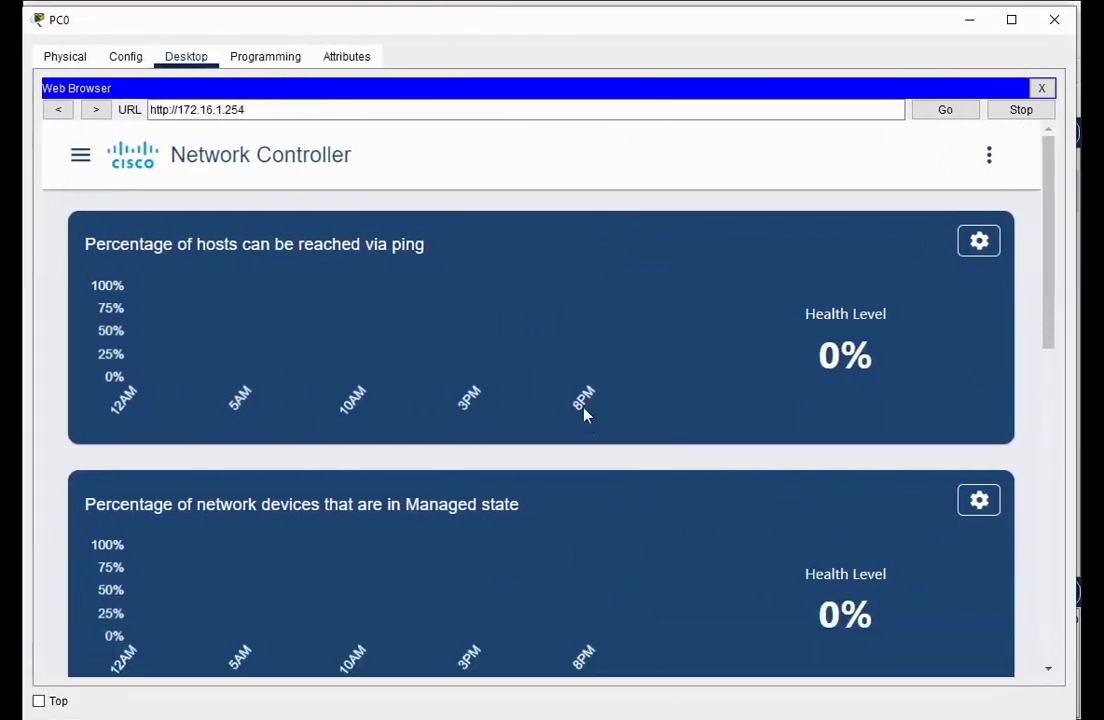
Scroll the dashboard down to the Network Device panel, where all counts are 0
scroll(584, 414, down, 1)
scroll(582, 414, up, 1)
scroll(370, 314, down, 1)
scroll(382, 318, up, 1)
scroll(382, 320, down, 3)
scroll(383, 328, down, 2)
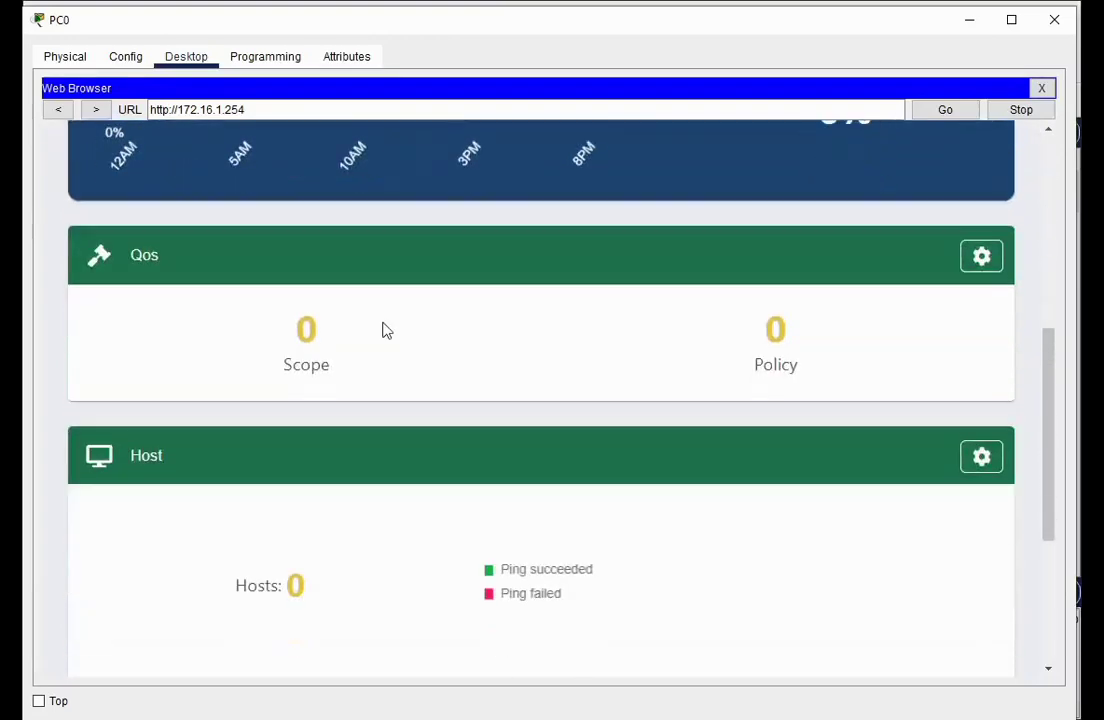
scroll(395, 334, down, 2)
scroll(400, 360, down, 1)
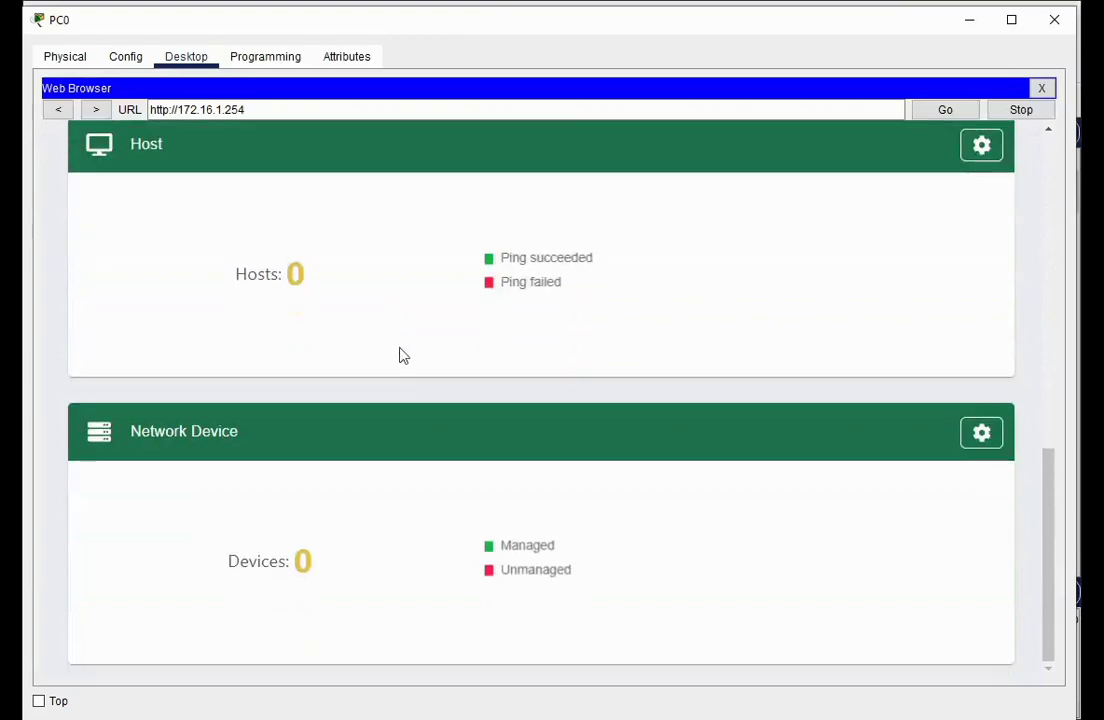
Start a new CLI credential and enter its username and password
click(984, 440)
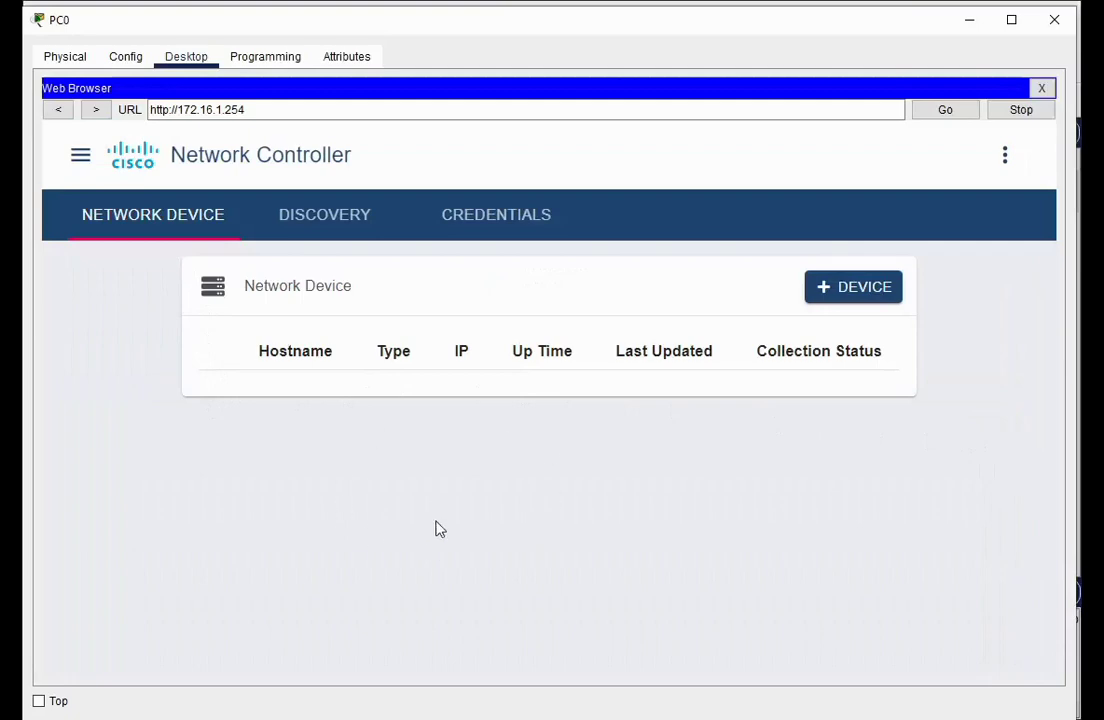
click(494, 224)
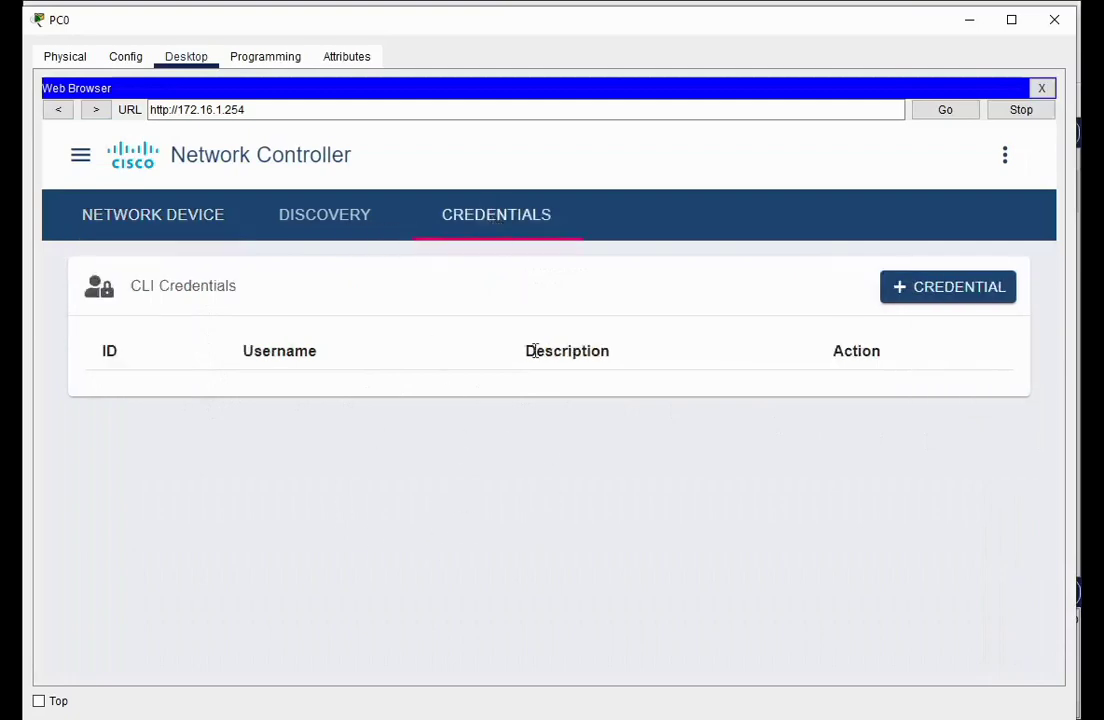
click(944, 296)
click(436, 330)
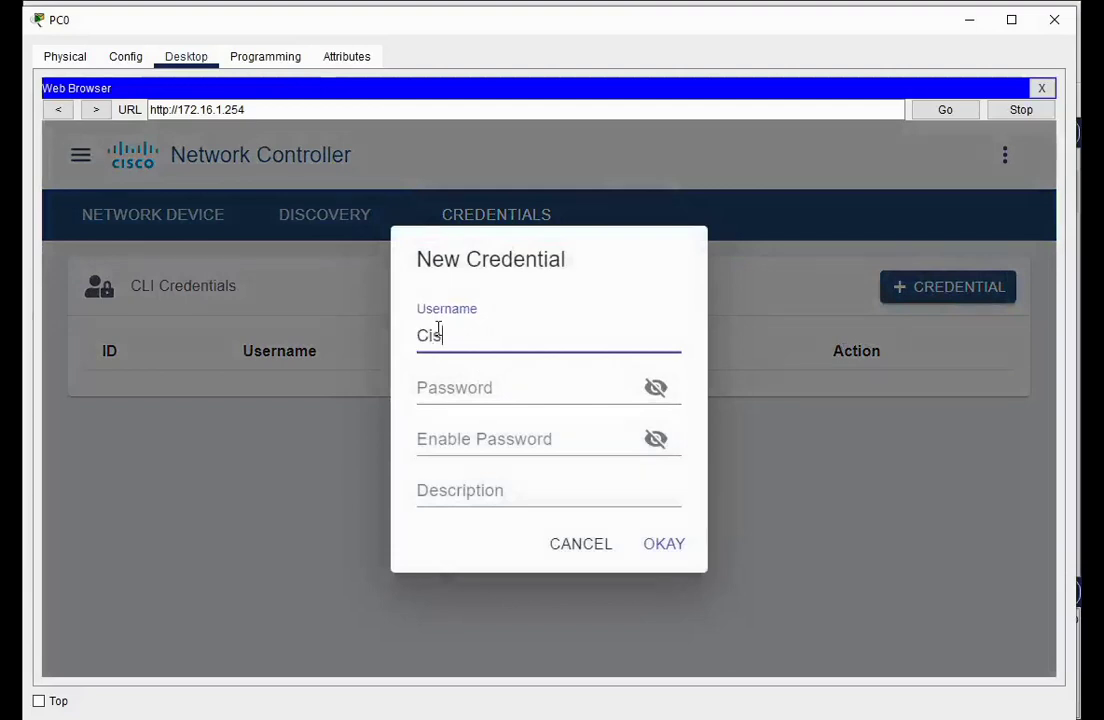
text(co)
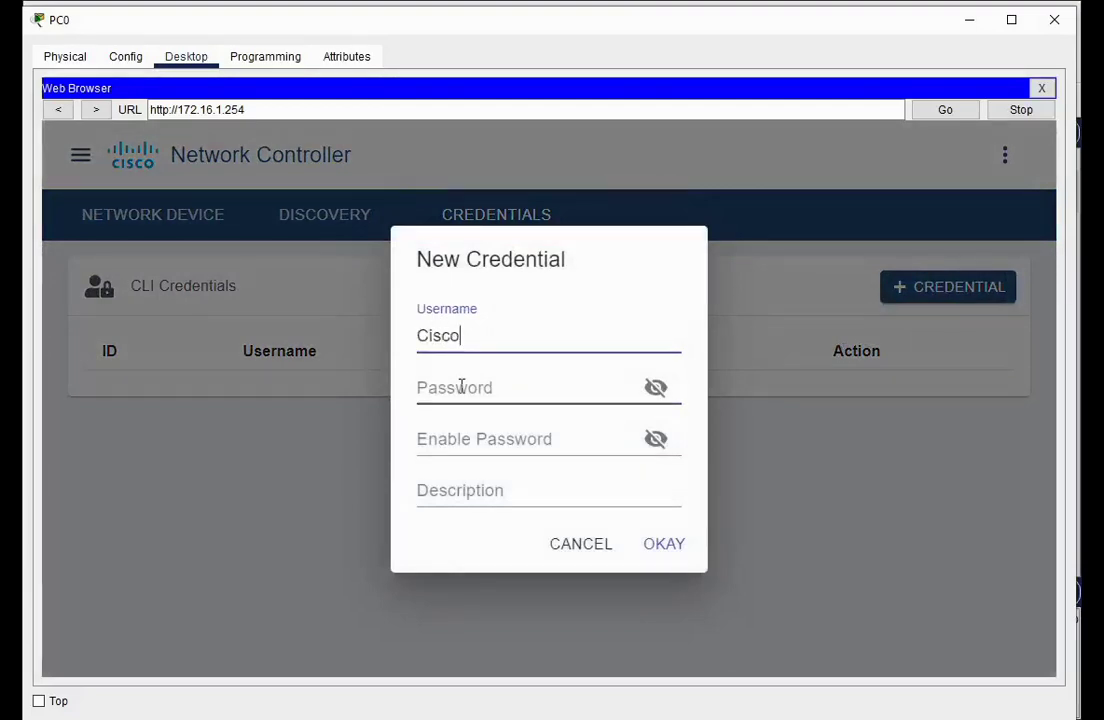
click(461, 386)
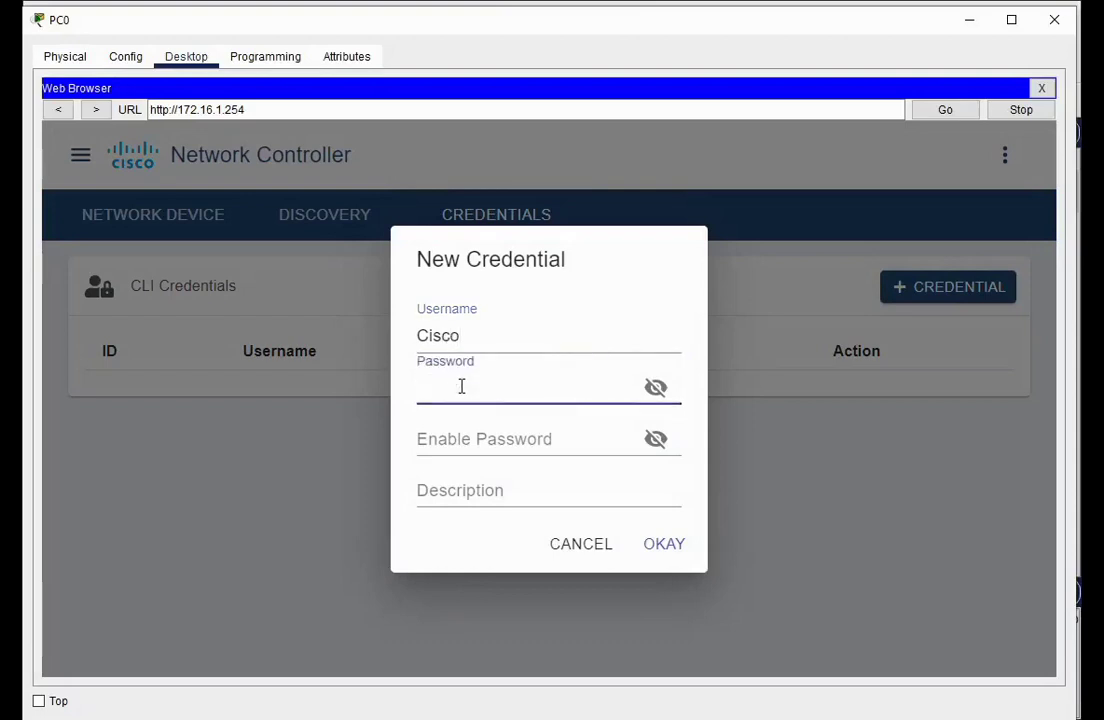
text(cisco123)
Reveal both passwords, describe the credential as Telsait Network, and save it
click(655, 387)
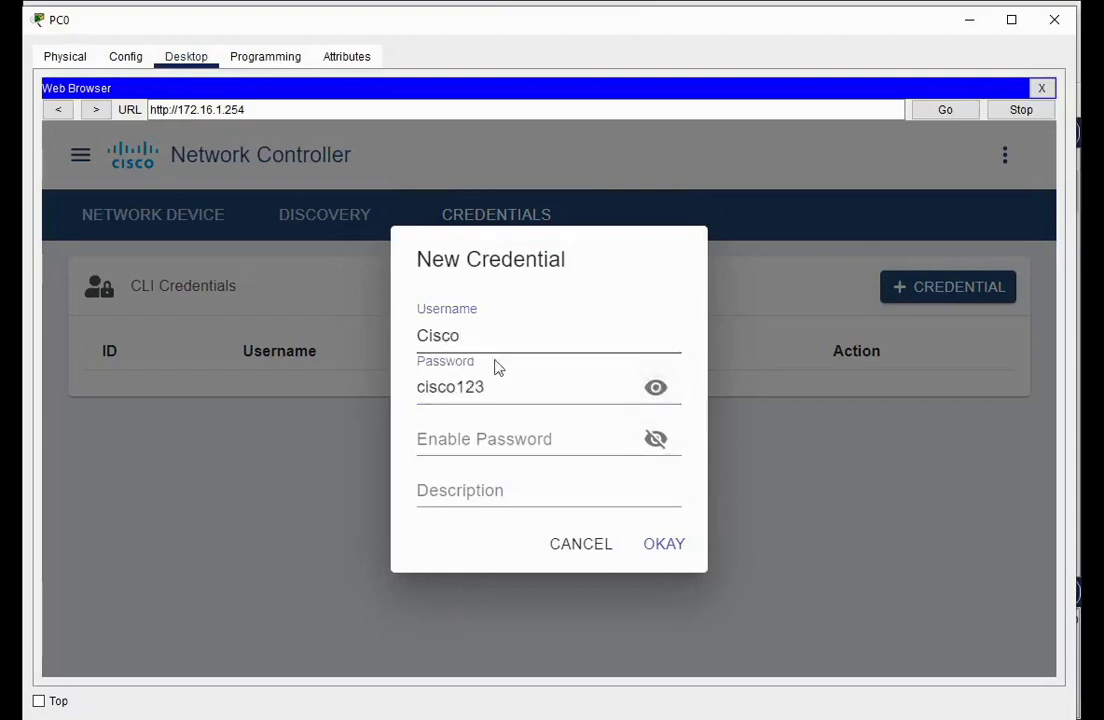
click(472, 437)
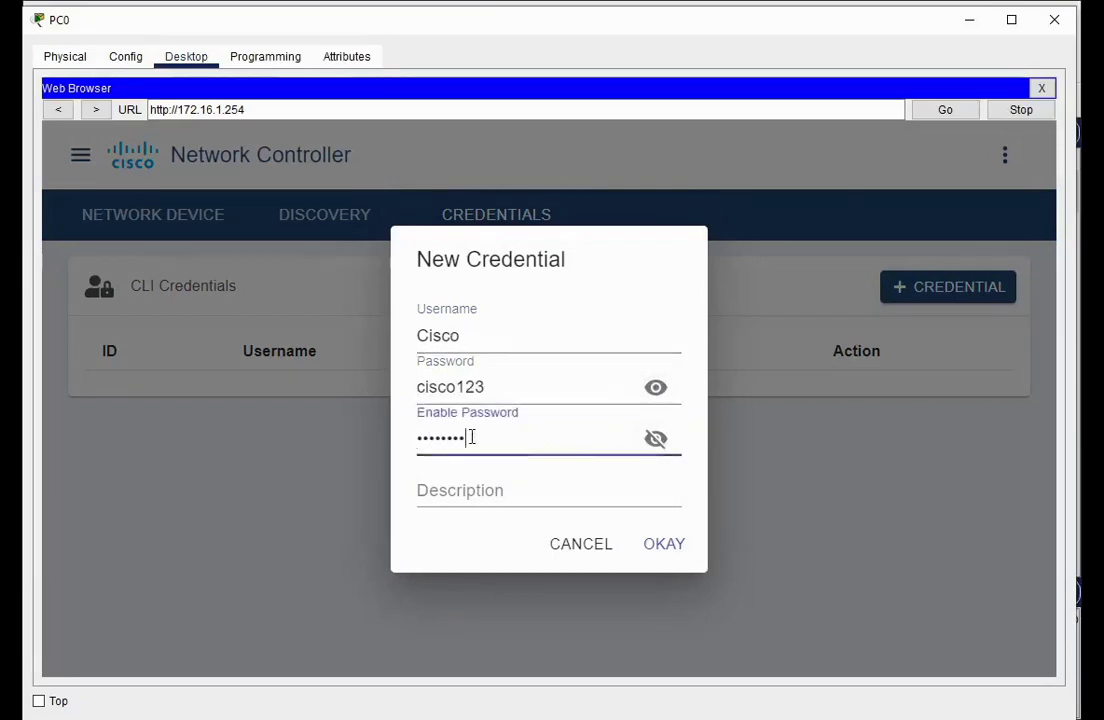
click(655, 438)
click(474, 494)
text(Telsait Network)
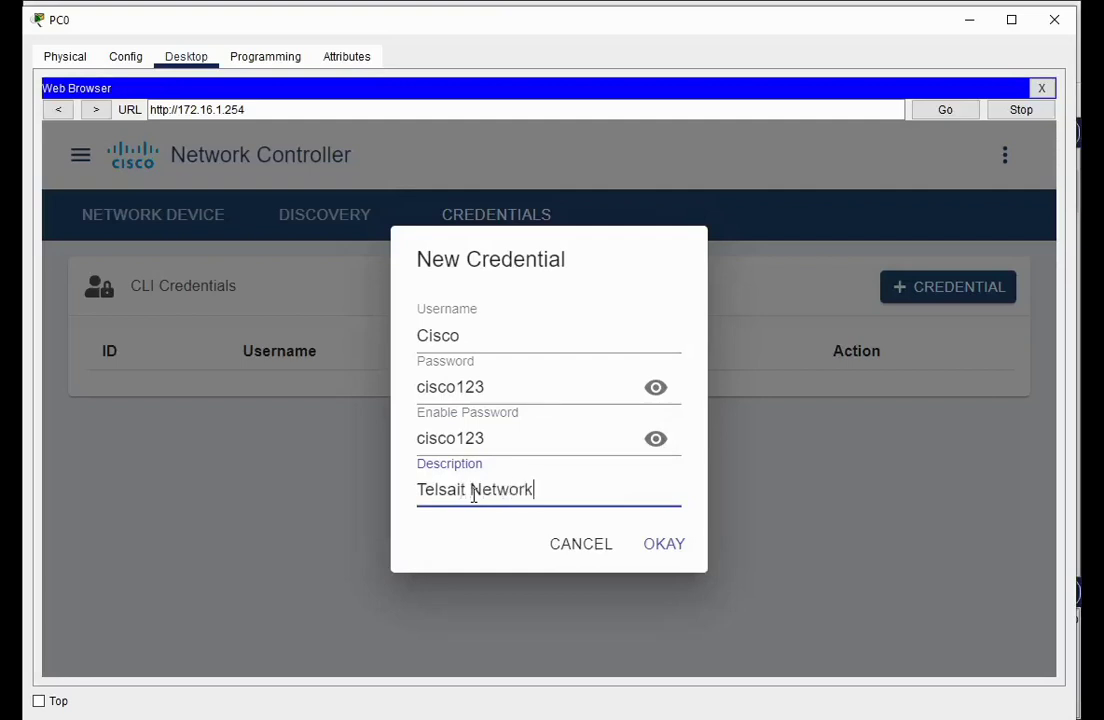
click(666, 544)
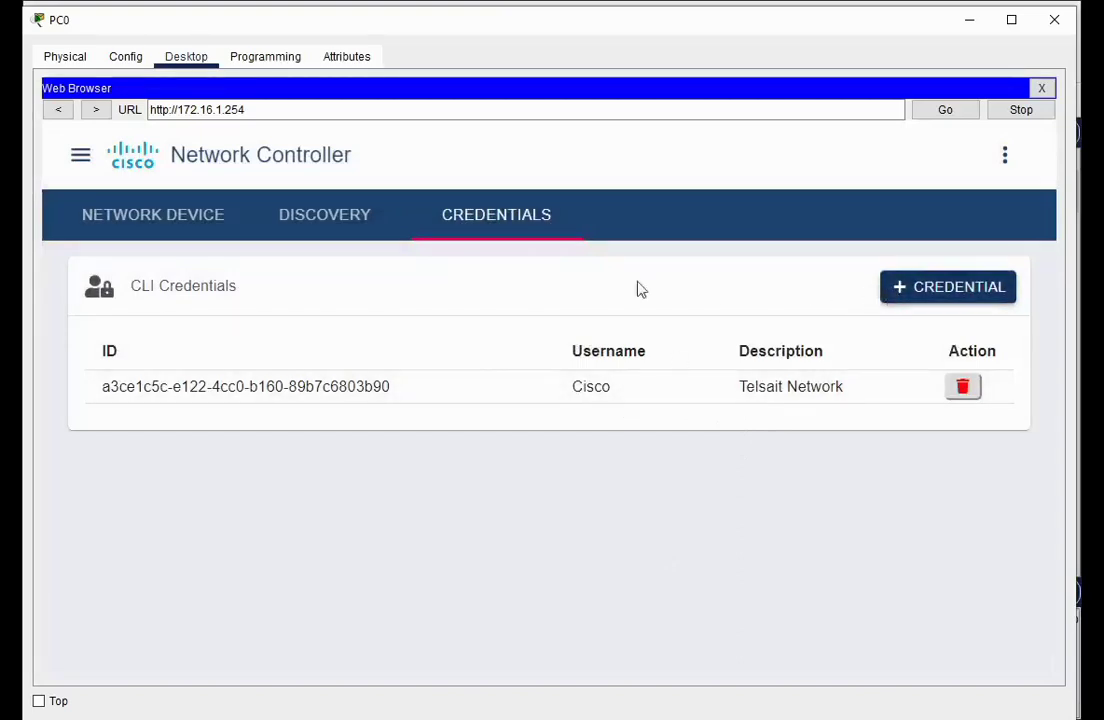
Begin a new discovery named Telsait Network, then minimize PC0 to see the topology
click(327, 226)
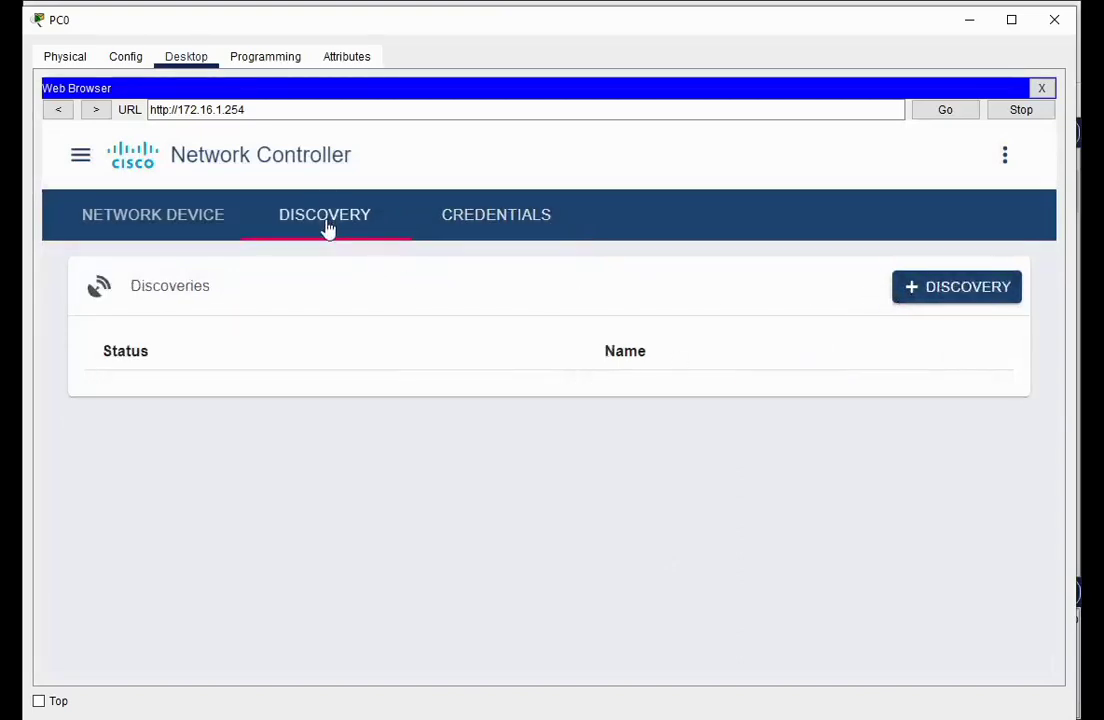
click(915, 296)
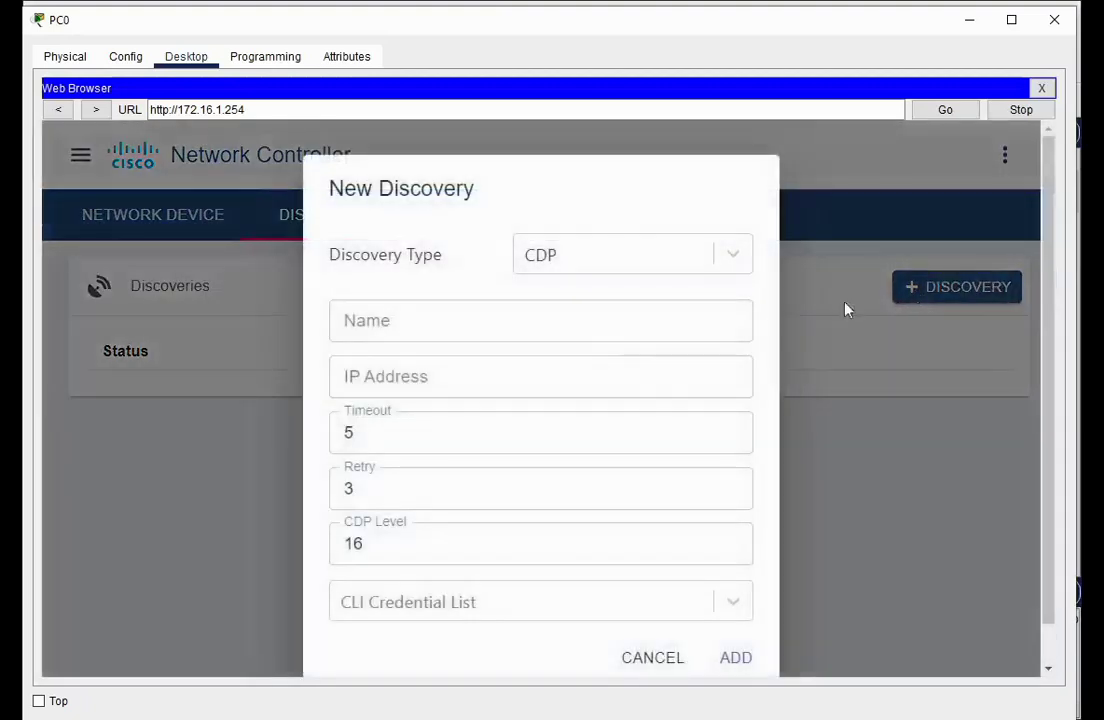
click(490, 313)
text(Telsait Ne)
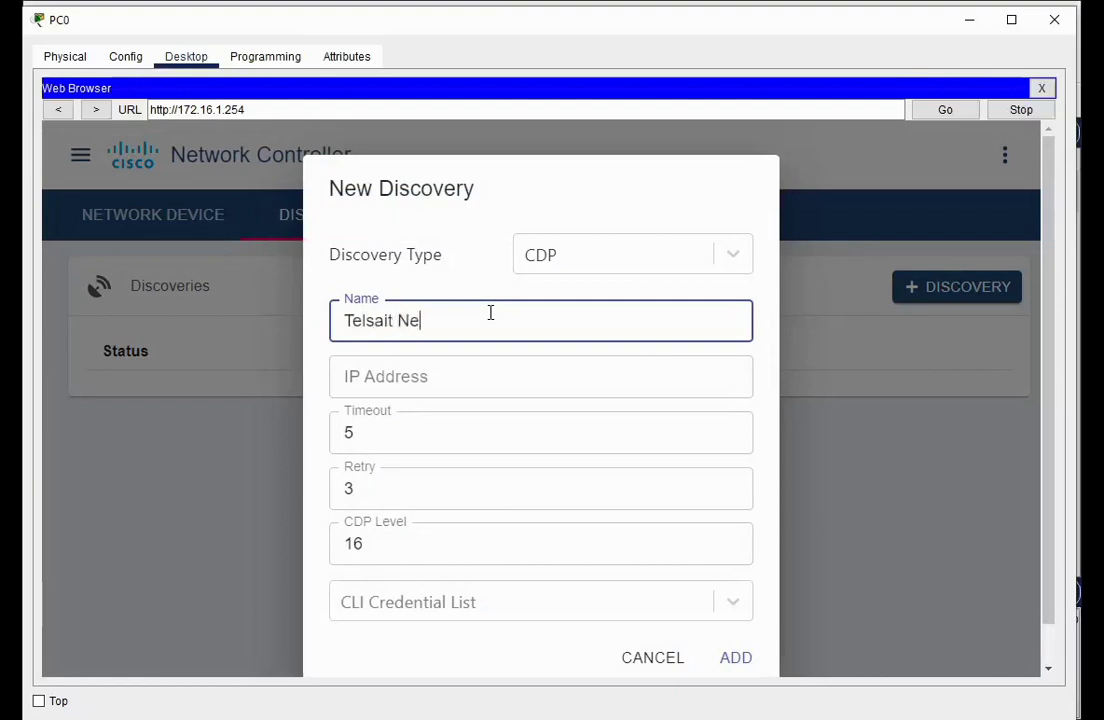
text(twork)
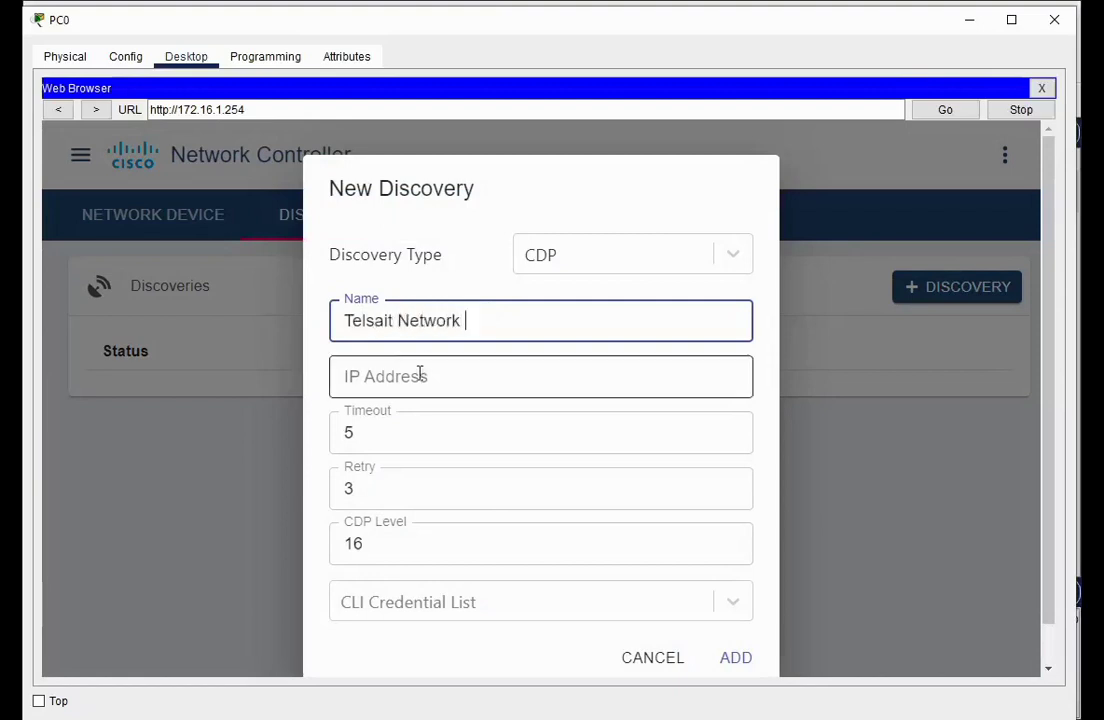
click(403, 381)
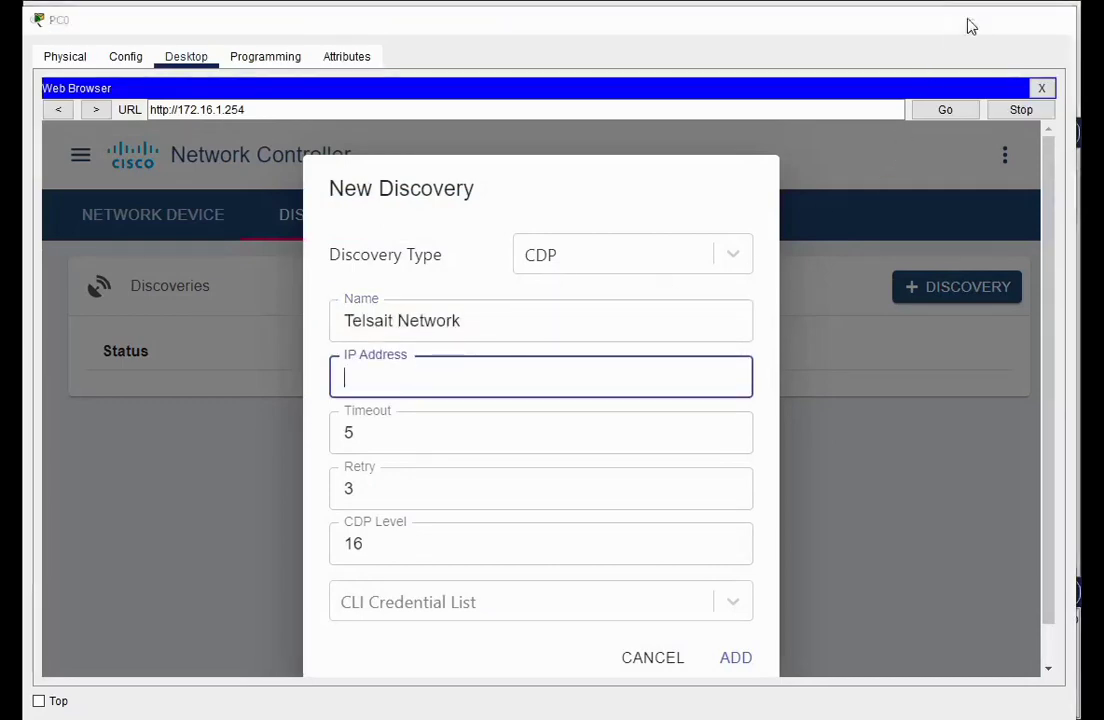
click(967, 22)
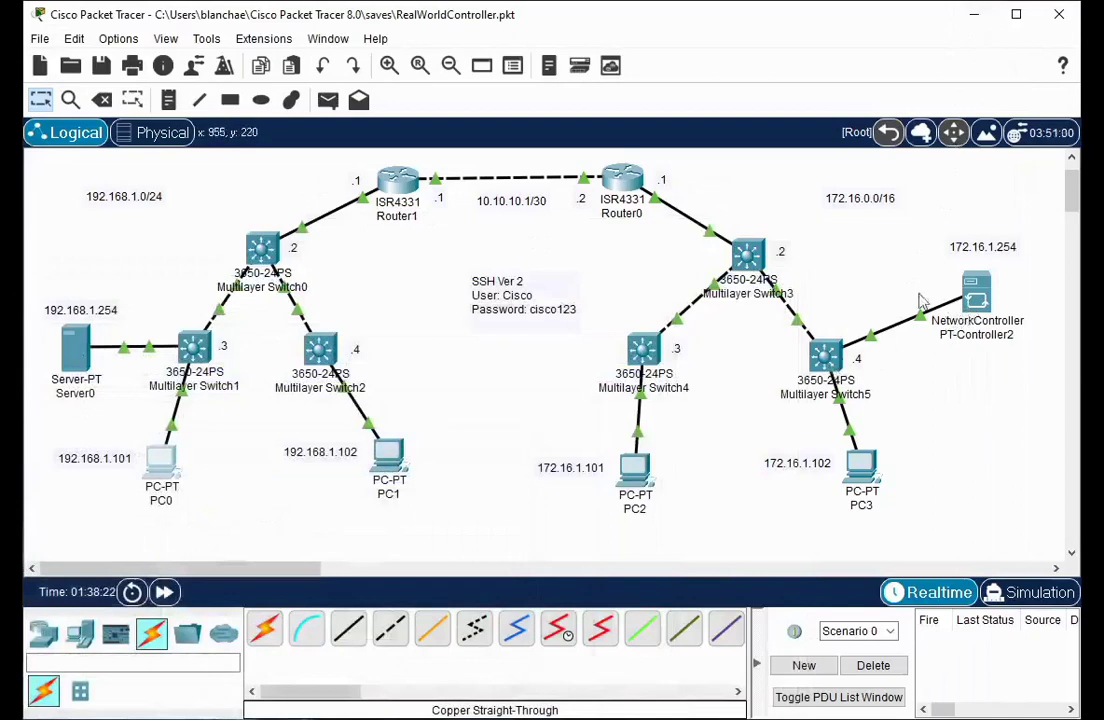
Read Multilayer Switch5's IP from the topology, then return to the discovery's IP Address field
mouse_move(829, 370)
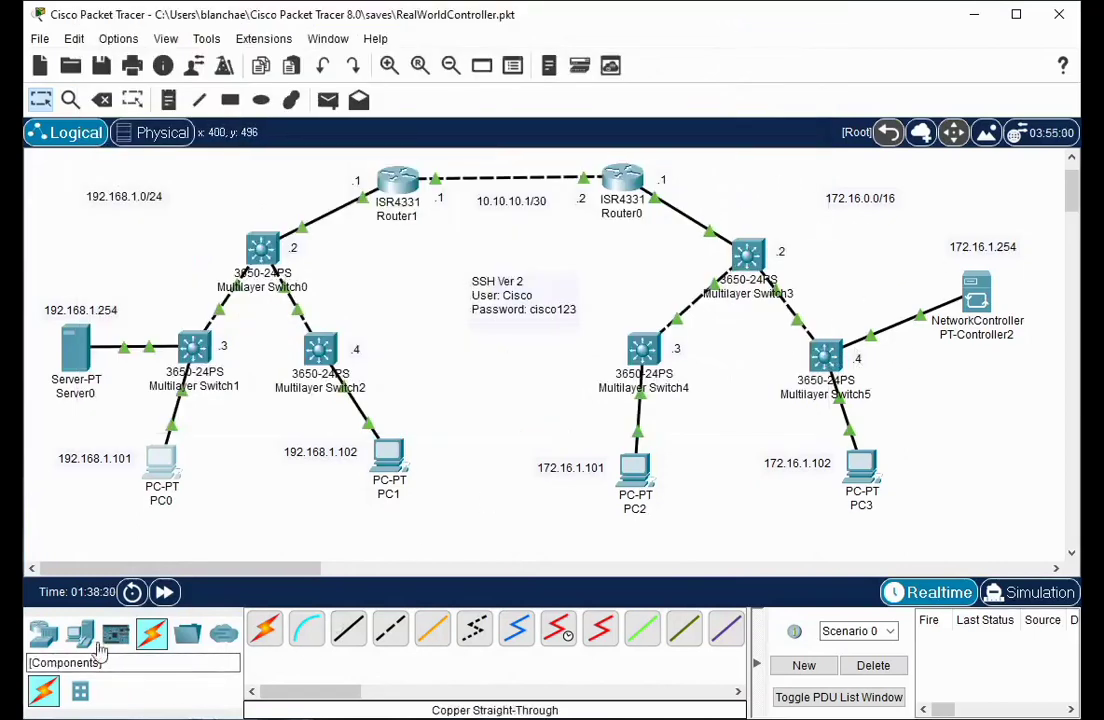
click(160, 462)
click(413, 383)
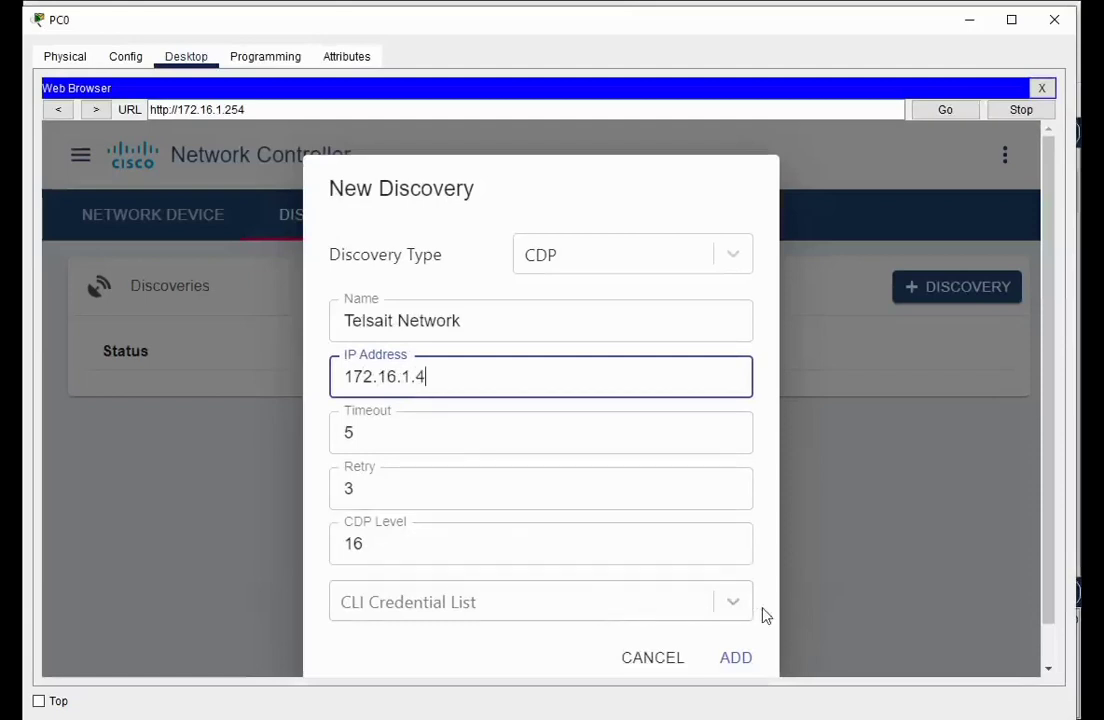
Attach the Cisco - Telsait Network credential and add the discovery from 172.16.1.4
click(731, 600)
click(446, 558)
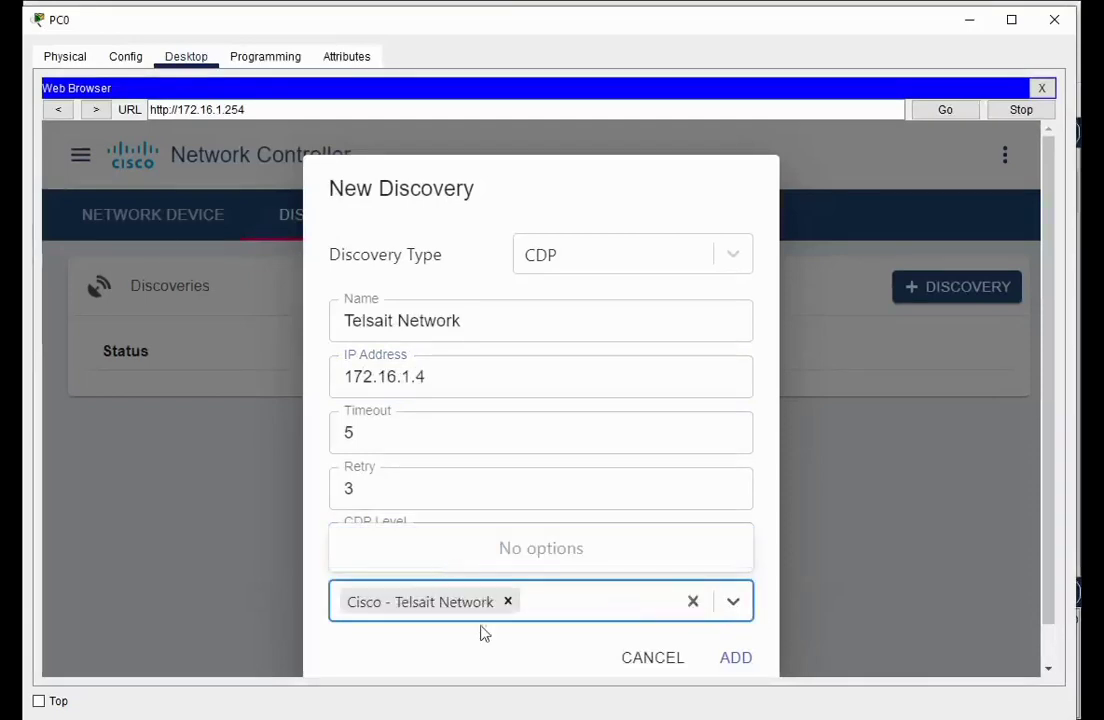
click(738, 660)
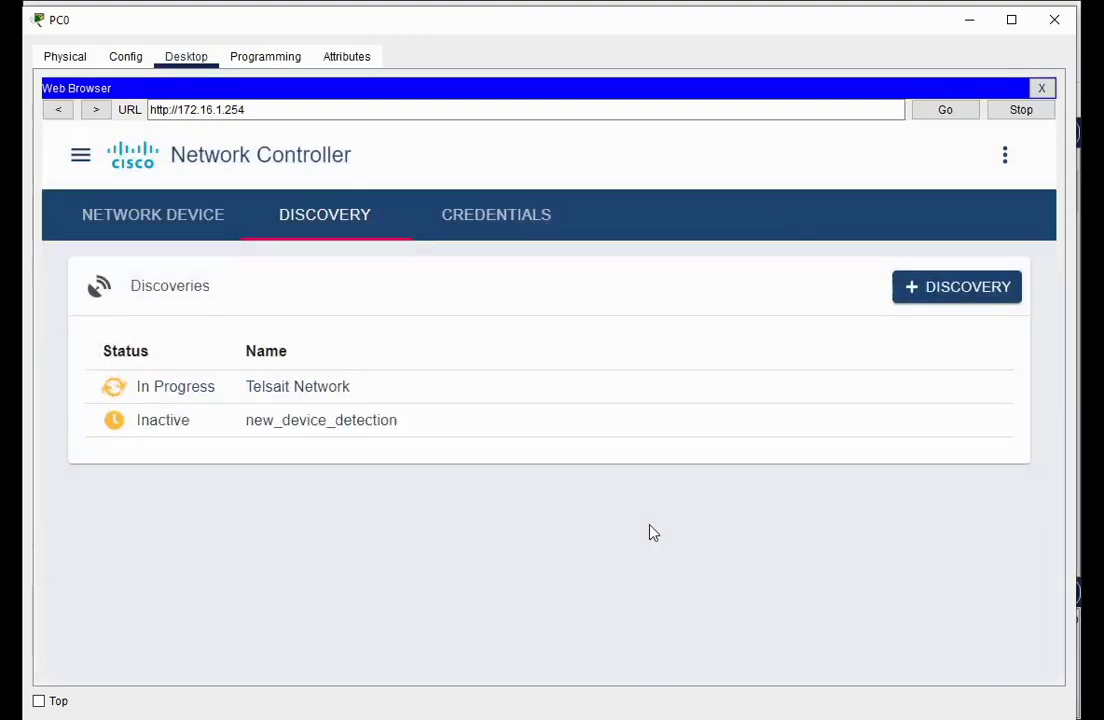
Open the Telsait Network discovery and scroll through its settings, credentials and discovered devices
click(308, 397)
scroll(604, 515, down, 3)
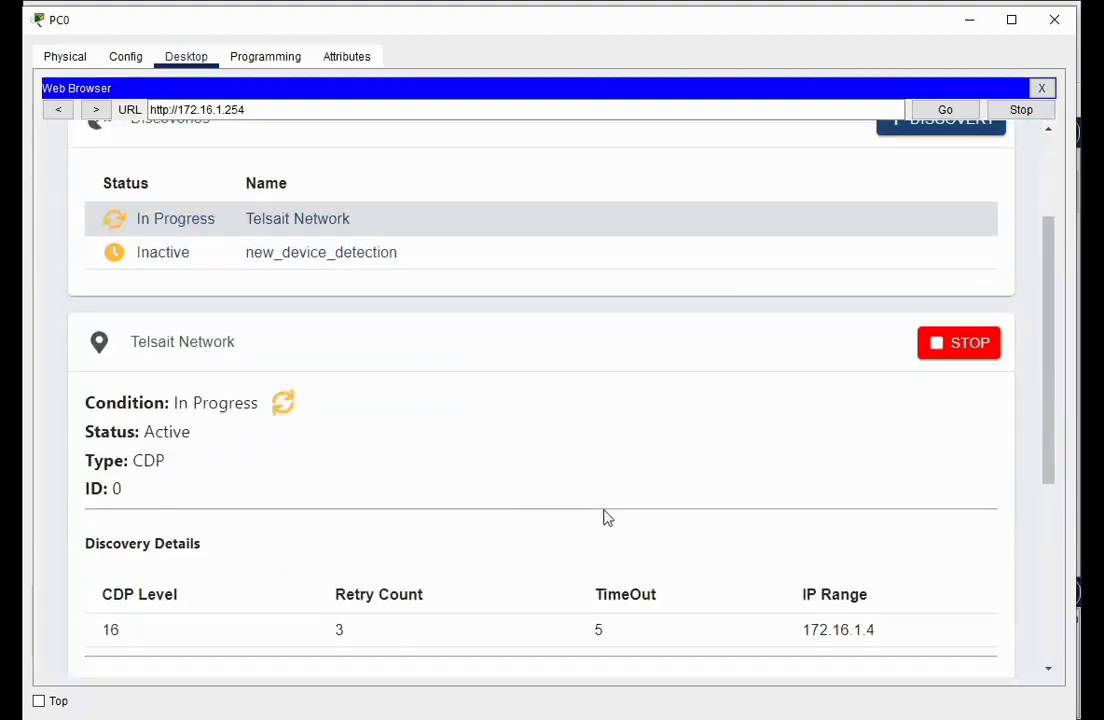
scroll(472, 458, down, 3)
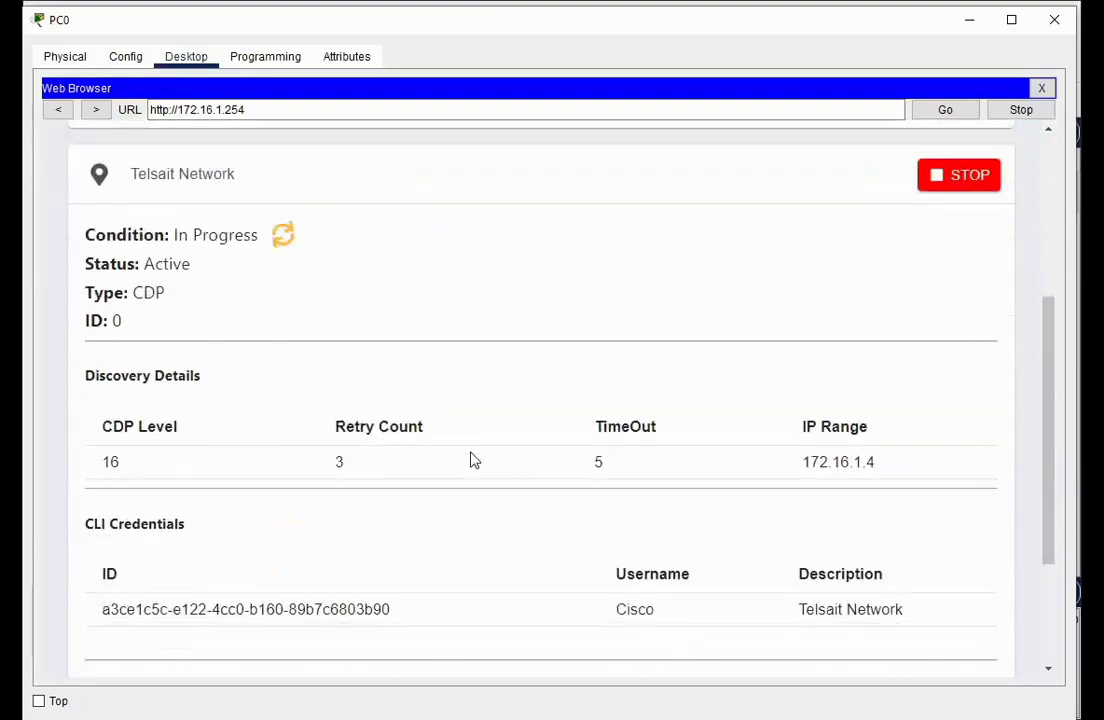
scroll(474, 459, down, 4)
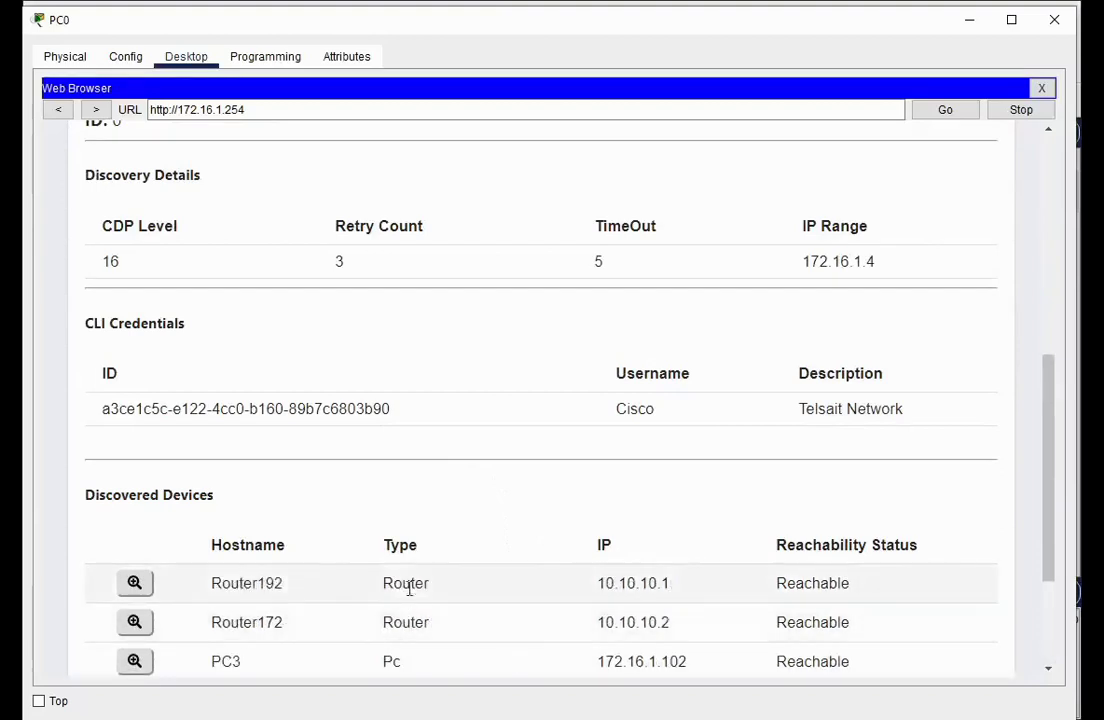
scroll(423, 598, down, 5)
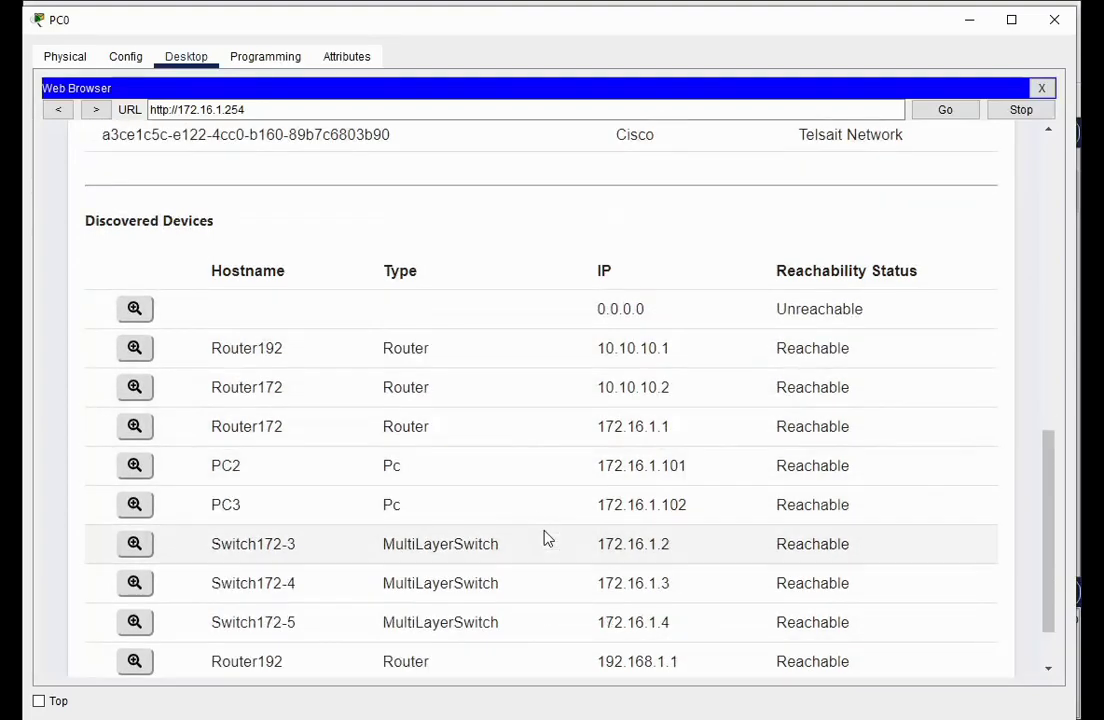
scroll(505, 505, down, 2)
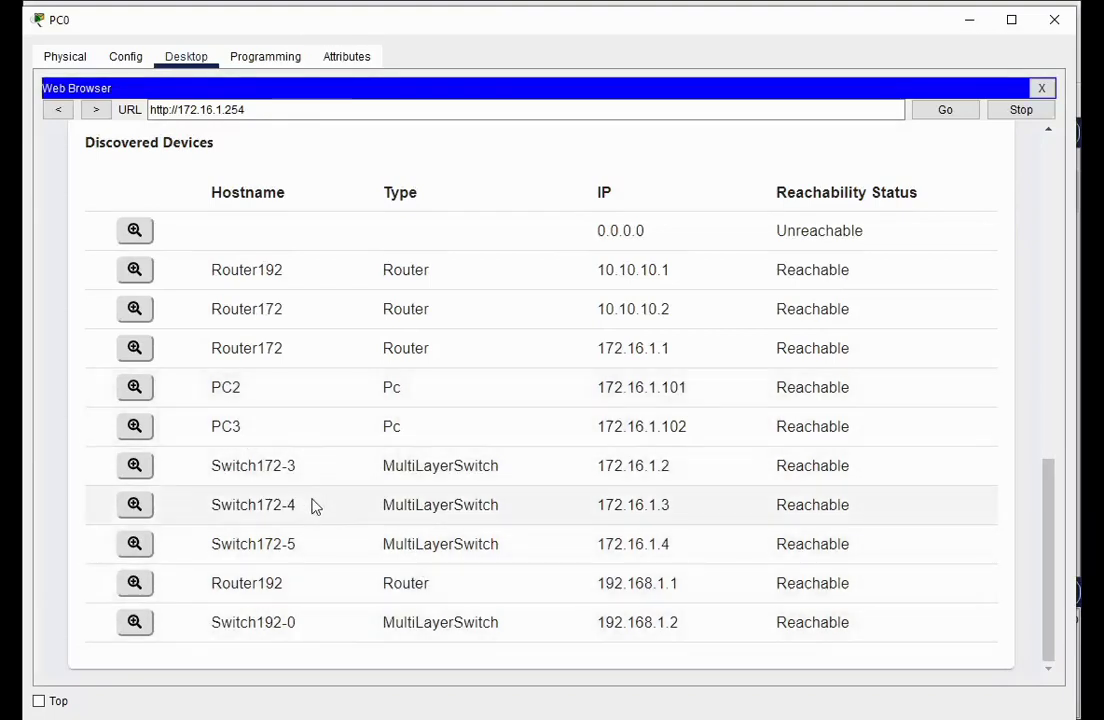
scroll(328, 513, up, 3)
scroll(328, 513, down, 3)
scroll(460, 483, up, 10)
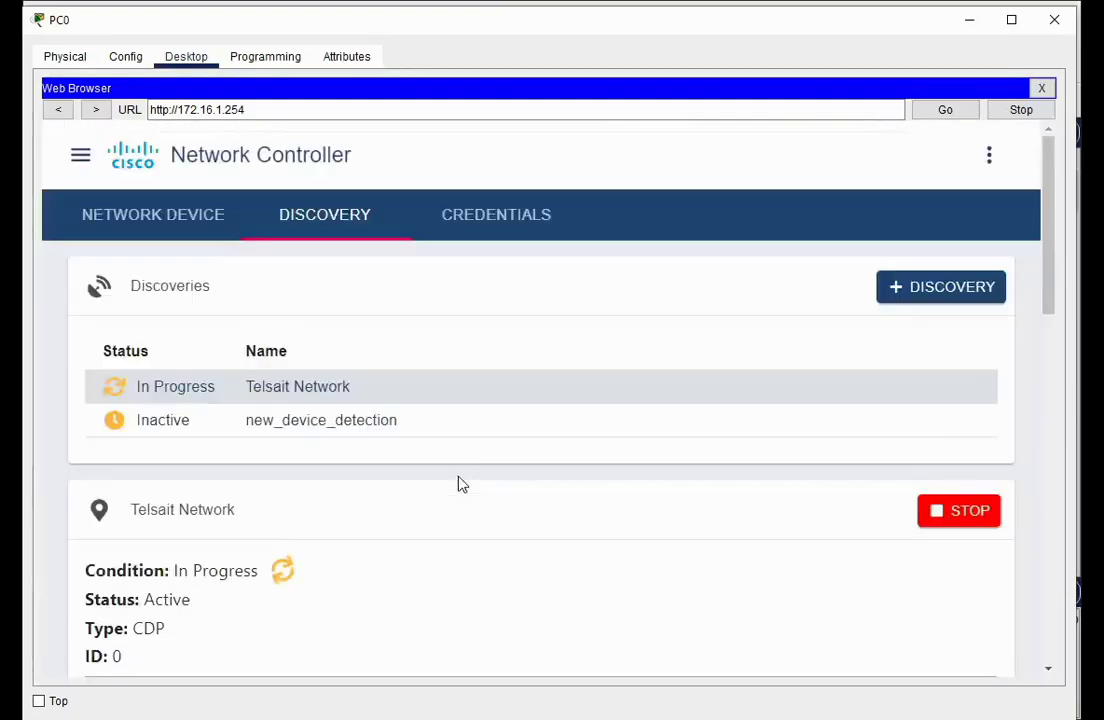
List the eight managed network devices, then open the navigation drawer
click(178, 220)
scroll(483, 389, down, 1)
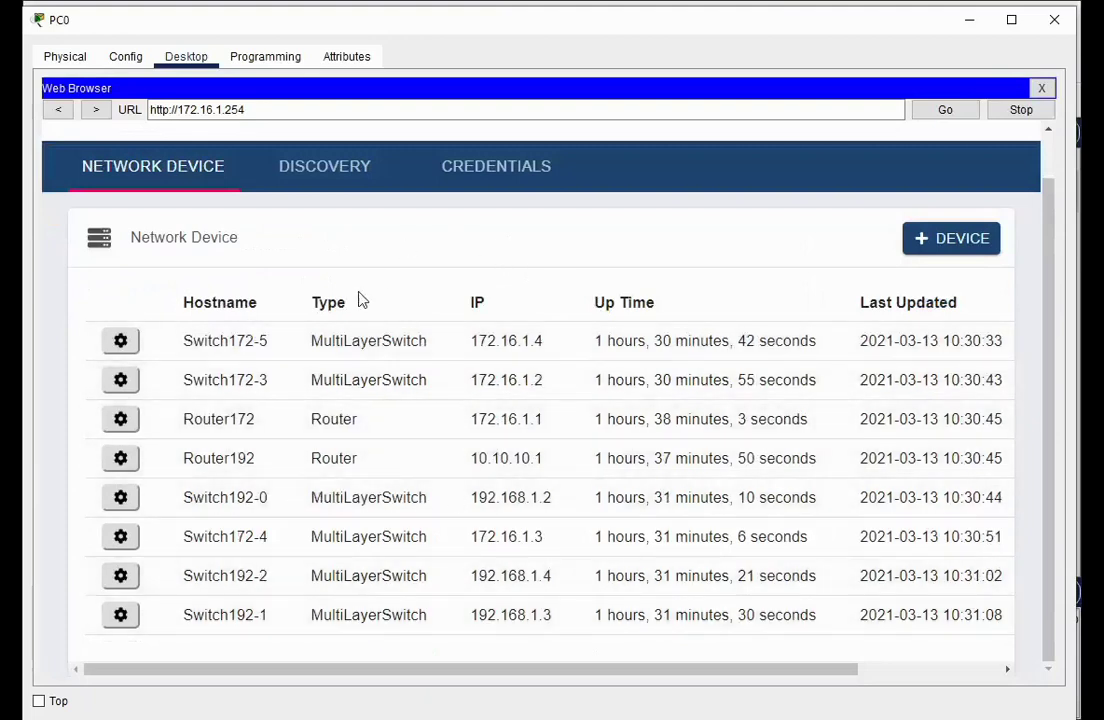
scroll(364, 301, up, 1)
click(80, 155)
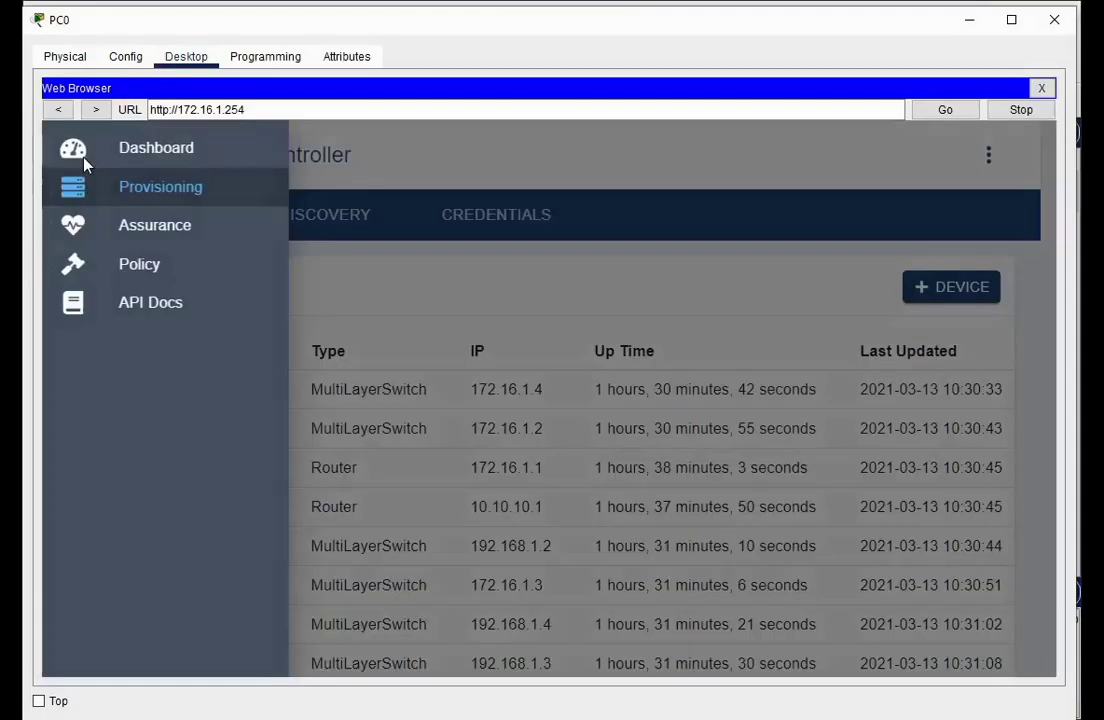
Review the dashboard's 5 hosts and 8 devices at 100% health, then open the device list
click(150, 158)
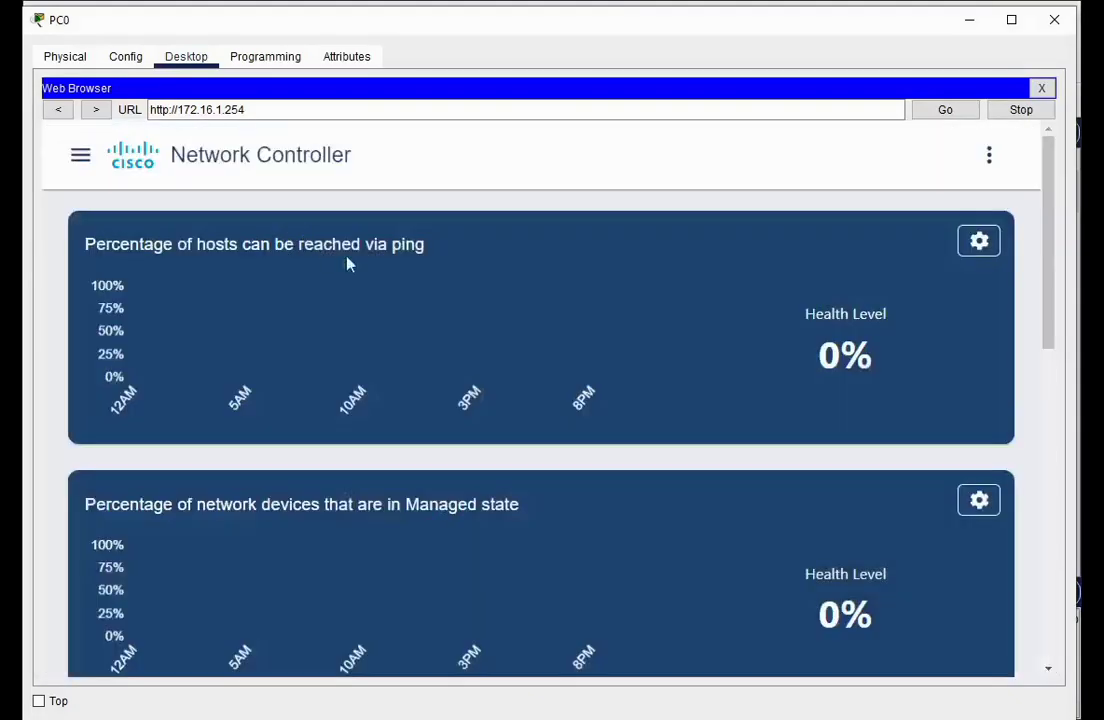
scroll(603, 436, down, 2)
scroll(515, 402, up, 1)
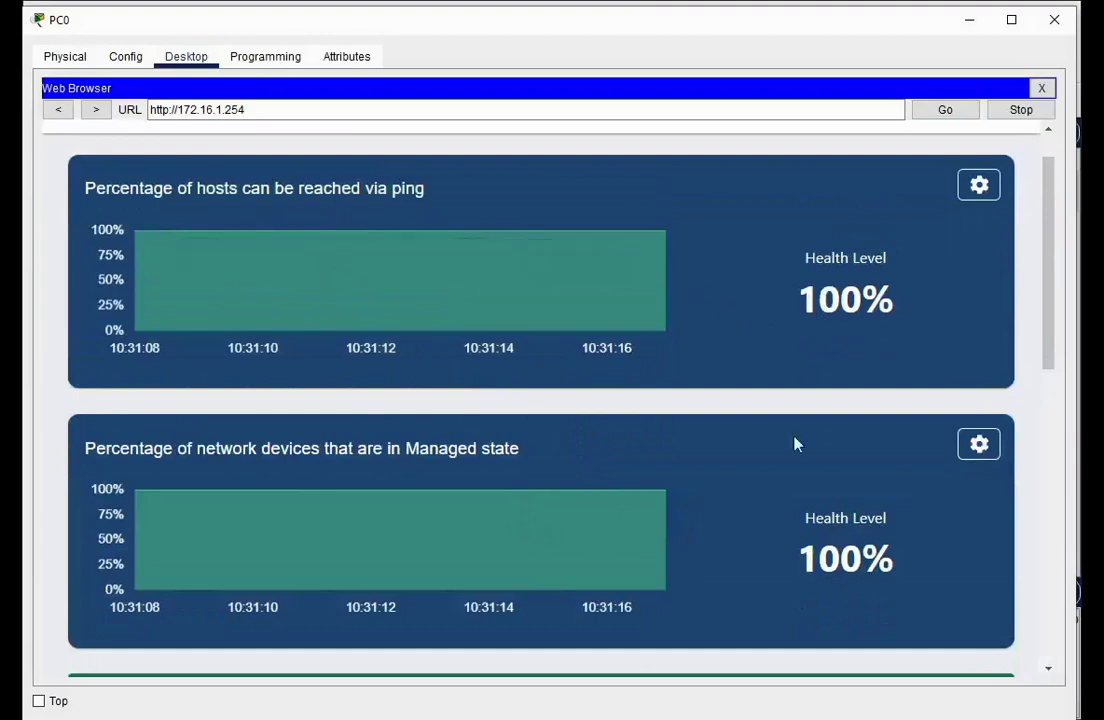
scroll(792, 464, down, 10)
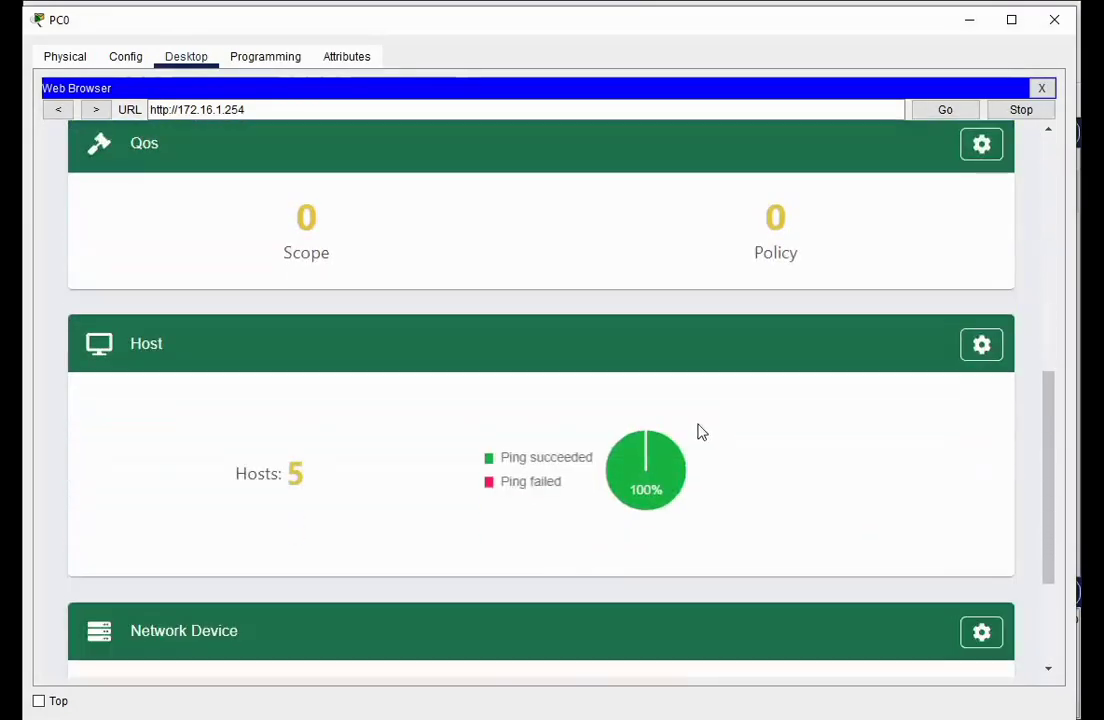
scroll(700, 432, down, 4)
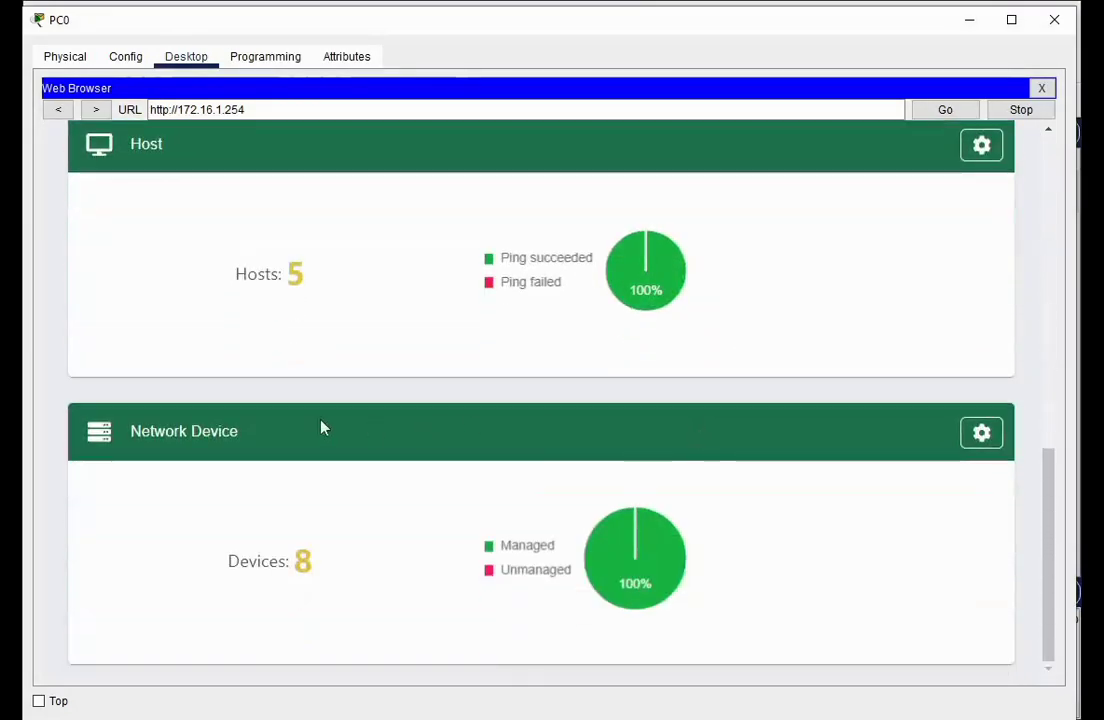
click(968, 440)
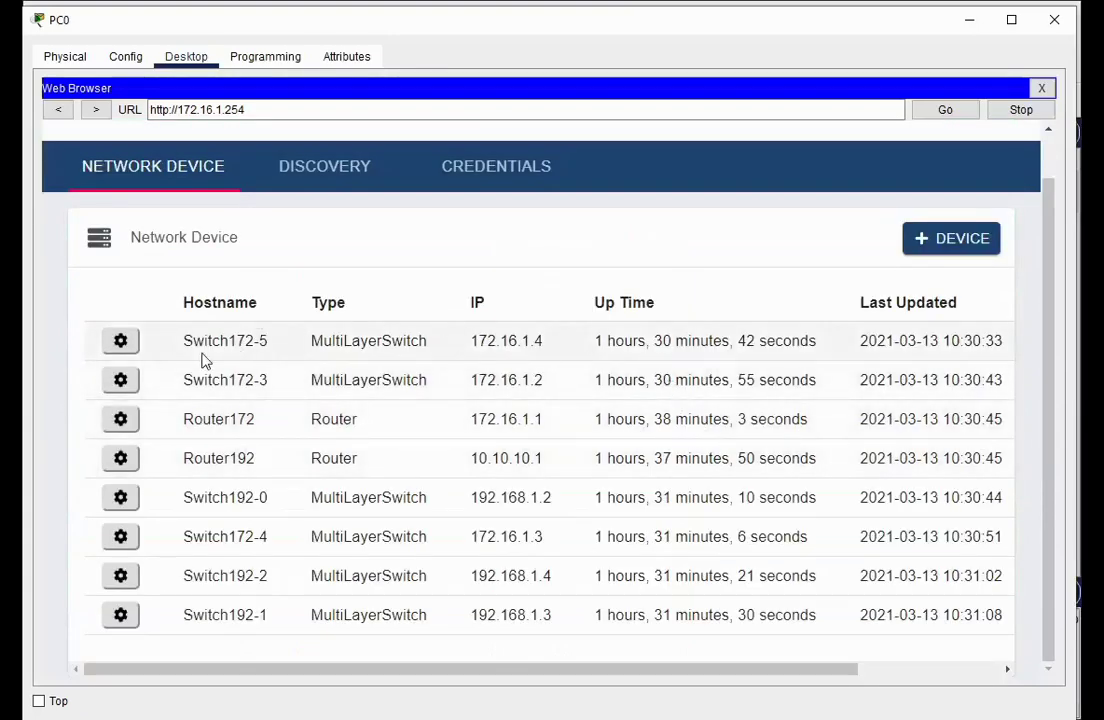
Inspect Switch172-5's device details, then cancel back to the eight-device list
click(122, 342)
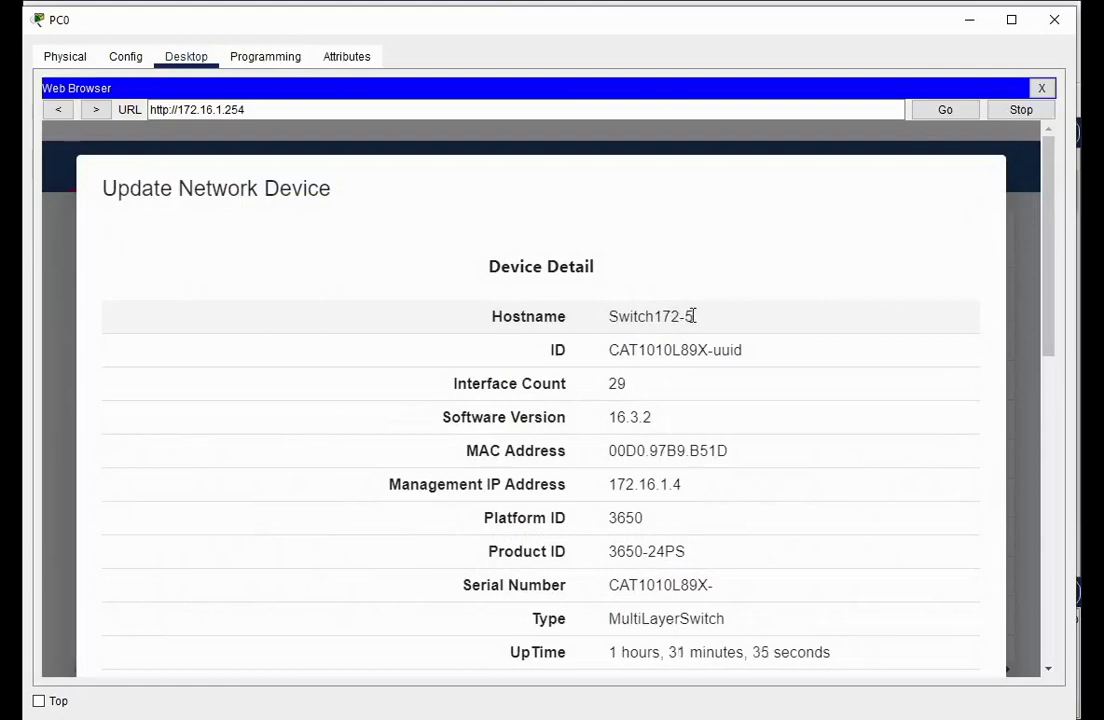
scroll(636, 400, down, 5)
scroll(562, 391, up, 4)
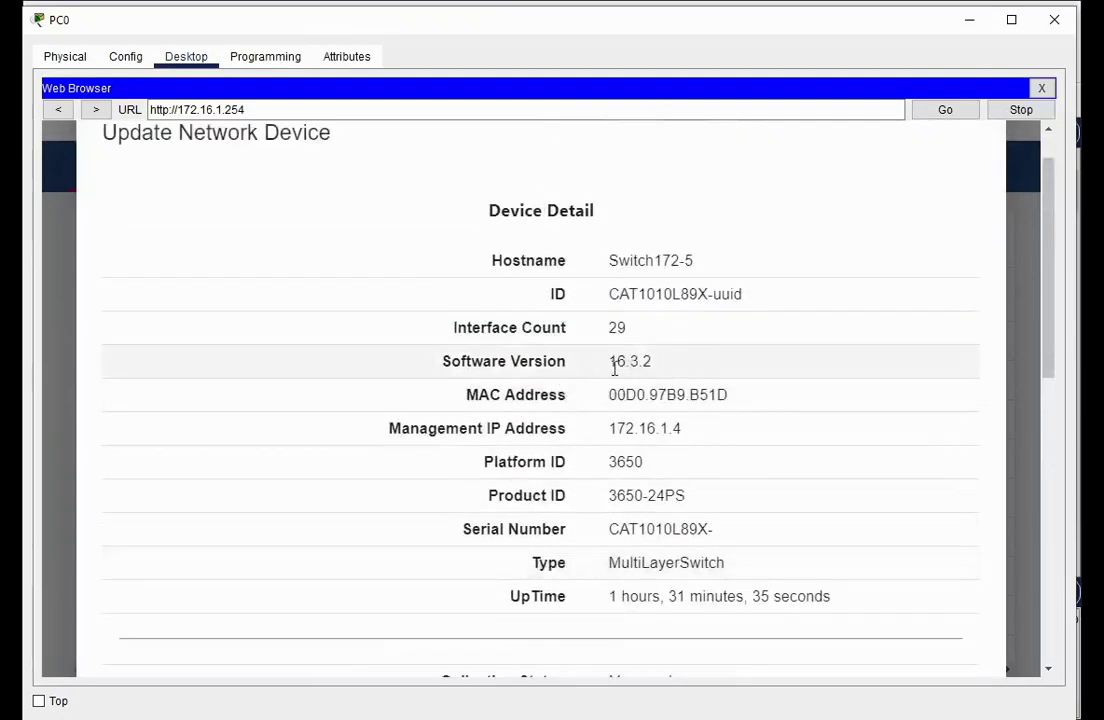
scroll(557, 414, down, 2)
scroll(558, 414, up, 1)
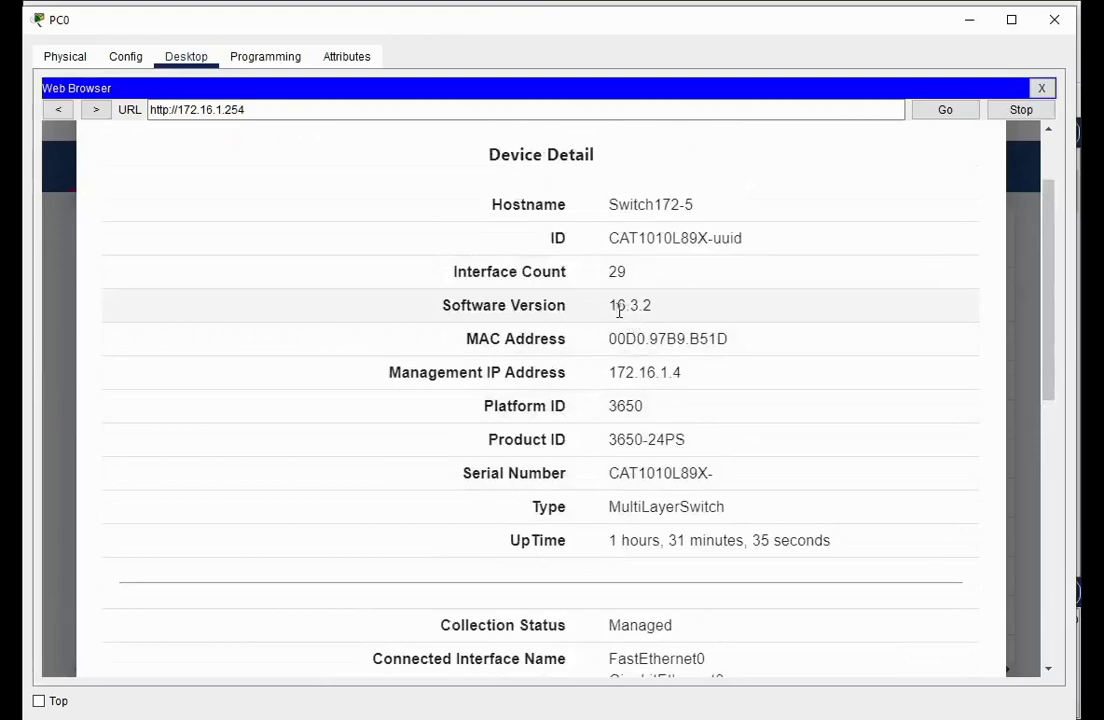
scroll(545, 502, down, 9)
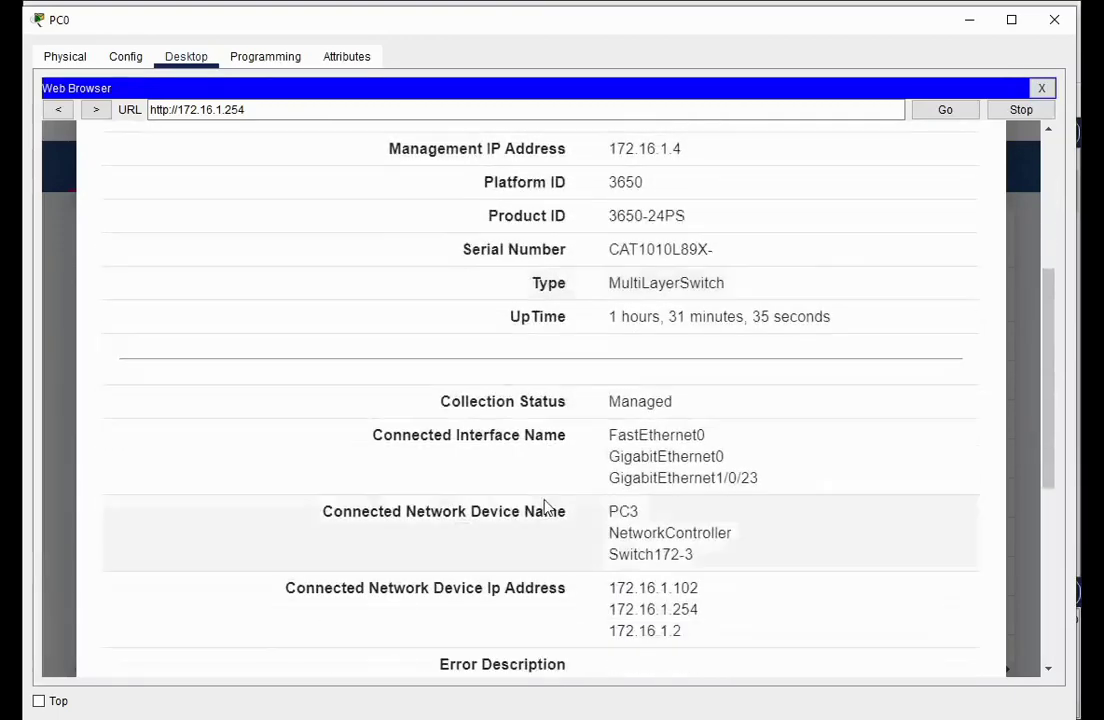
scroll(545, 500, down, 2)
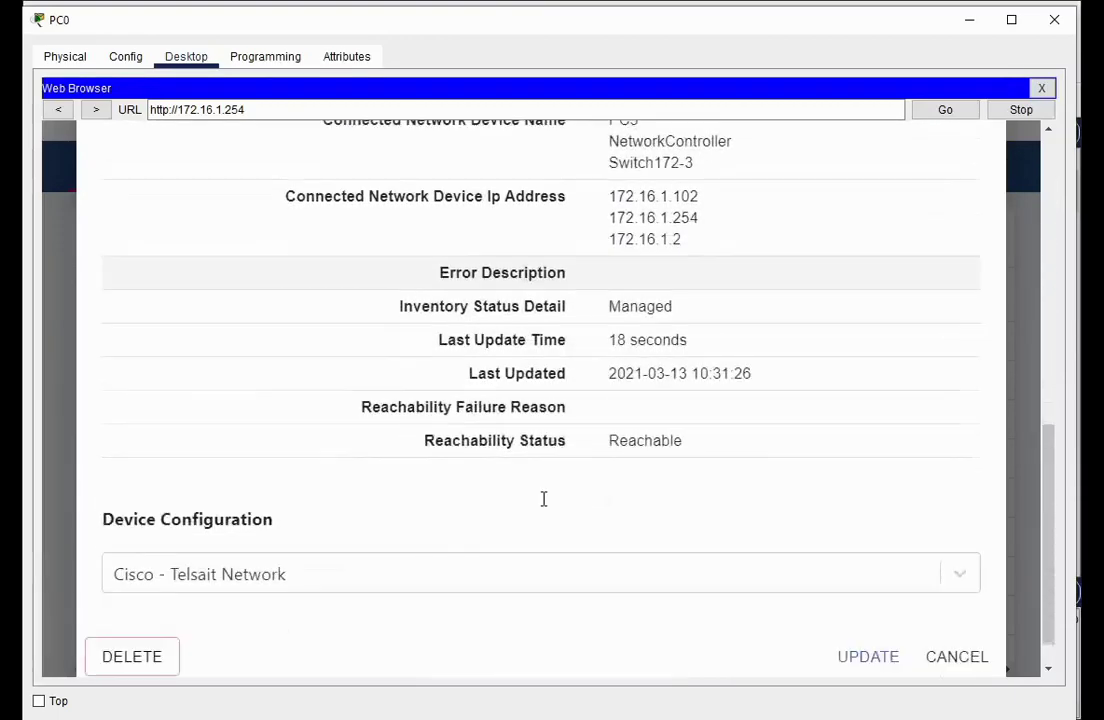
scroll(545, 503, up, 8)
scroll(567, 517, down, 9)
scroll(700, 530, up, 6)
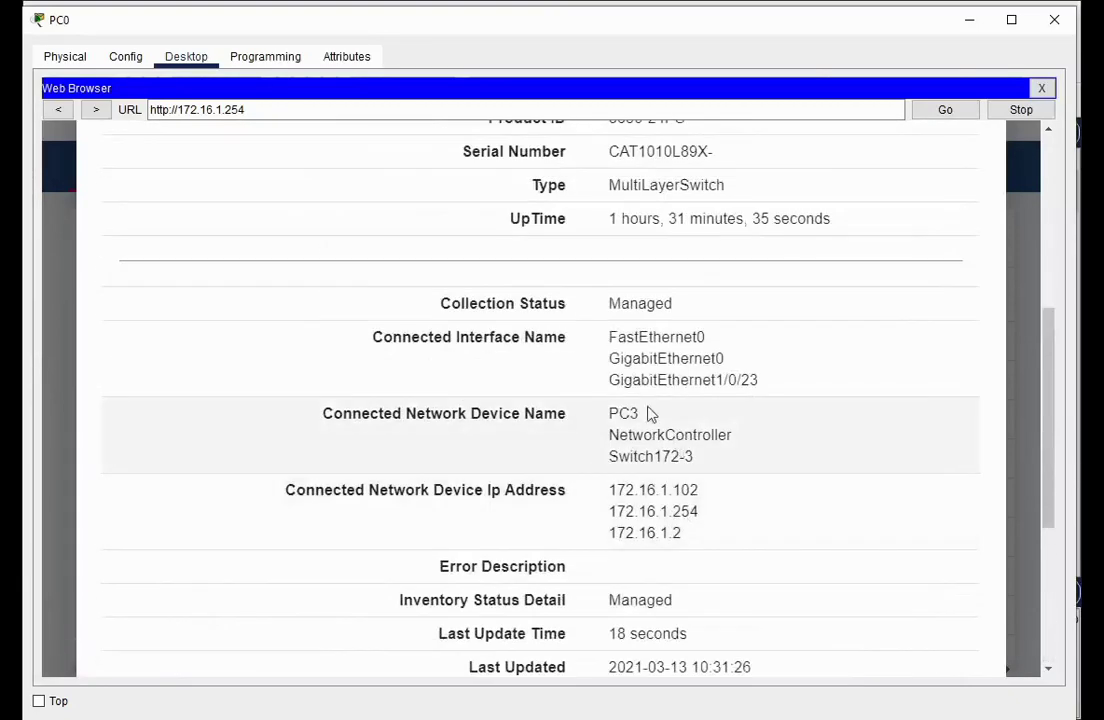
scroll(660, 398, up, 6)
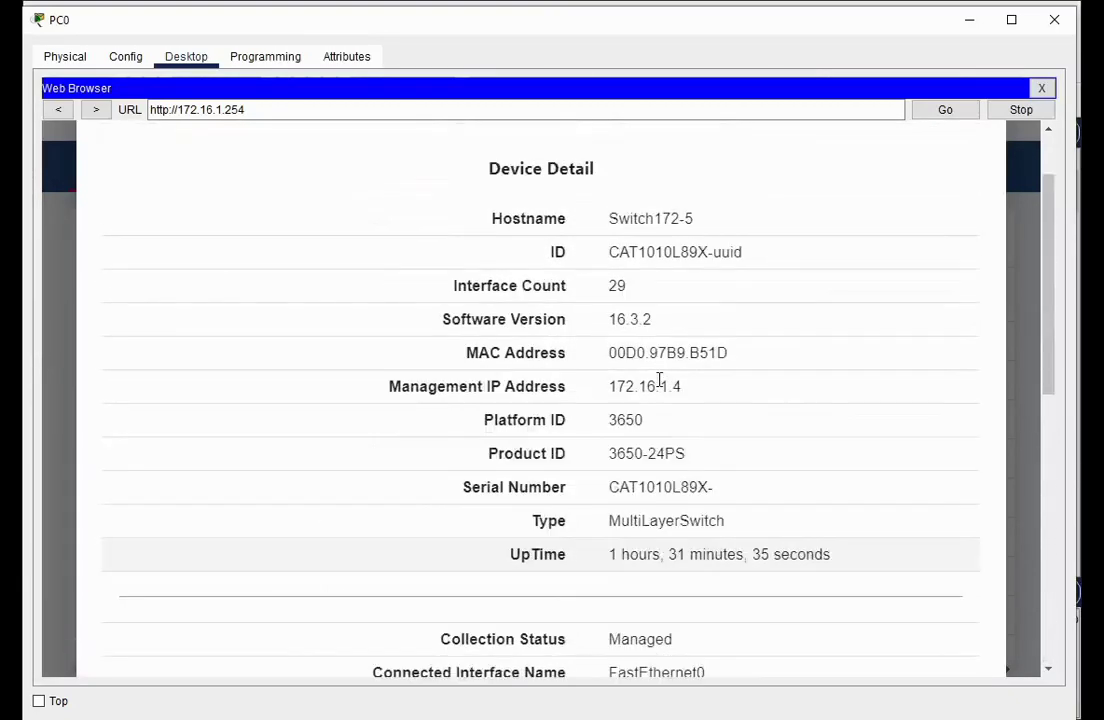
scroll(660, 398, down, 6)
scroll(660, 398, down, 3)
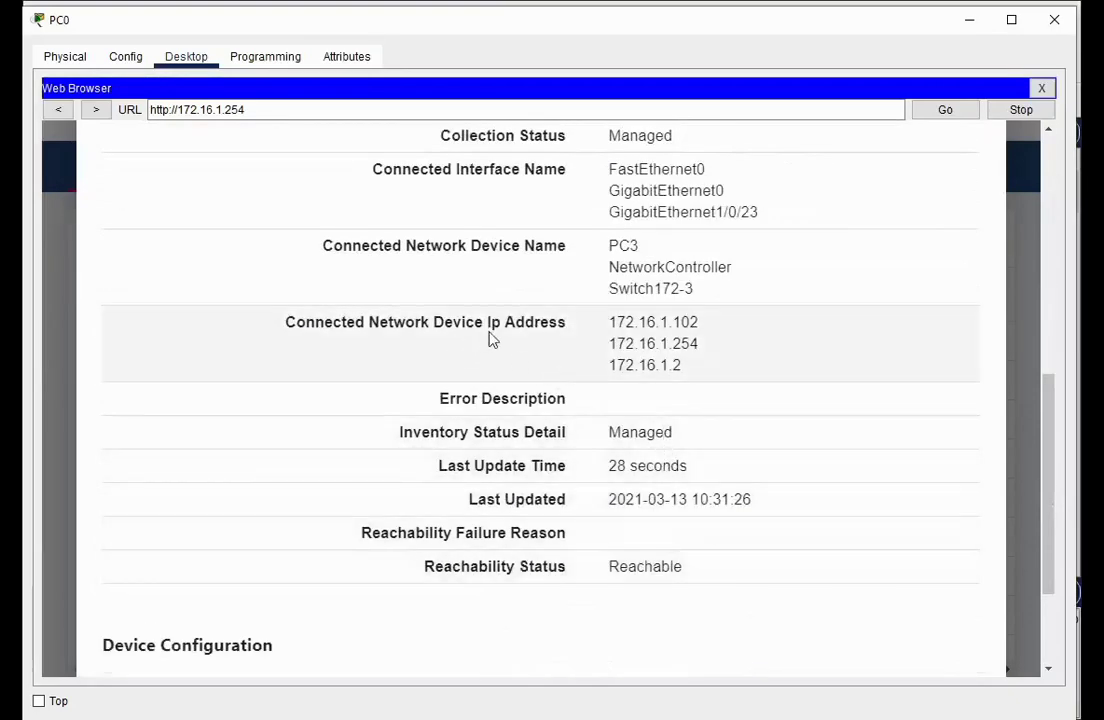
scroll(631, 500, down, 3)
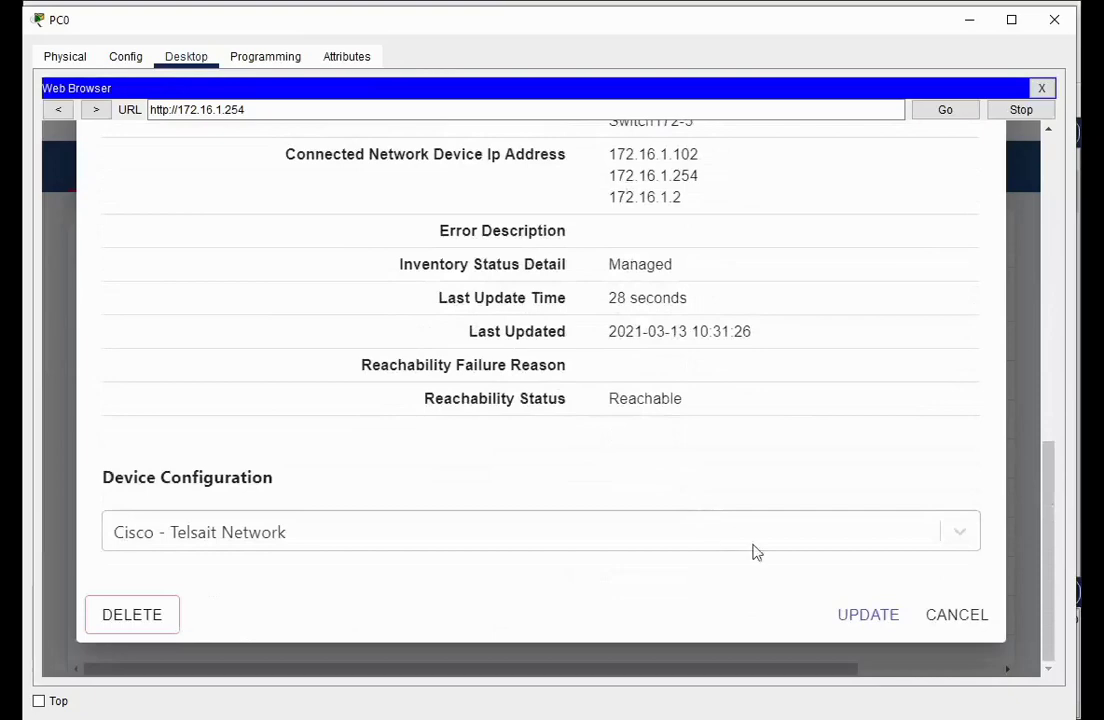
click(961, 620)
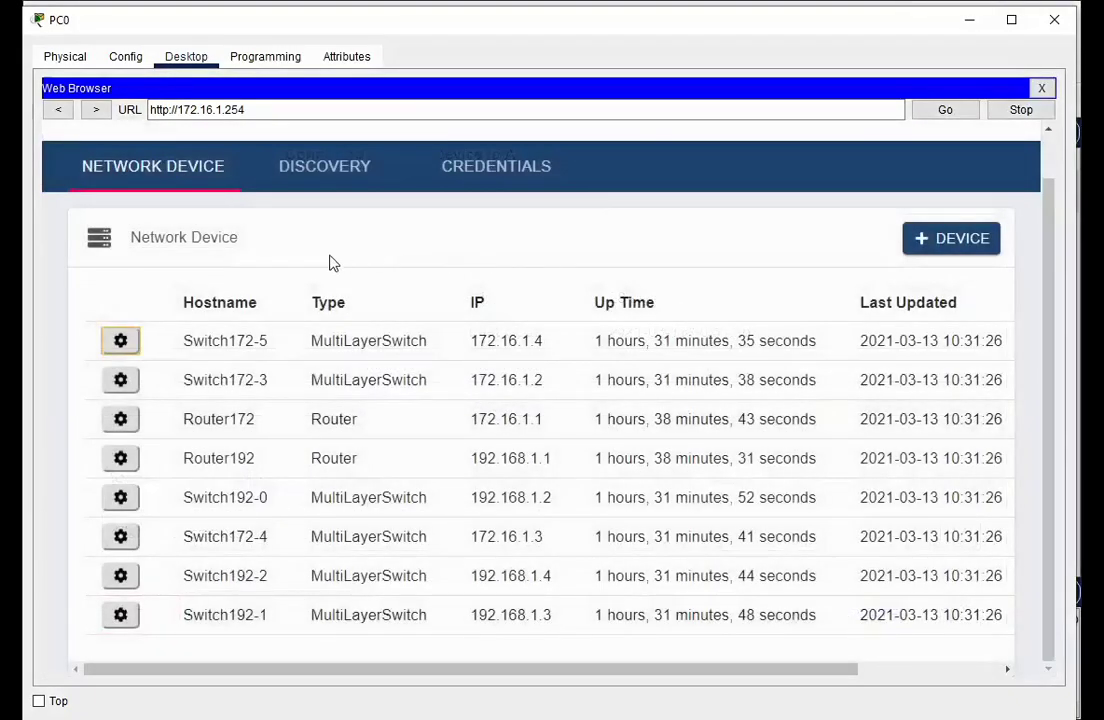
Show the Assurance topology map of Router192 and Router172 with their switches
scroll(330, 261, up, 2)
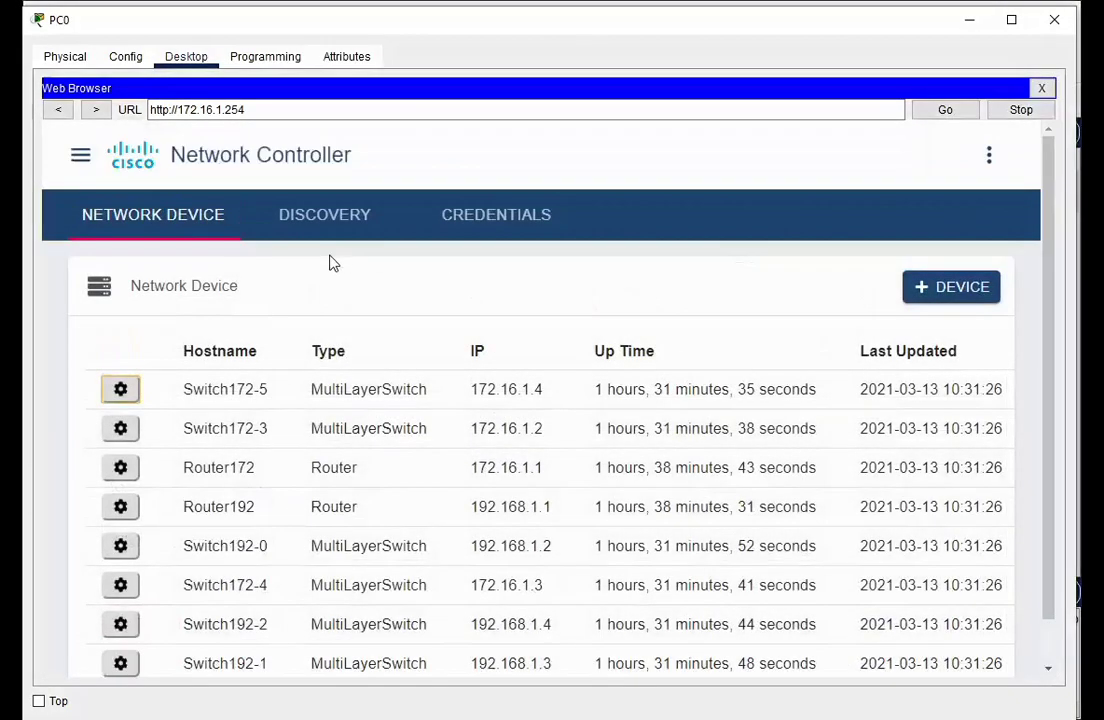
click(80, 158)
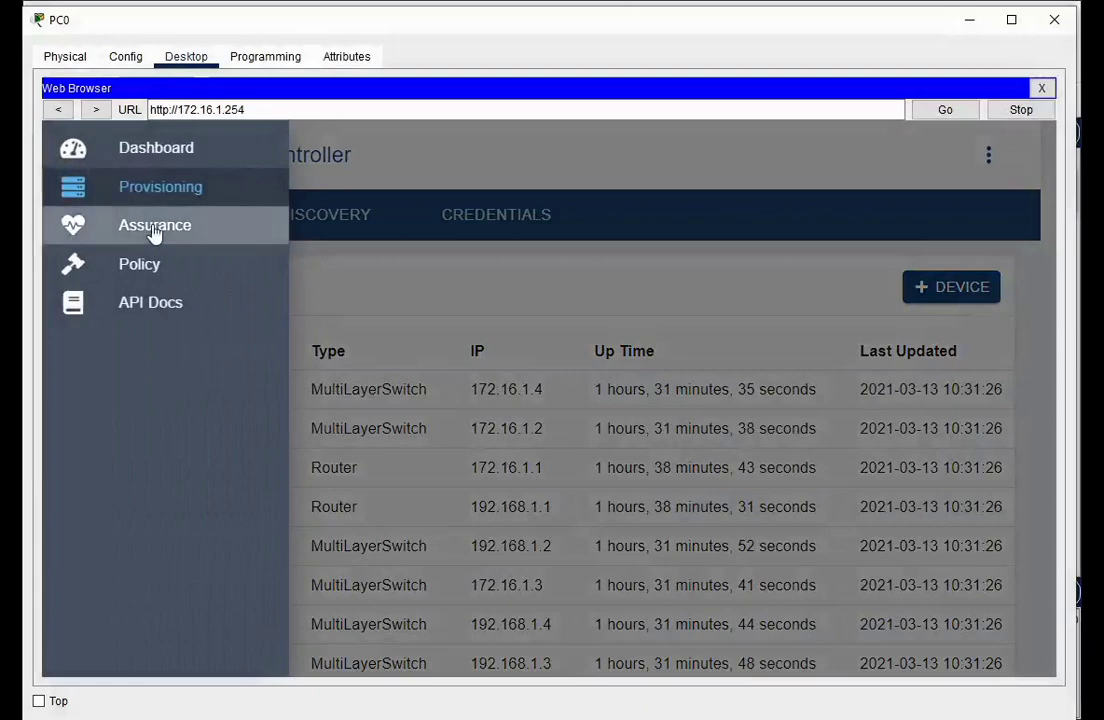
click(153, 230)
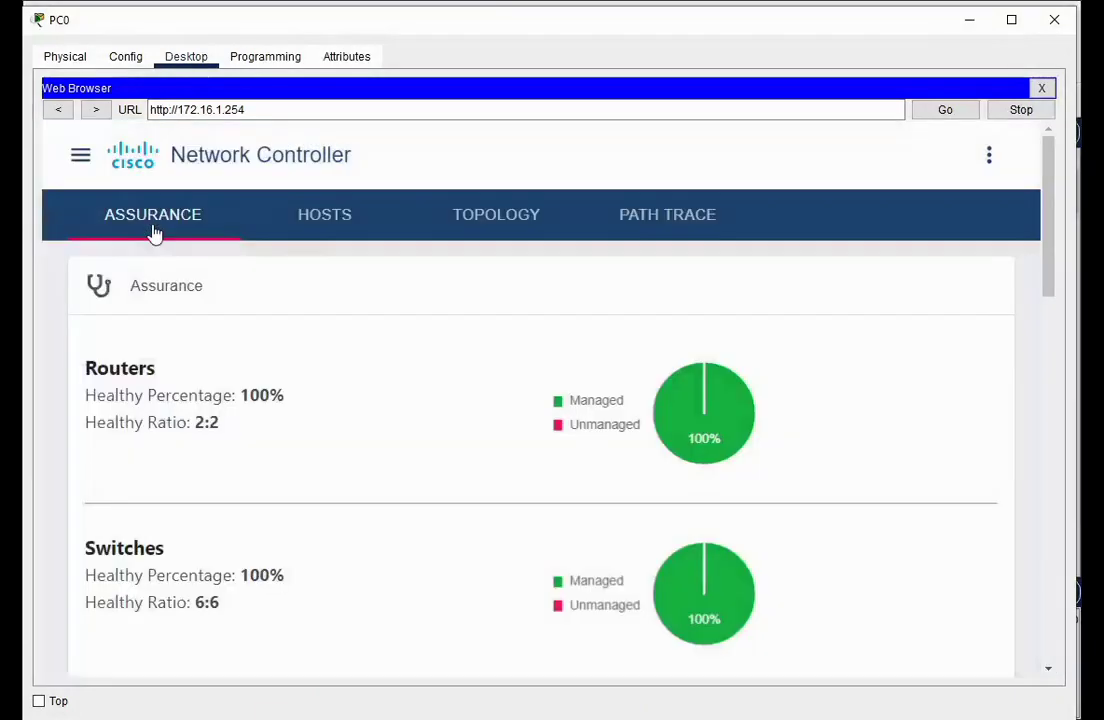
click(494, 224)
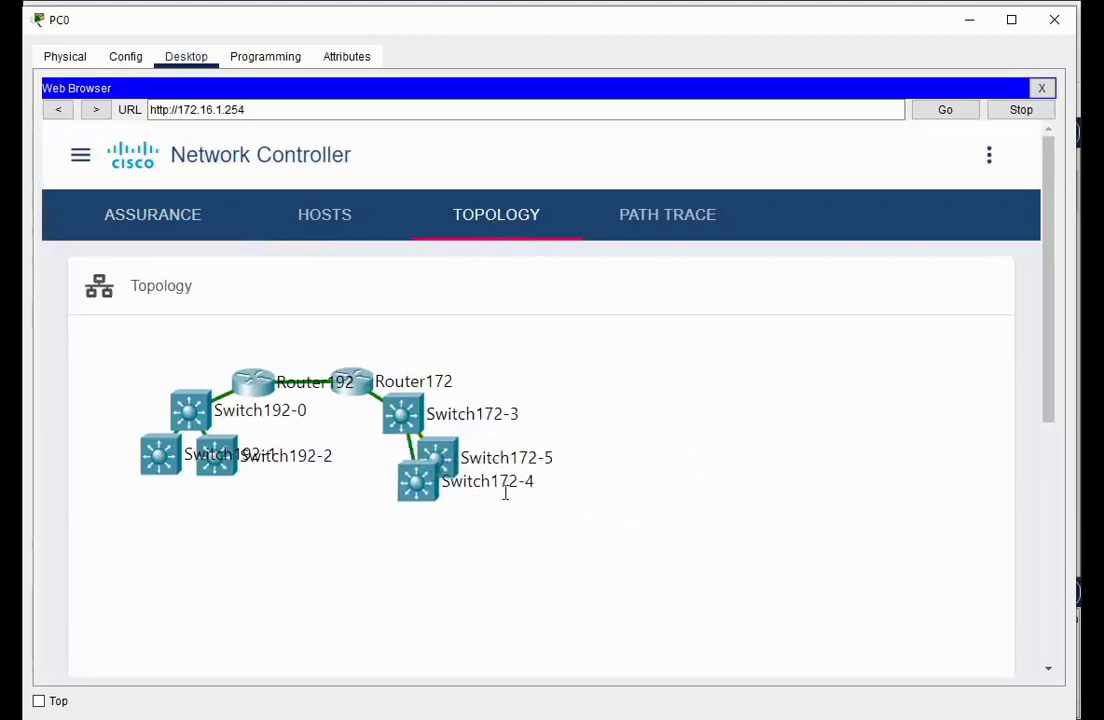
Spread Switch172-5, Switch172-4, Switch172-3 and Router172 apart on the 172 side of the map
drag(437, 458, 611, 555)
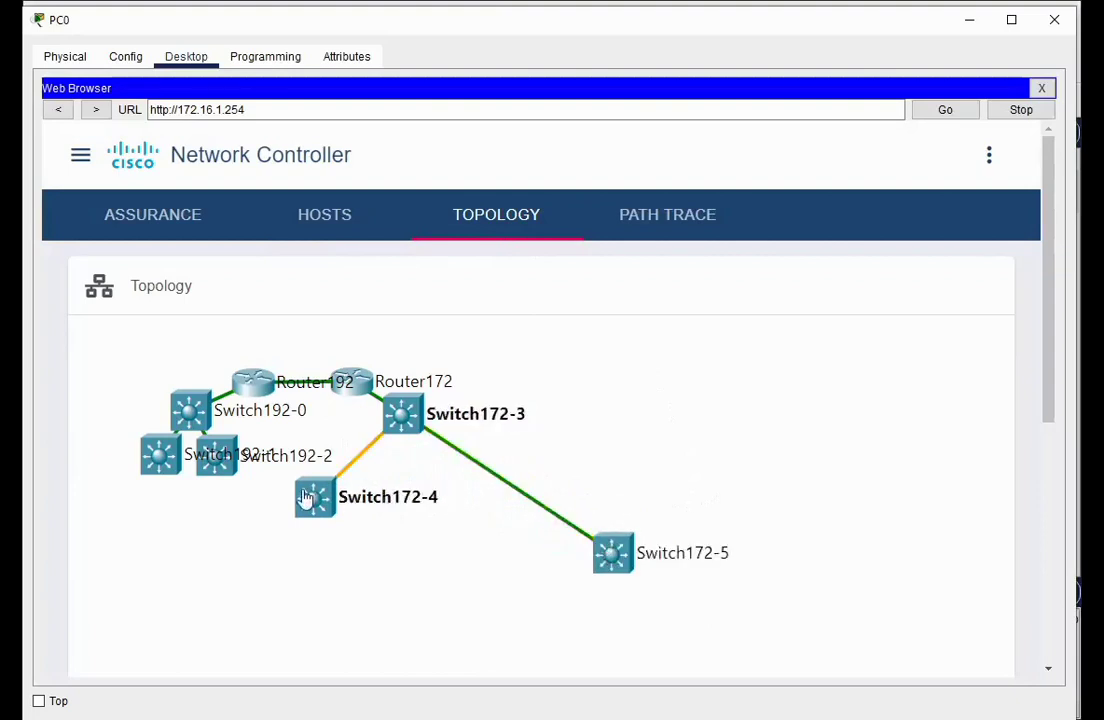
drag(312, 496, 421, 553)
drag(403, 410, 505, 413)
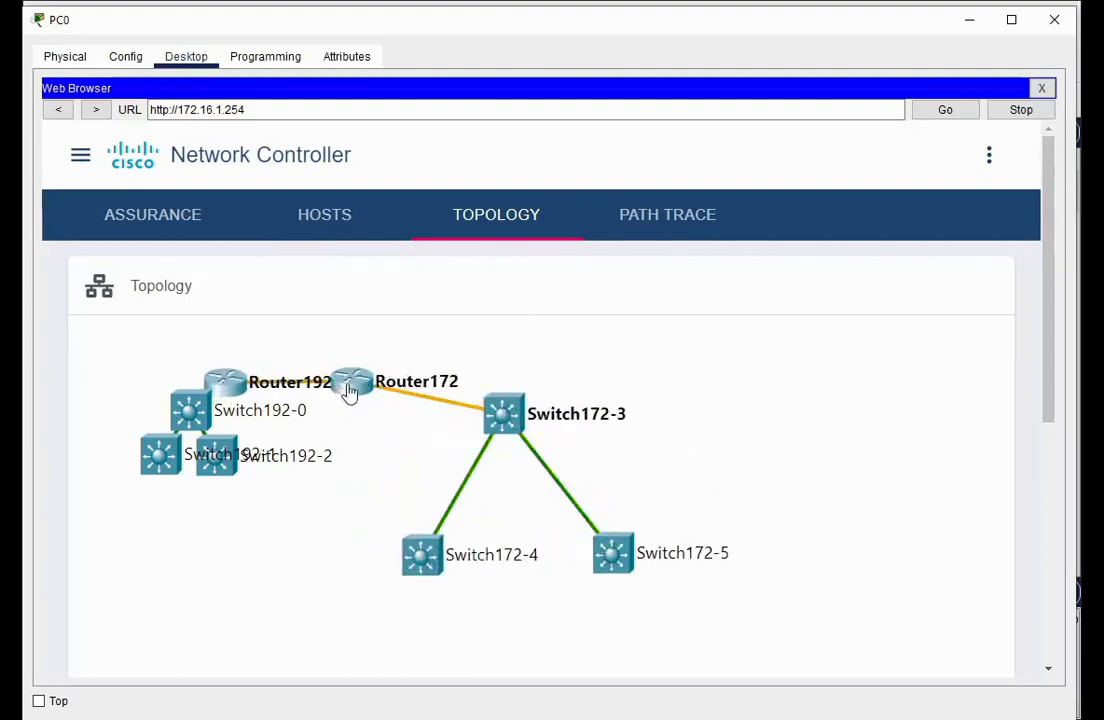
drag(354, 386, 408, 380)
Lay out Router192, Switch192-1 and Switch192-2 as a tree beneath Switch192-0
drag(240, 385, 291, 385)
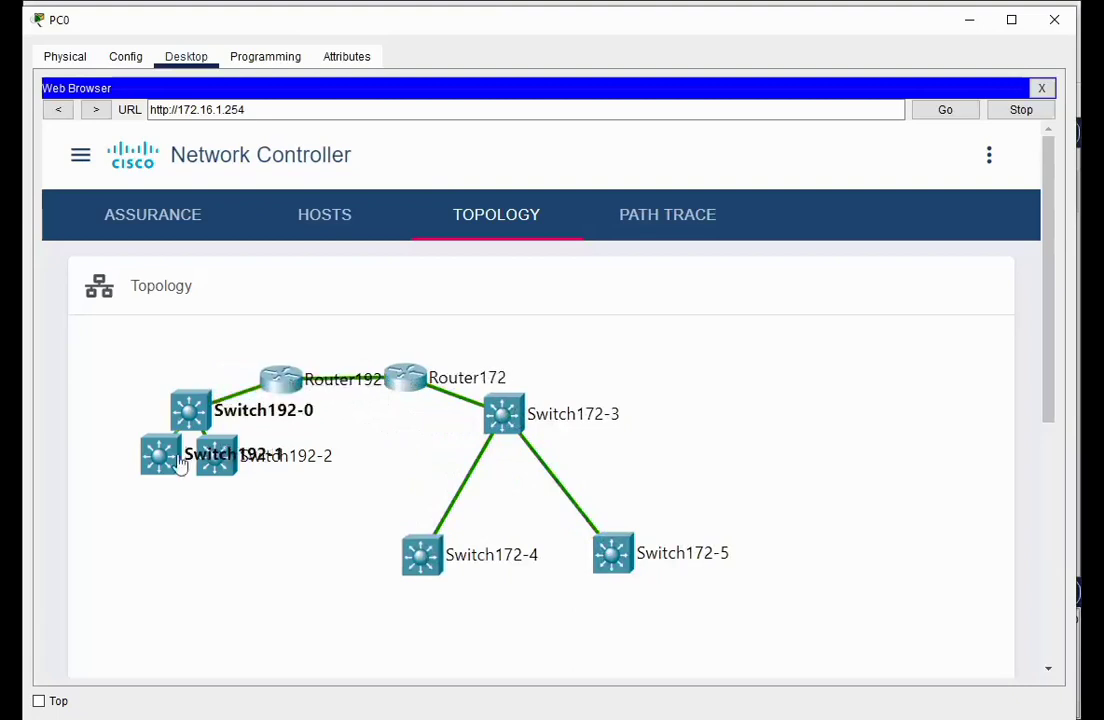
drag(165, 468, 120, 547)
drag(218, 476, 241, 602)
drag(129, 516, 117, 542)
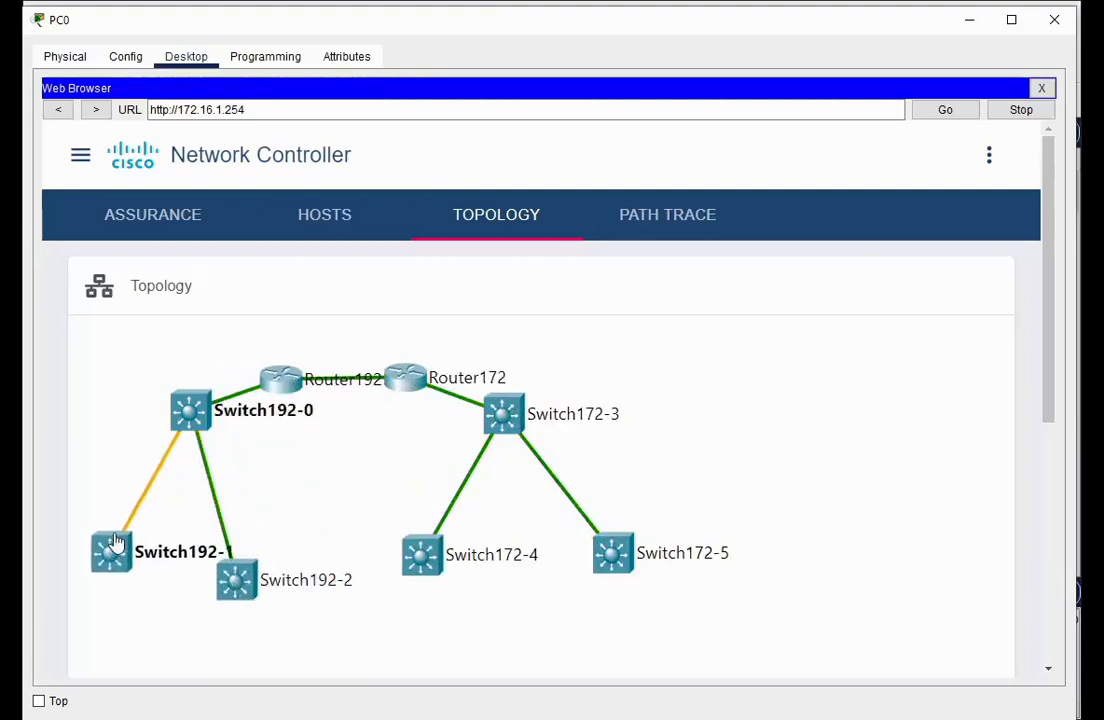
mouse_move(116, 542)
mouse_down()
mouse_move(106, 564)
mouse_move(126, 552)
mouse_up()
drag(265, 582, 279, 562)
drag(190, 410, 177, 441)
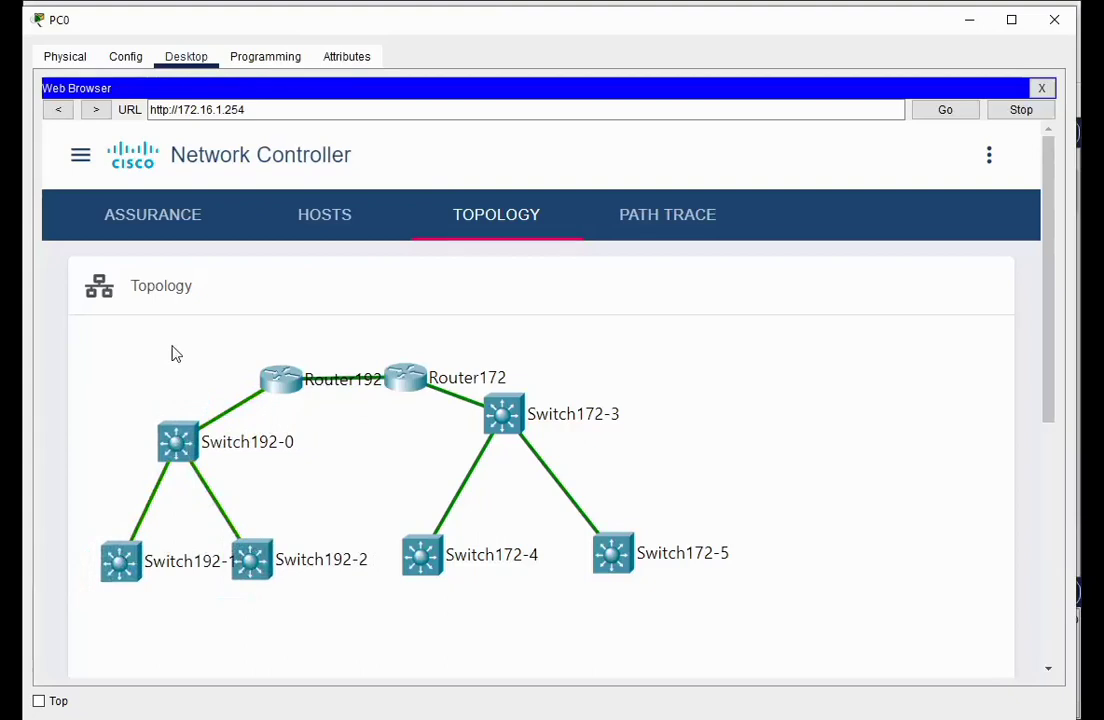
Show the controller's host list and scroll across its columns
click(336, 214)
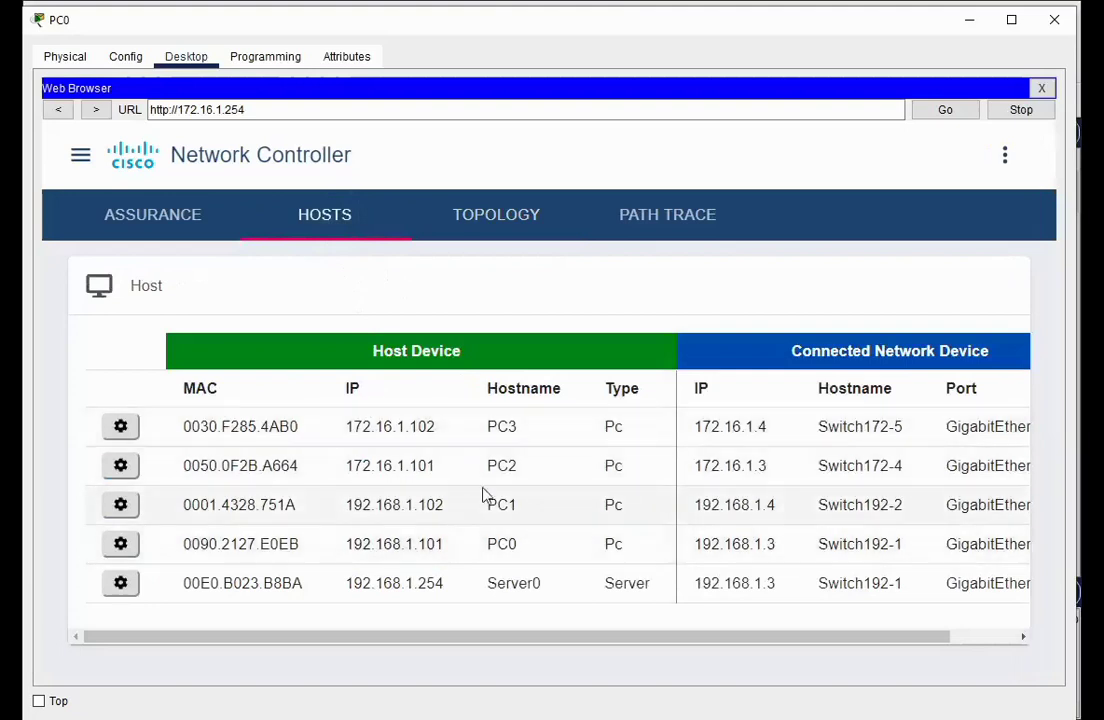
drag(763, 638, 892, 646)
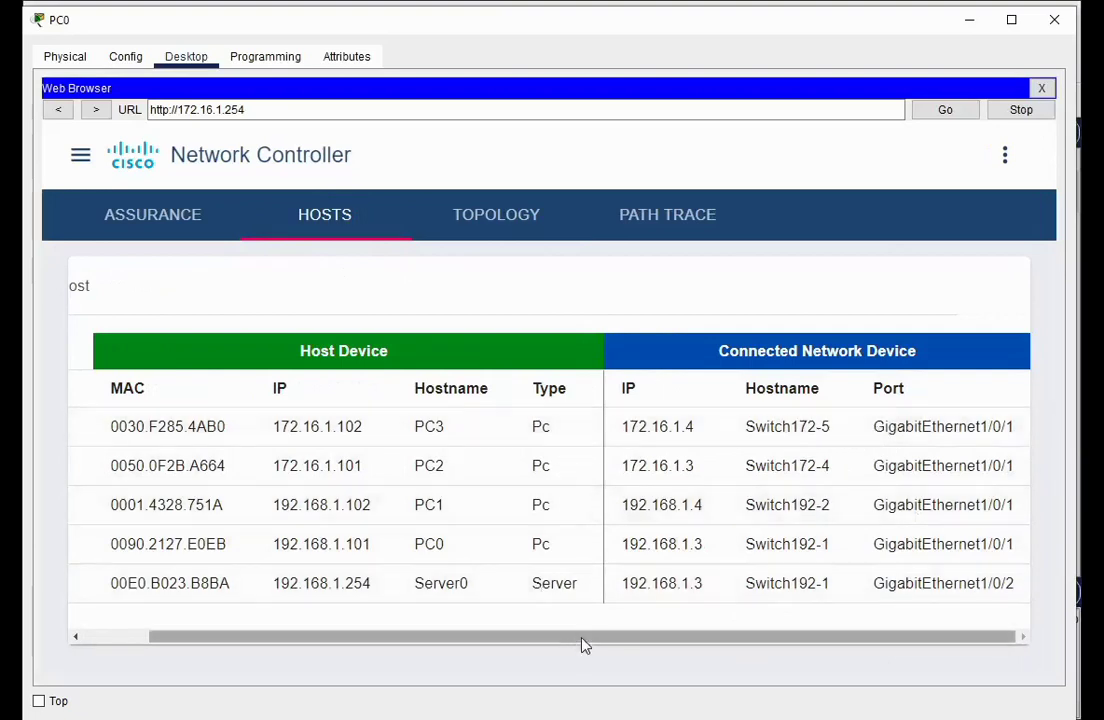
drag(584, 637, 377, 651)
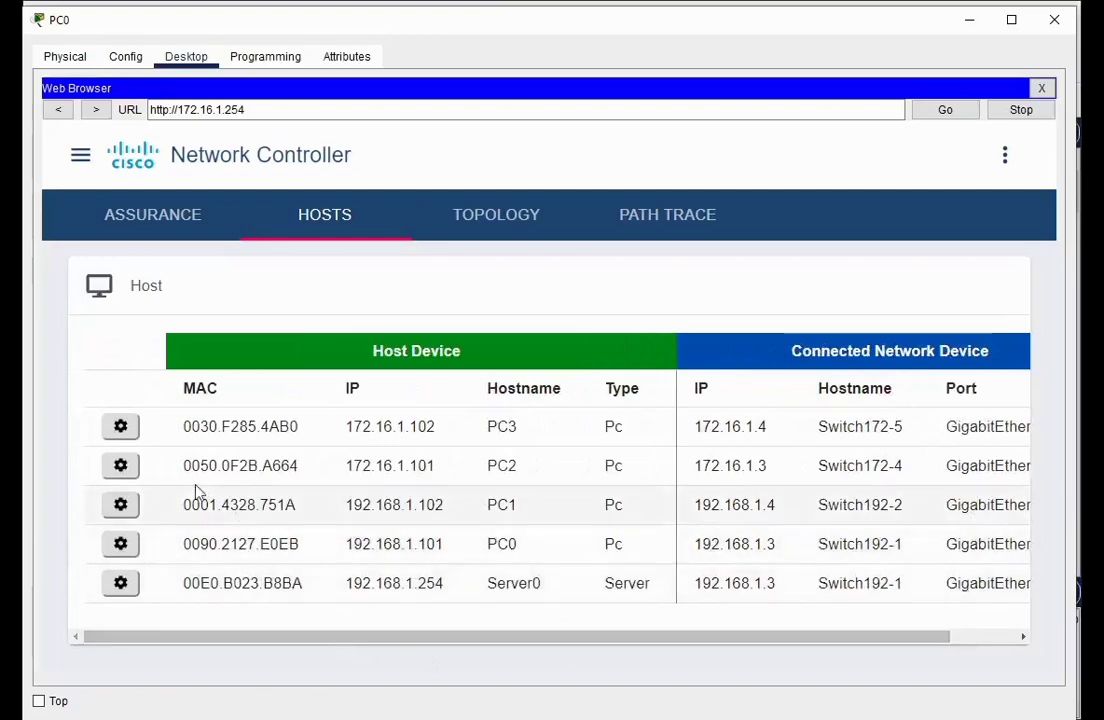
View PC3's host details, close them, and return to the Assurance health overview
click(121, 427)
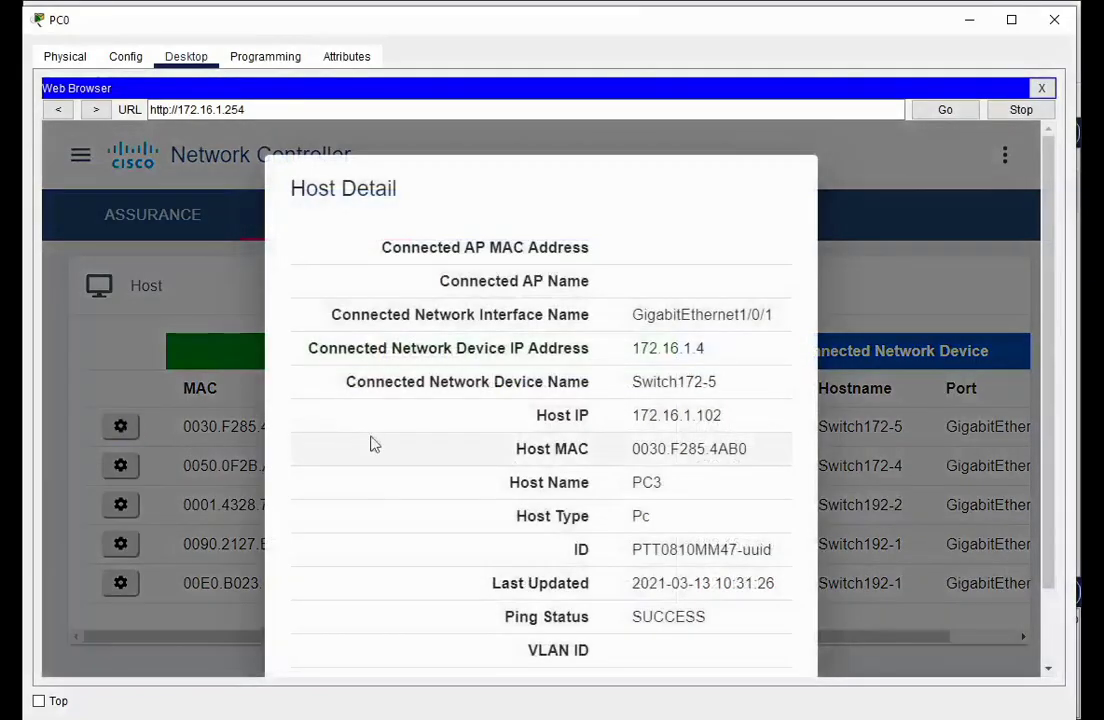
scroll(474, 444, down, 1)
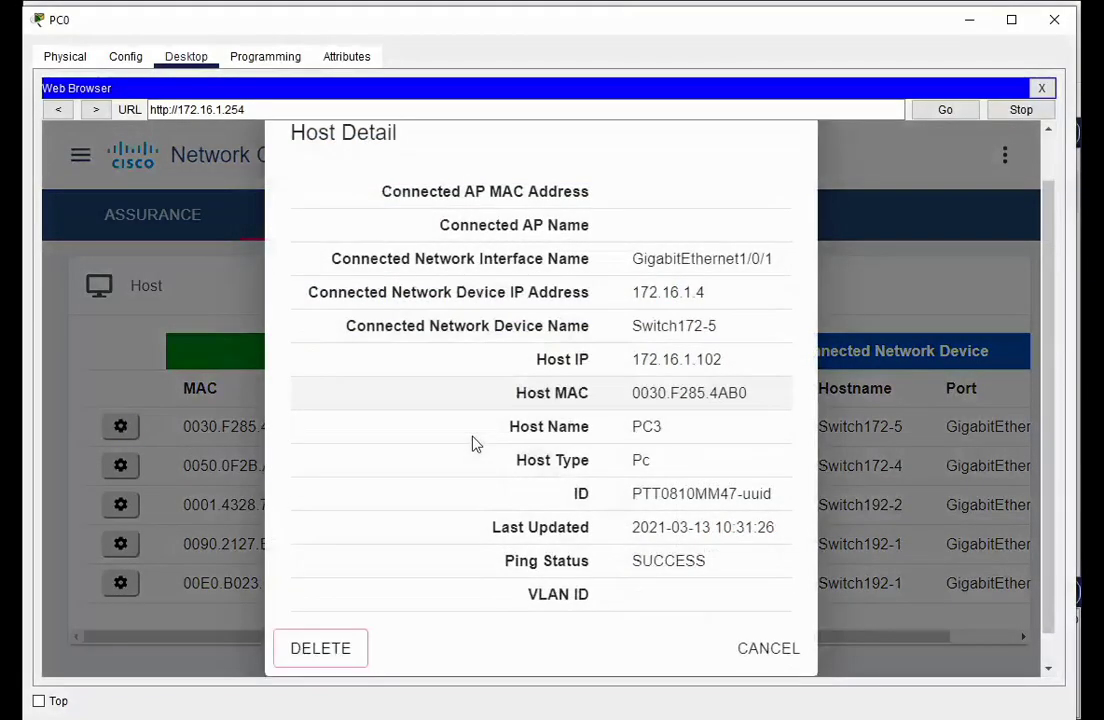
click(769, 625)
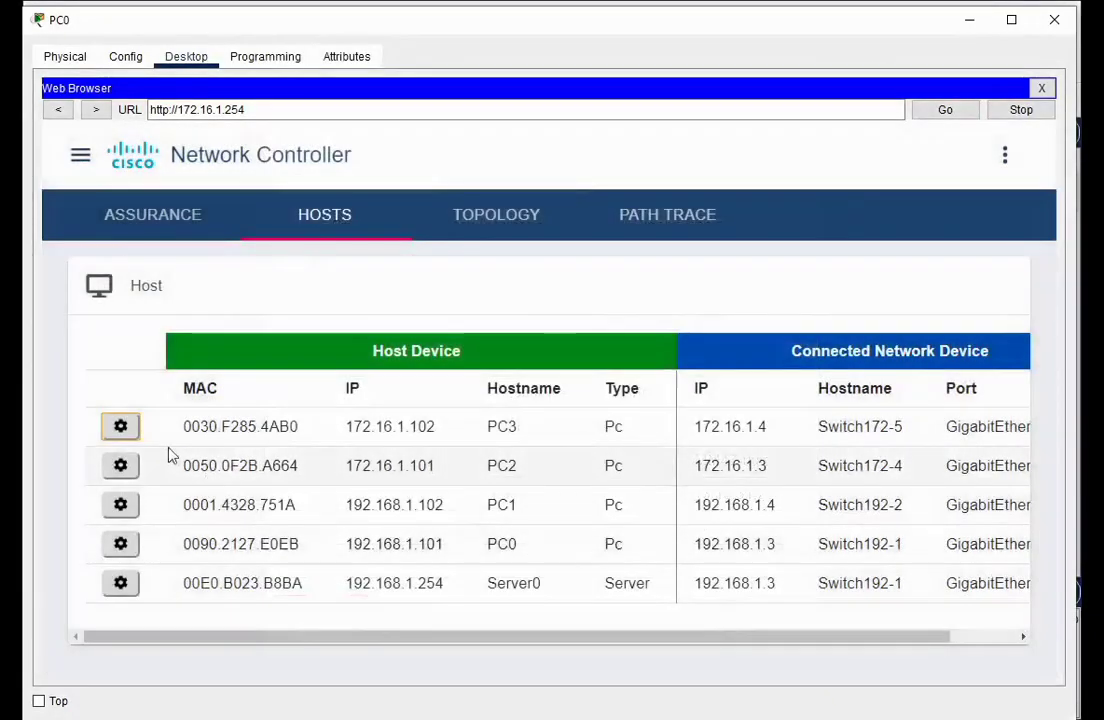
click(155, 229)
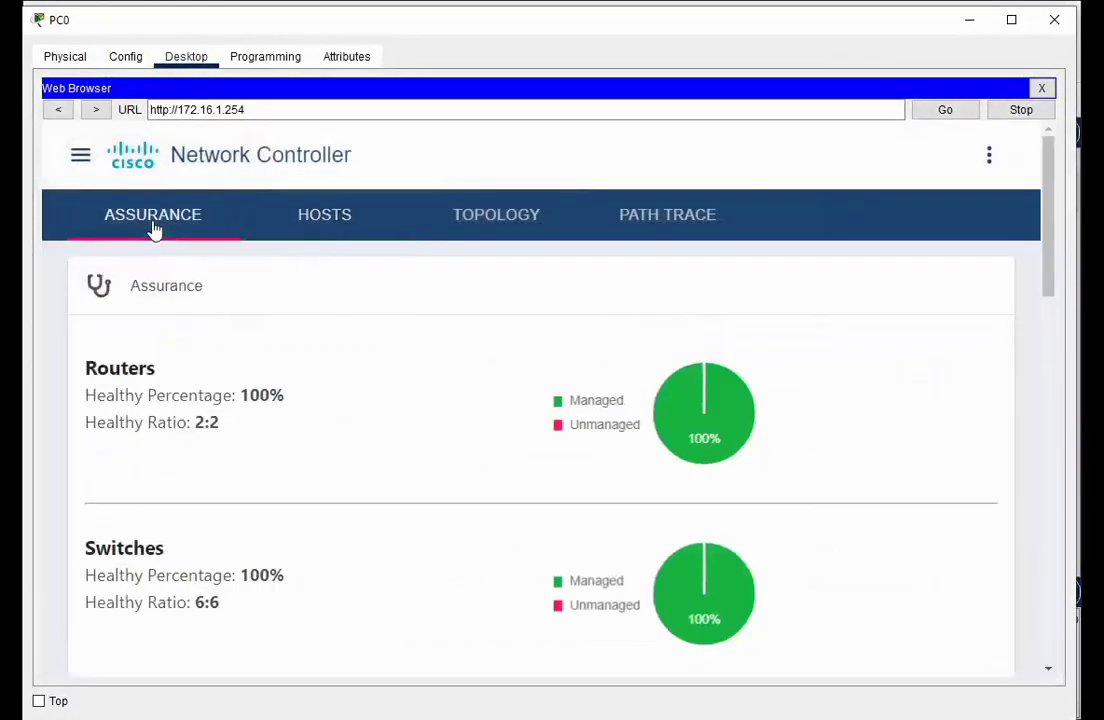
Create a new path trace with source 192.168.1.101 and destination 172.16.1.254
click(660, 217)
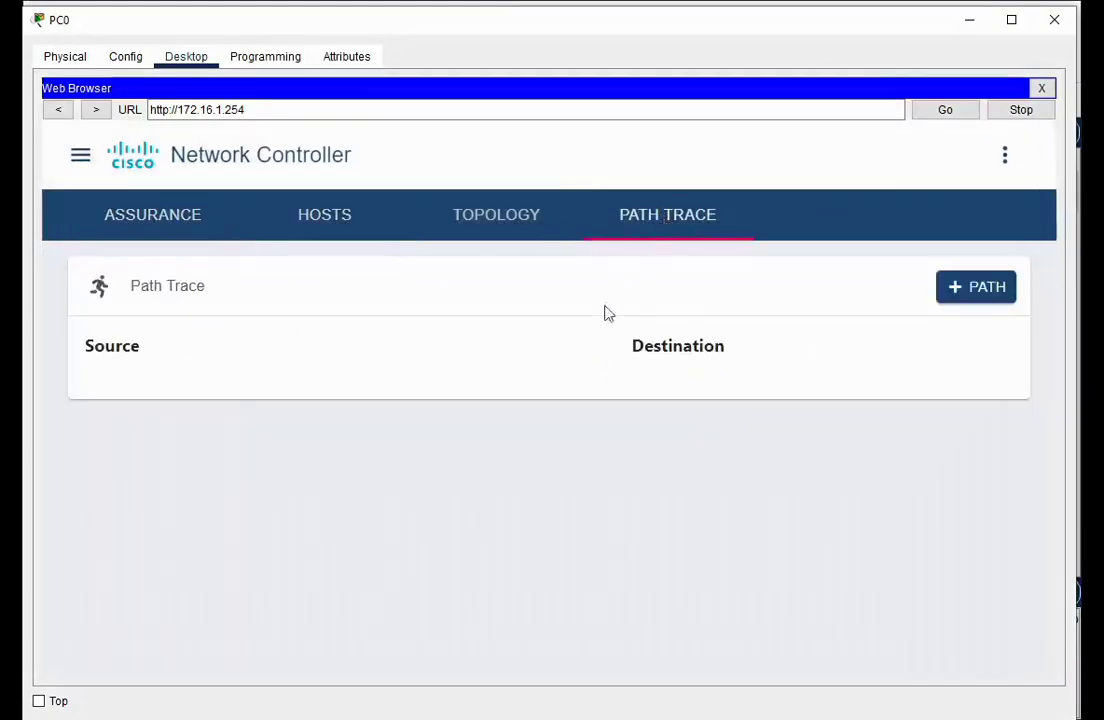
click(972, 292)
click(392, 379)
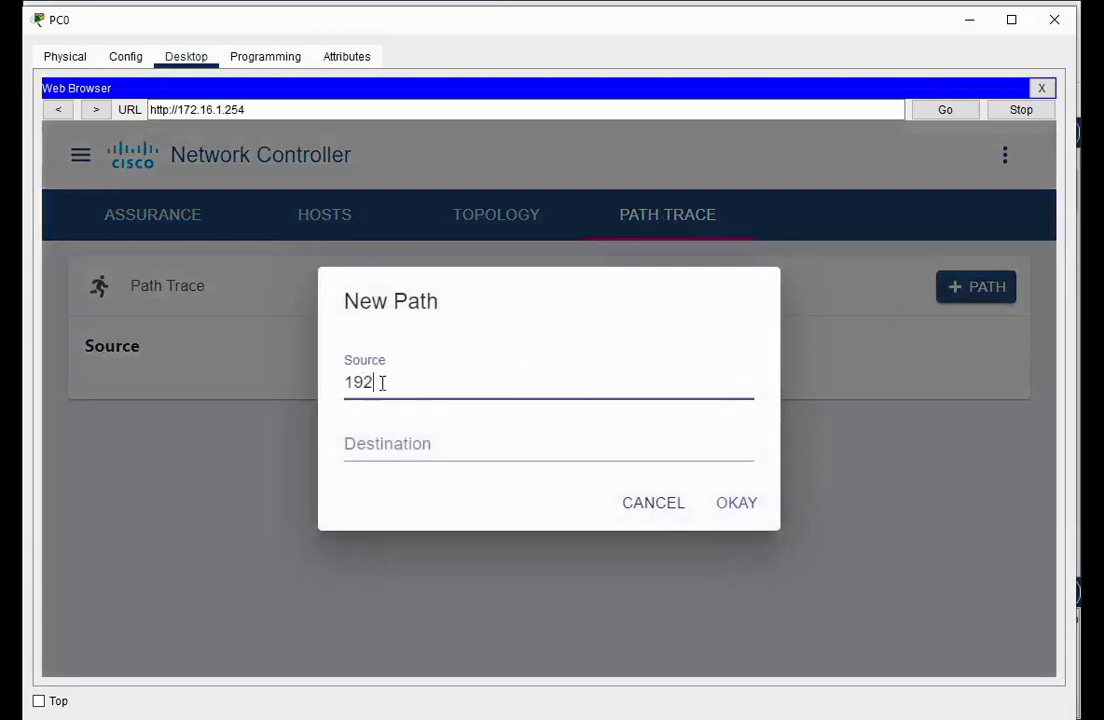
text(192.168.1.101)
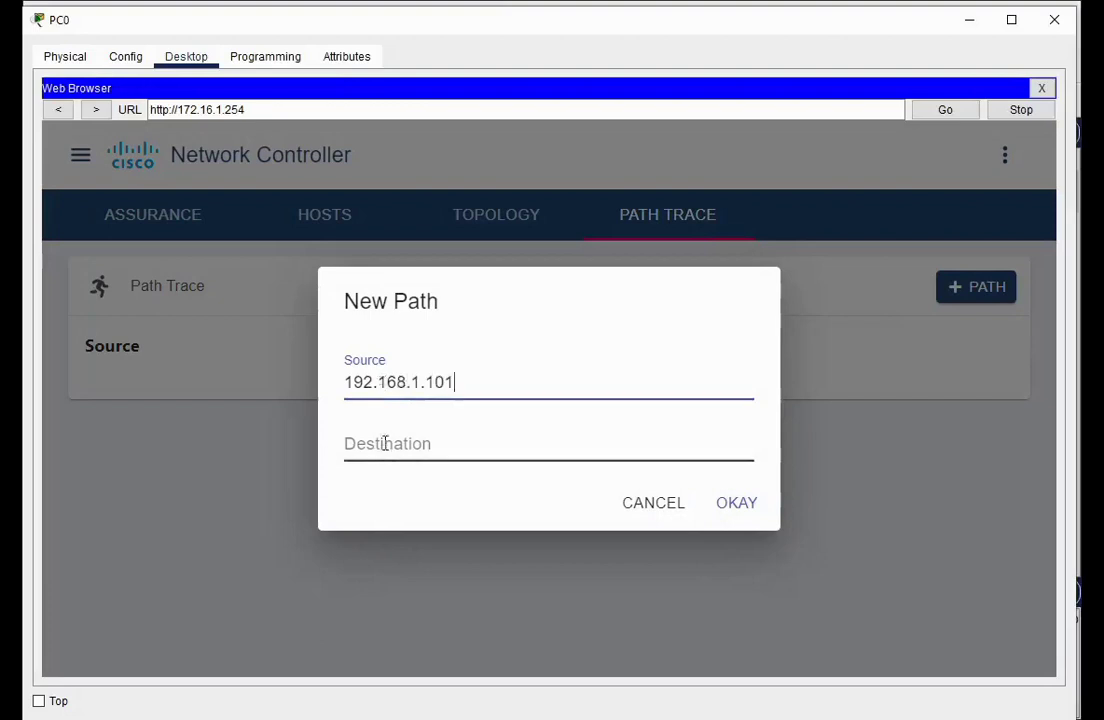
click(385, 443)
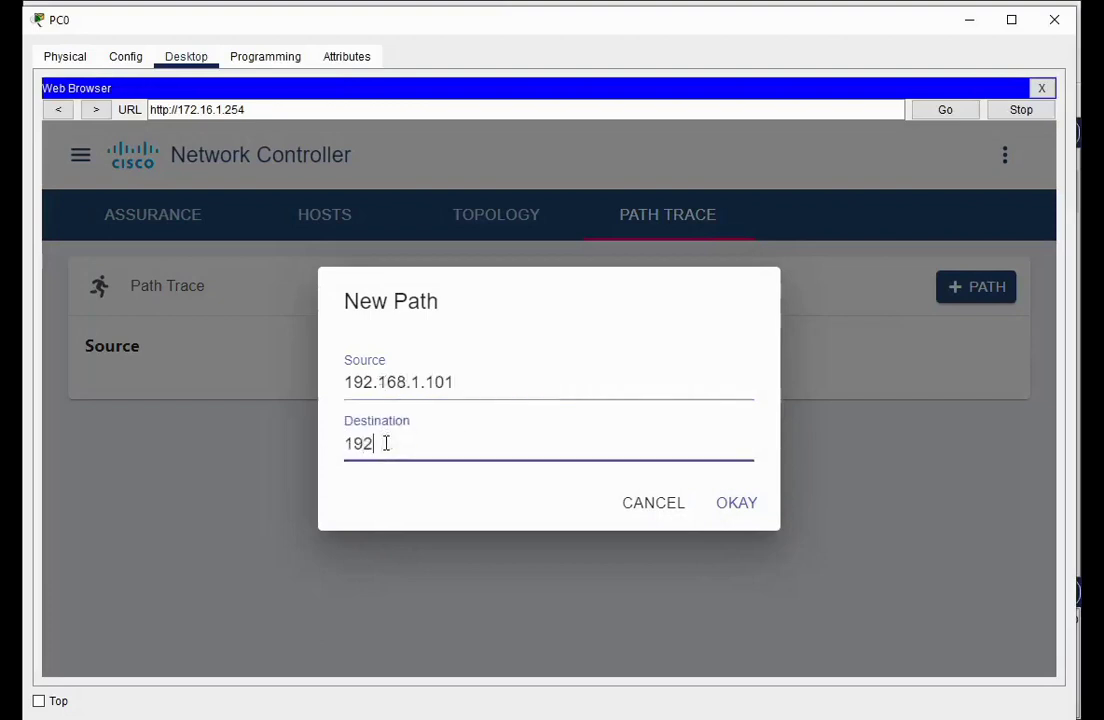
text(172.16.1.254)
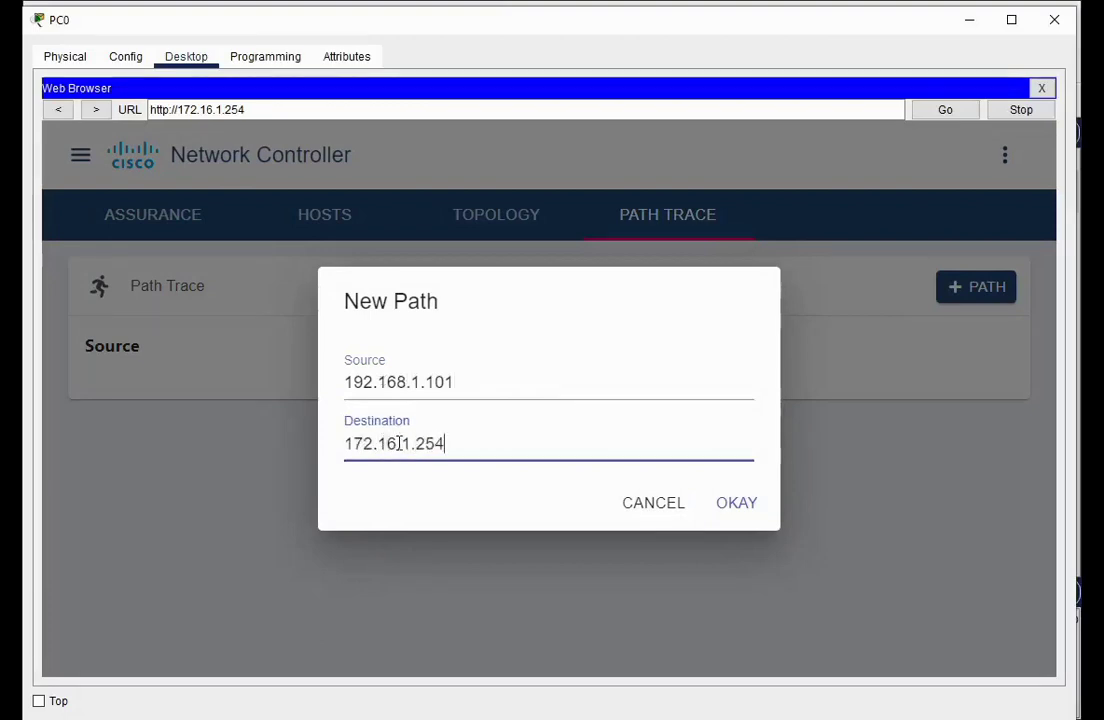
click(742, 510)
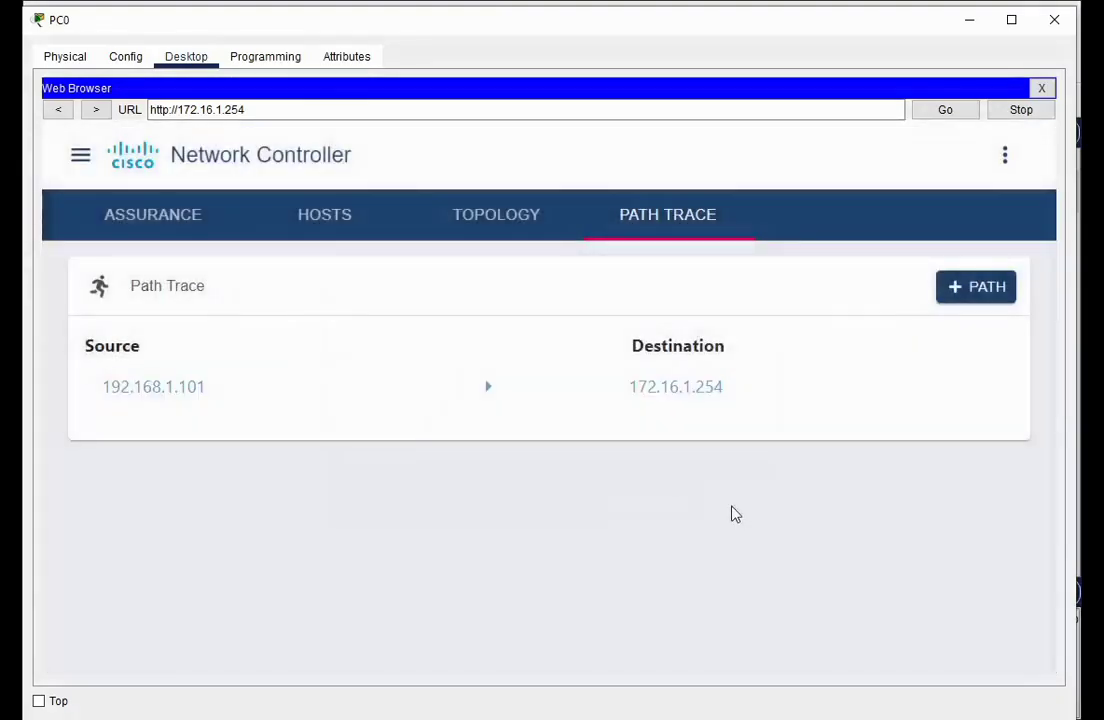
Inspect the route hops PC0 → Router1 → Router0 → PT-Controller2, then open the navigation menu
click(490, 397)
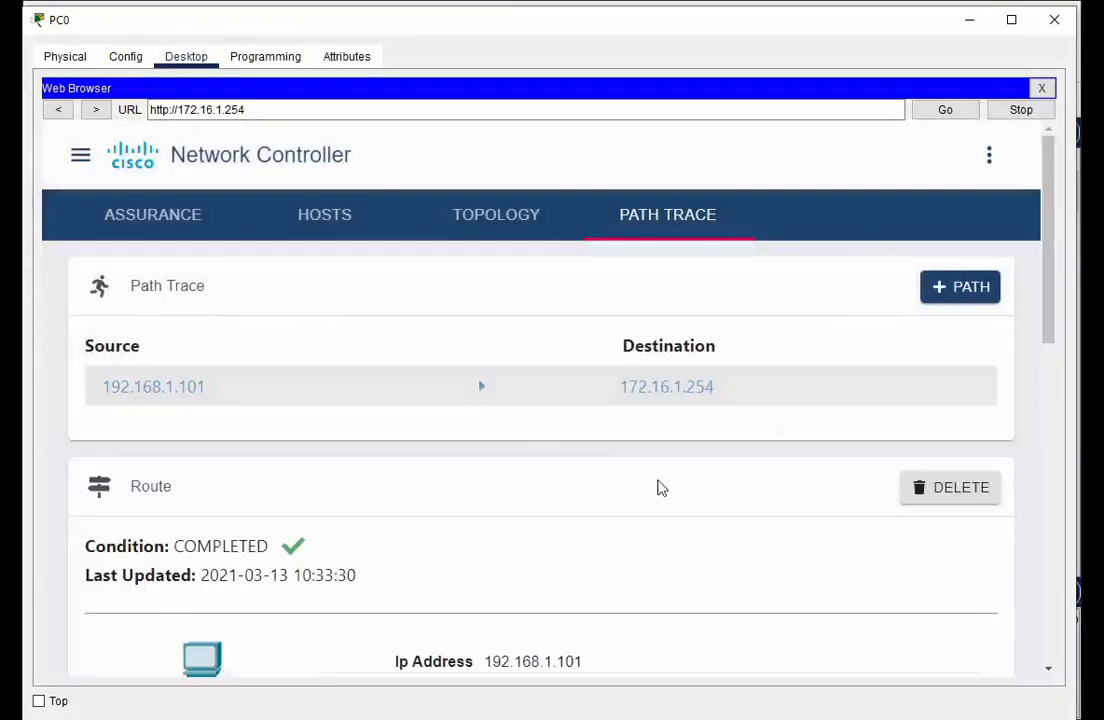
scroll(660, 489, down, 3)
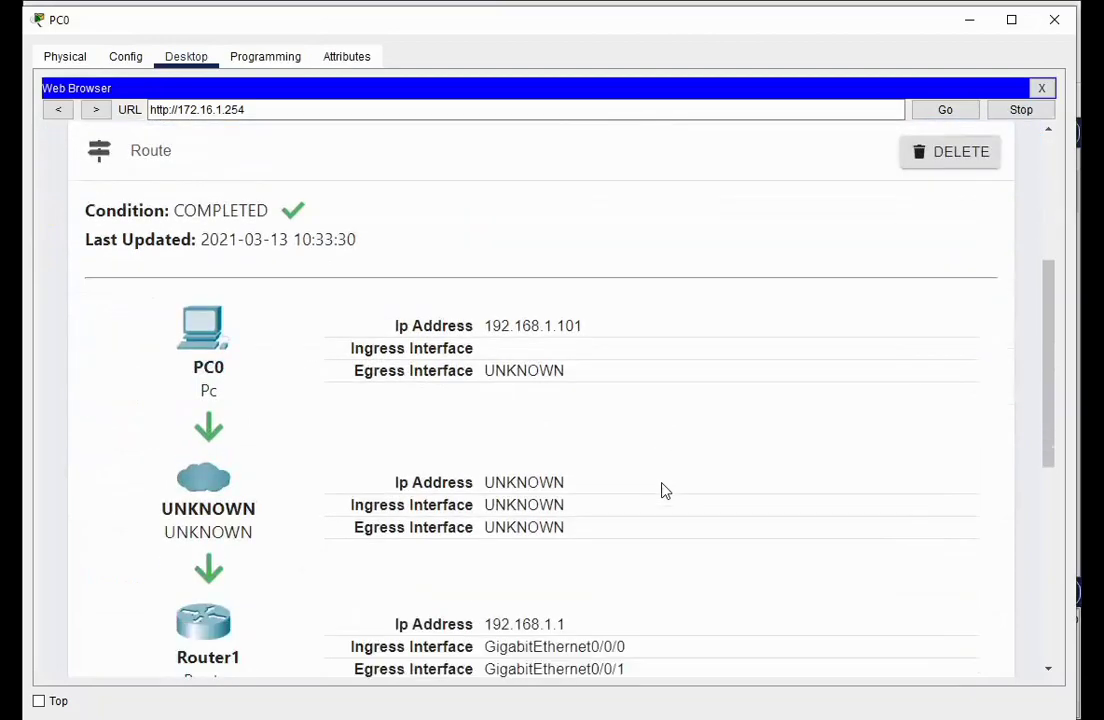
scroll(657, 475, down, 1)
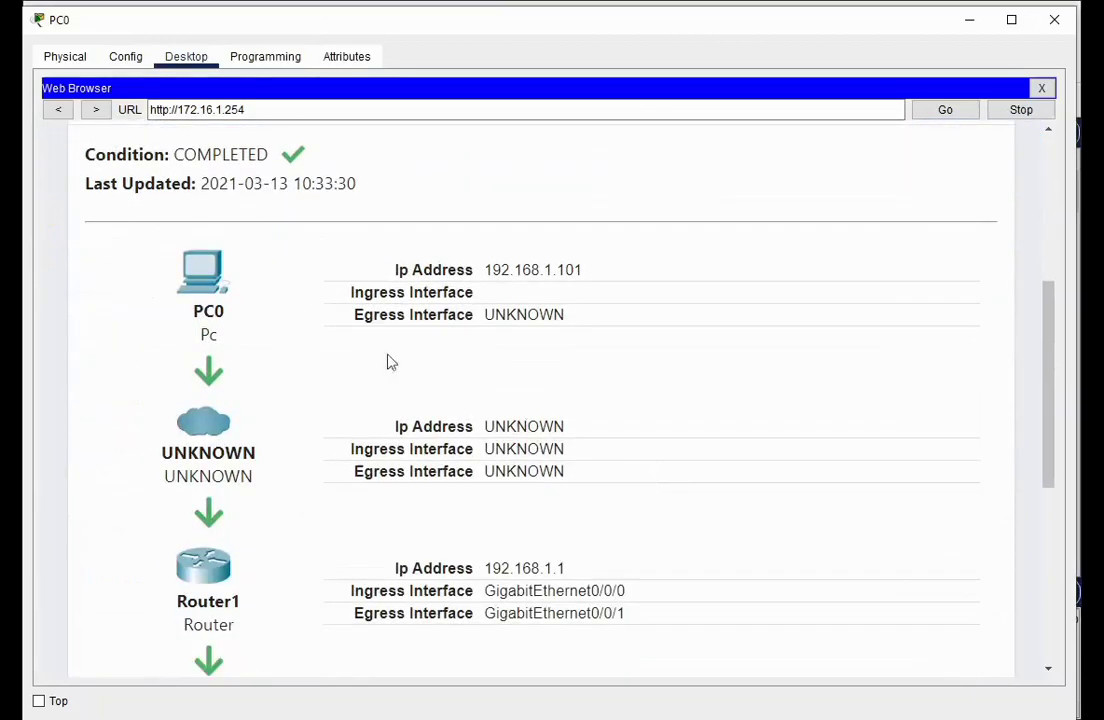
scroll(240, 420, down, 1)
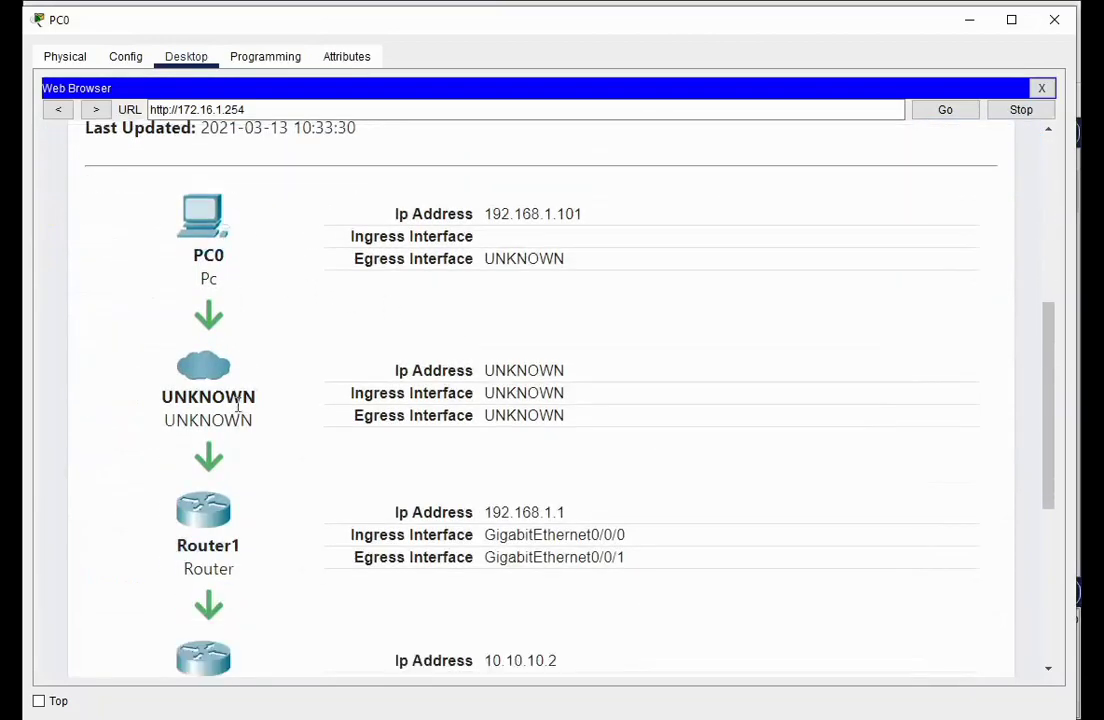
scroll(237, 400, down, 5)
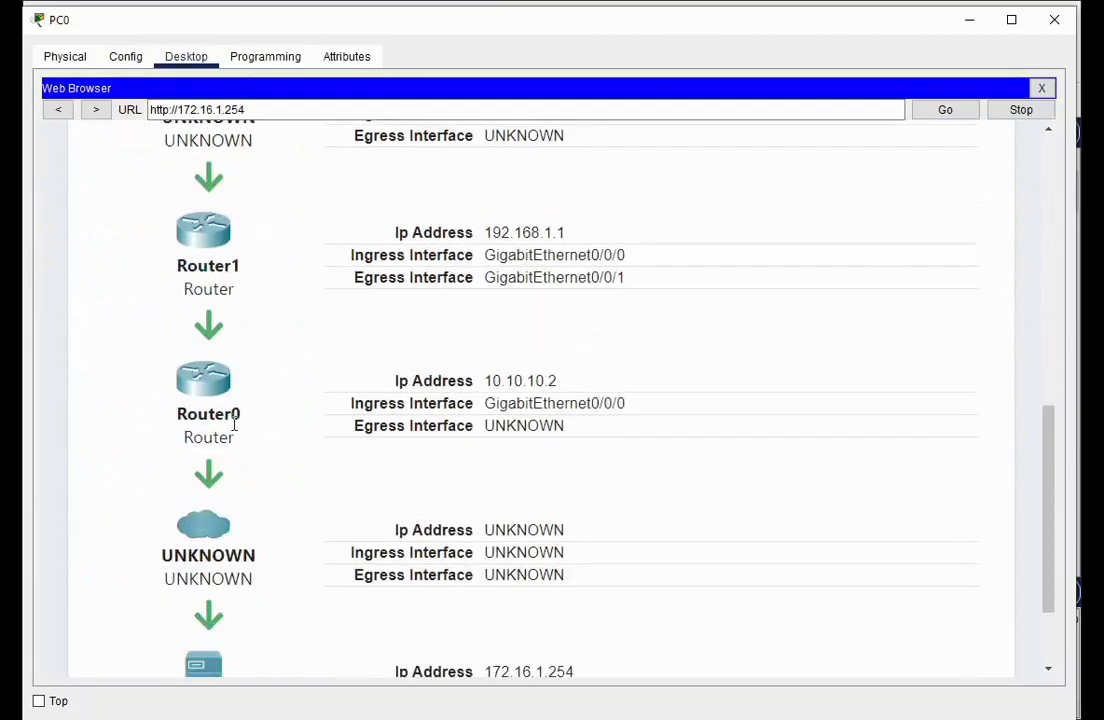
scroll(228, 420, down, 3)
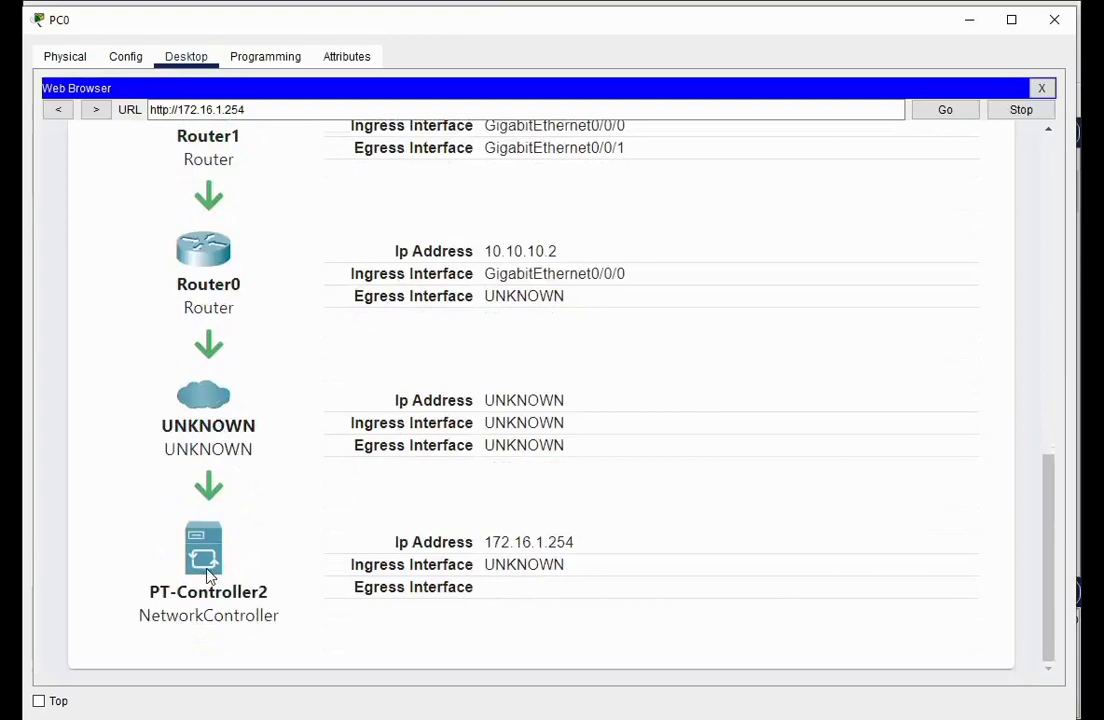
scroll(360, 530, up, 12)
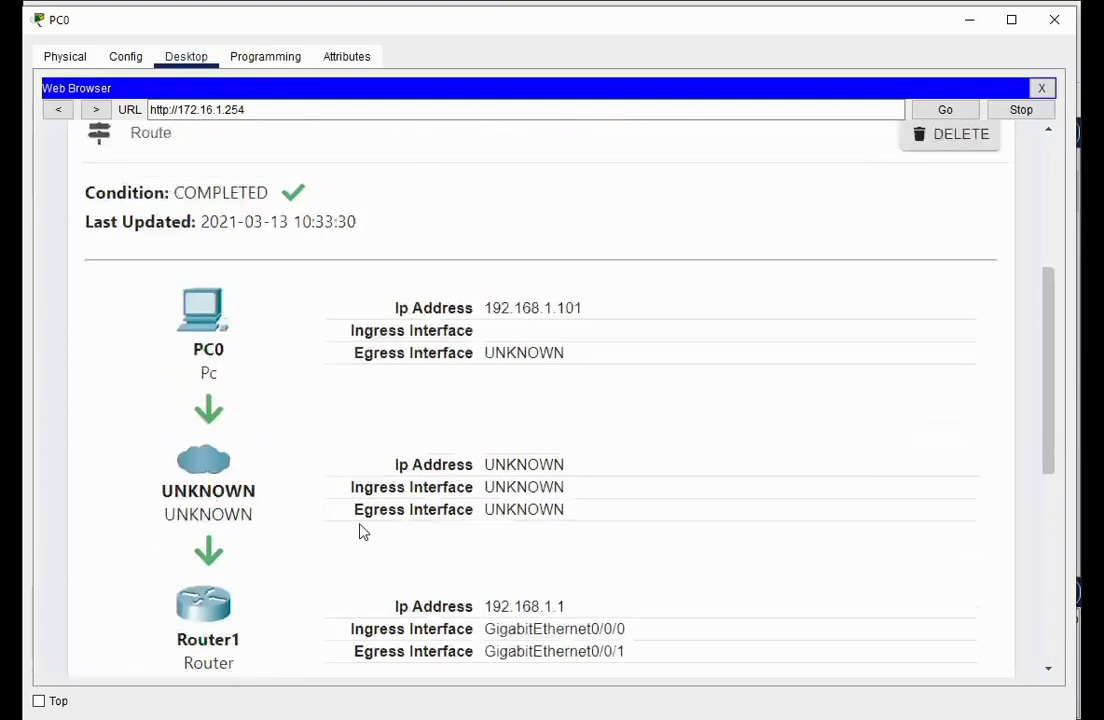
scroll(363, 520, up, 1)
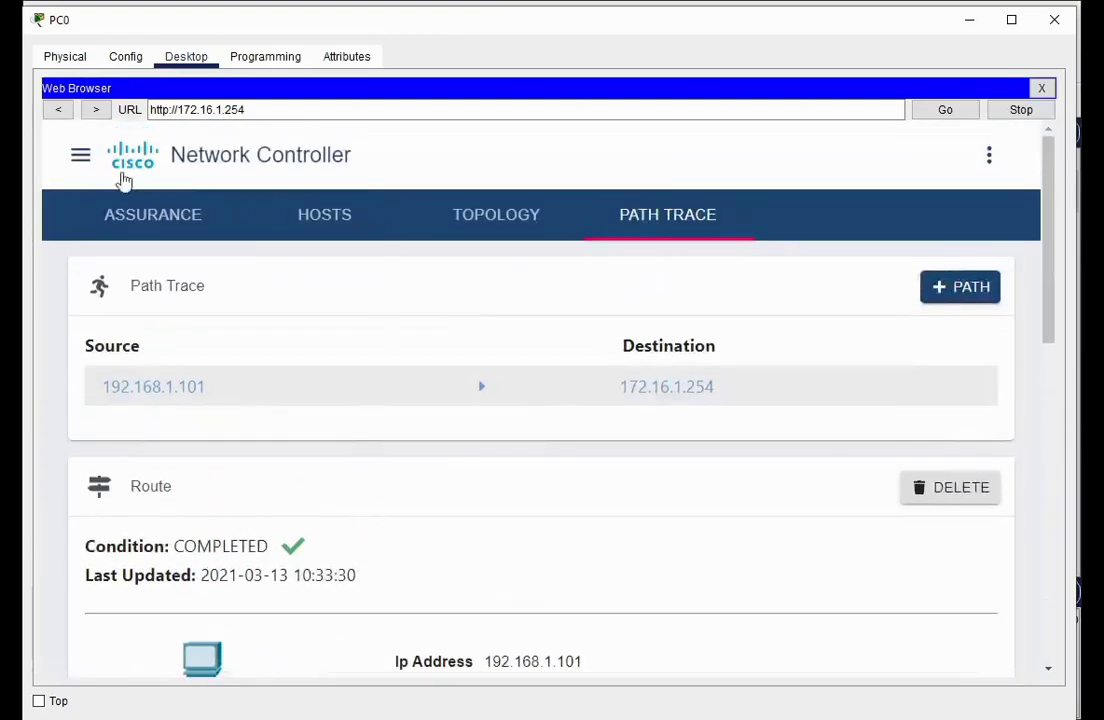
click(84, 167)
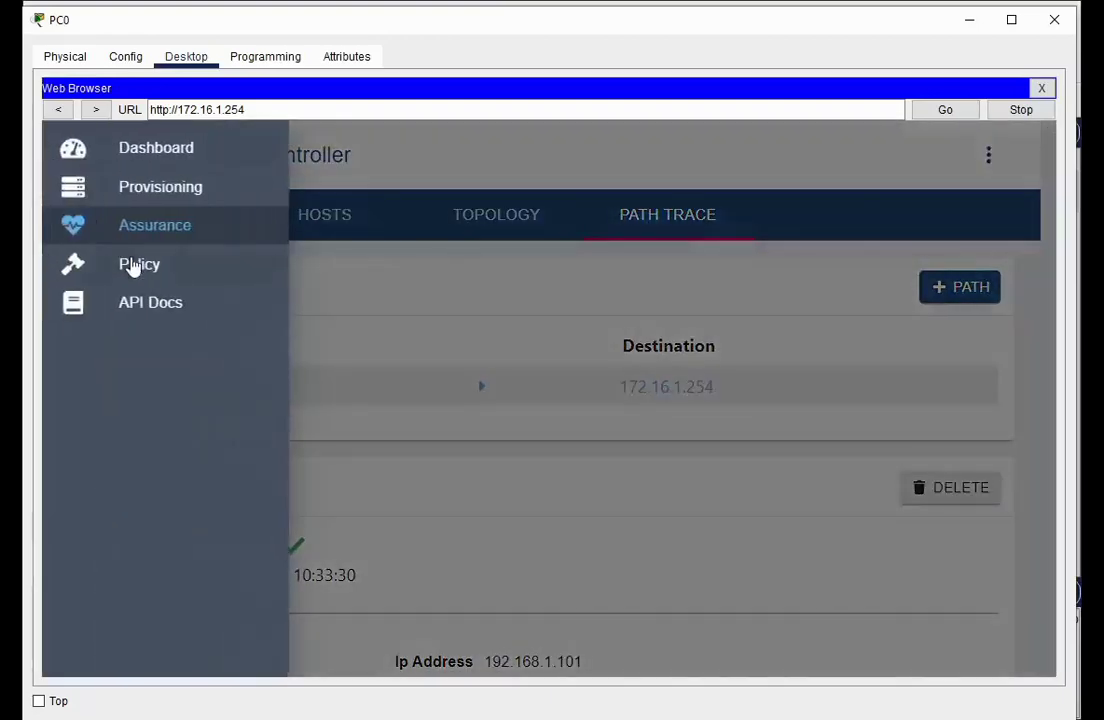
On the Policy page, add a new QoS scope named Telsait_DHCP
click(133, 264)
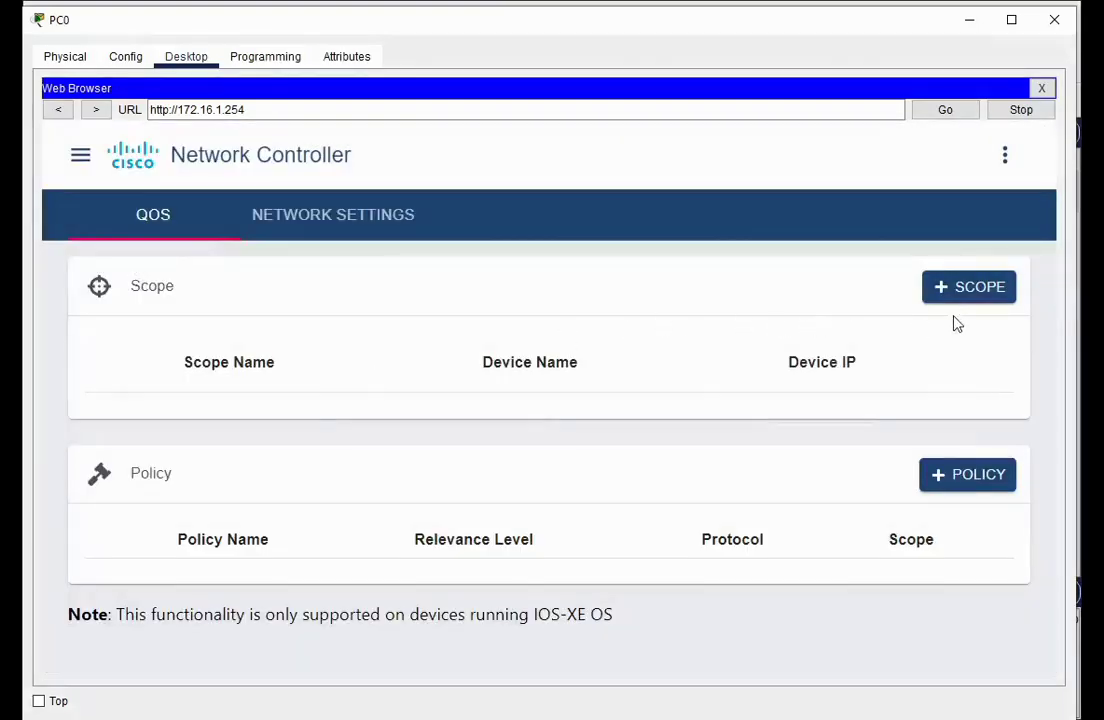
click(958, 289)
click(401, 412)
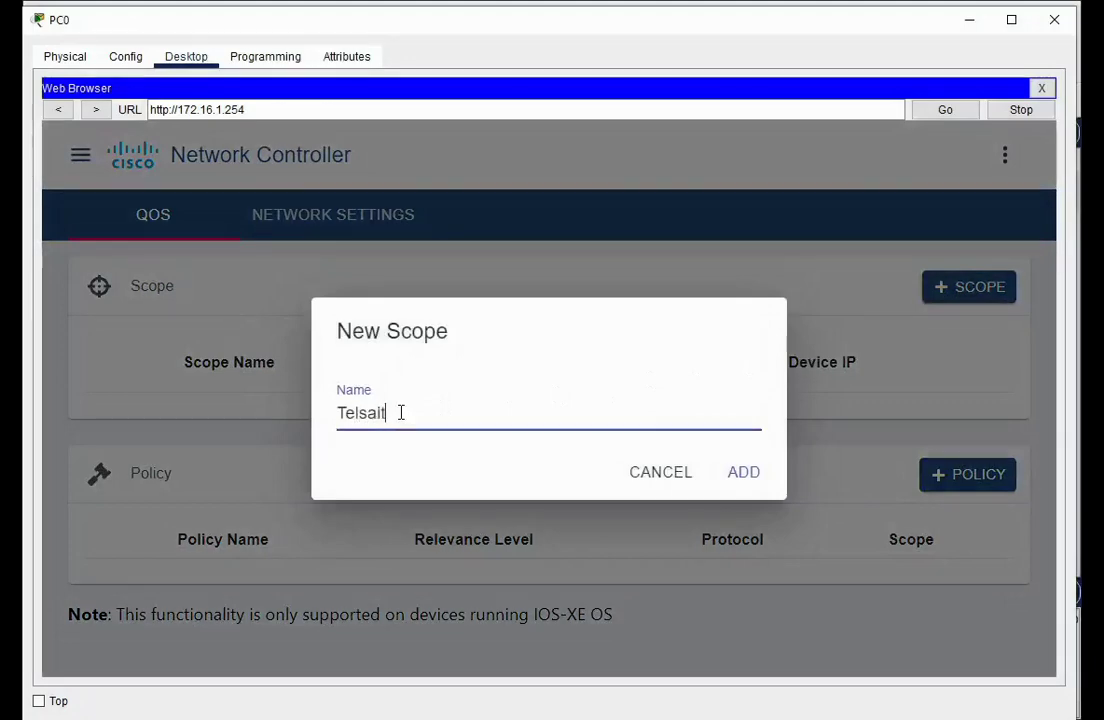
text(Telsait_0)
click(742, 474)
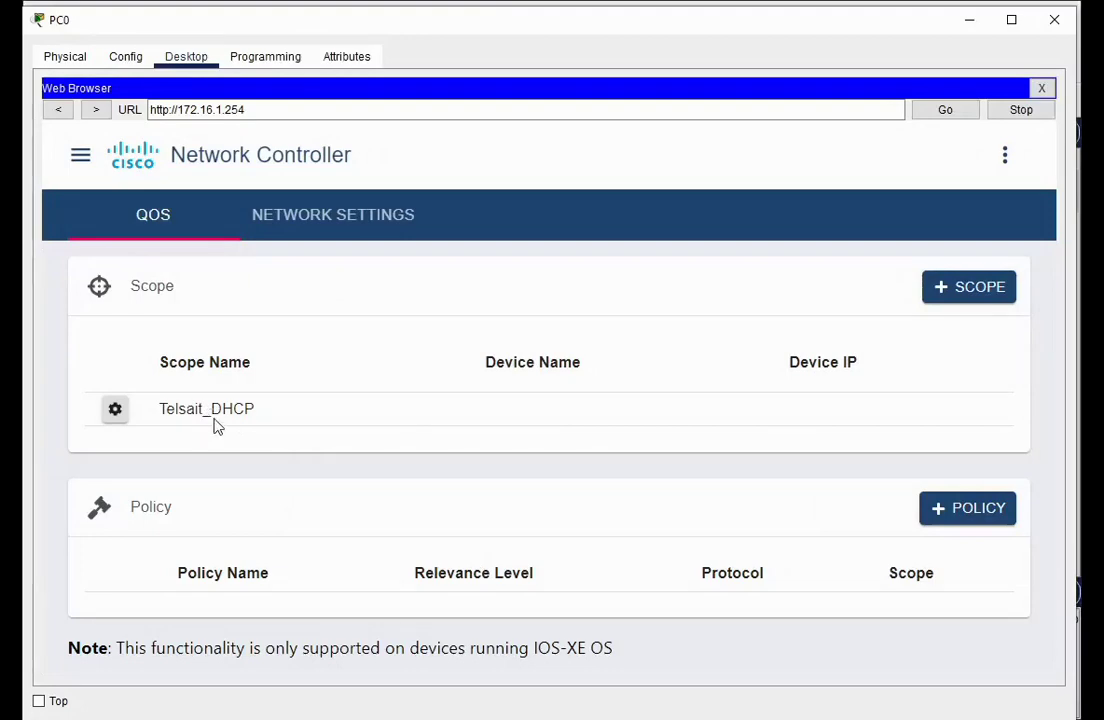
Add policy DHCP_Policy: Business-Relevant, protocol DHCP, scope Telsait_DHCP
click(939, 512)
click(580, 398)
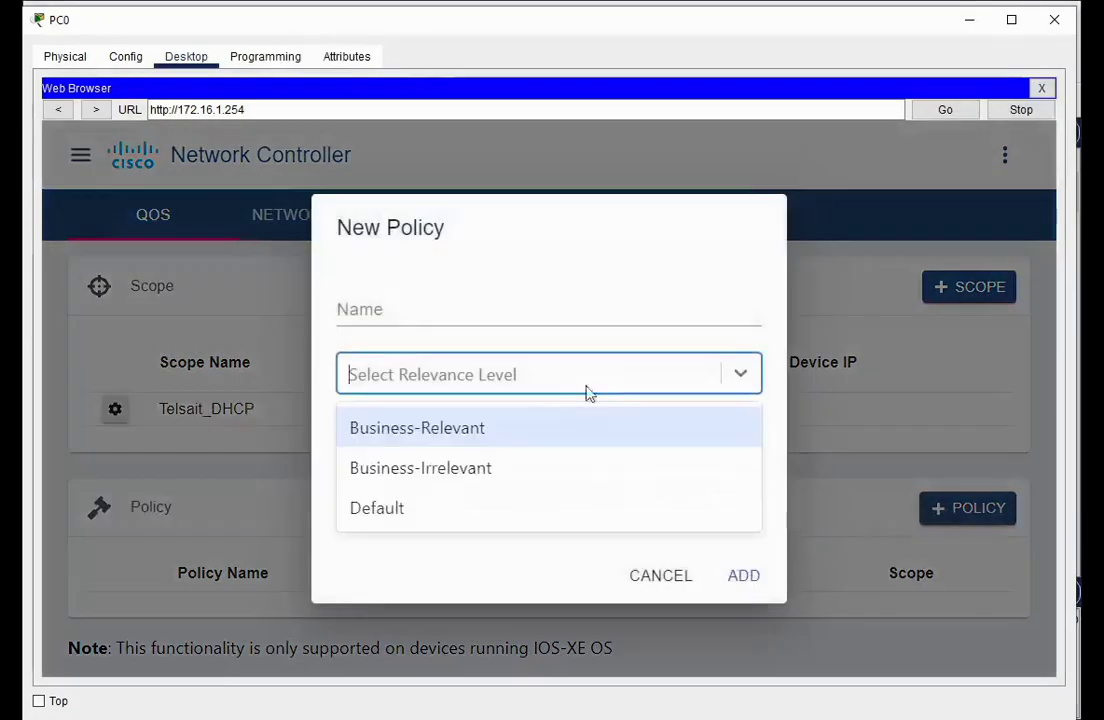
click(530, 430)
click(505, 446)
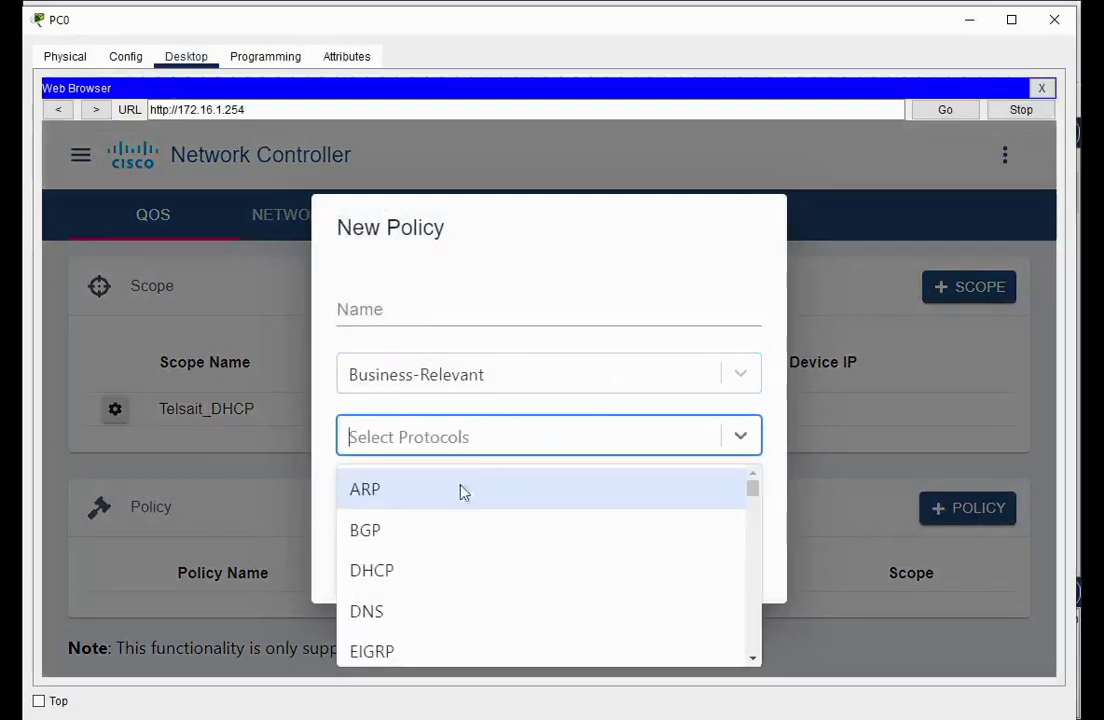
click(437, 578)
click(453, 507)
click(446, 552)
click(388, 308)
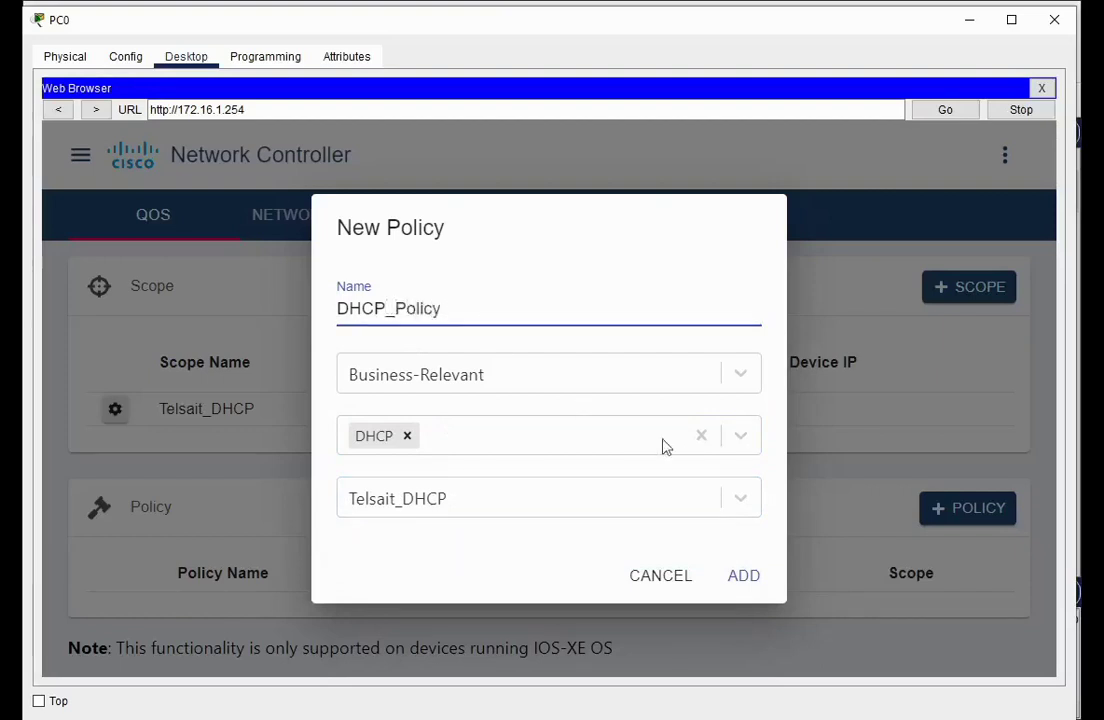
click(757, 578)
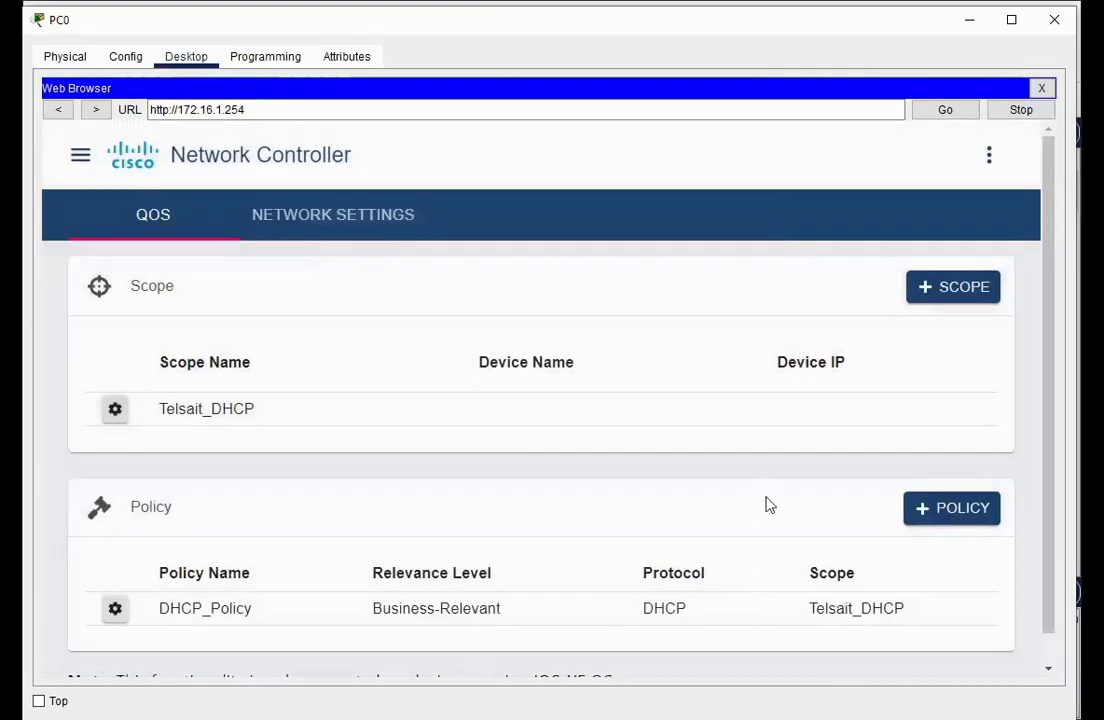
scroll(769, 505, down, 1)
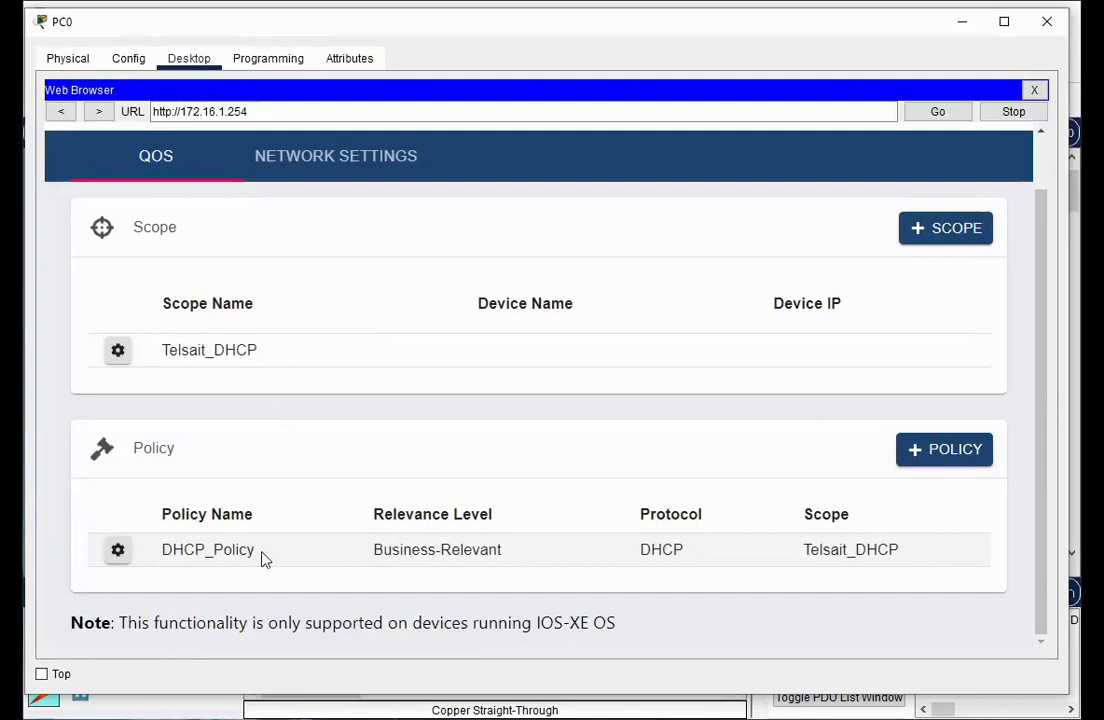
Add Switch172-5 to the Telsait_DHCP scope and apply
click(117, 351)
click(264, 409)
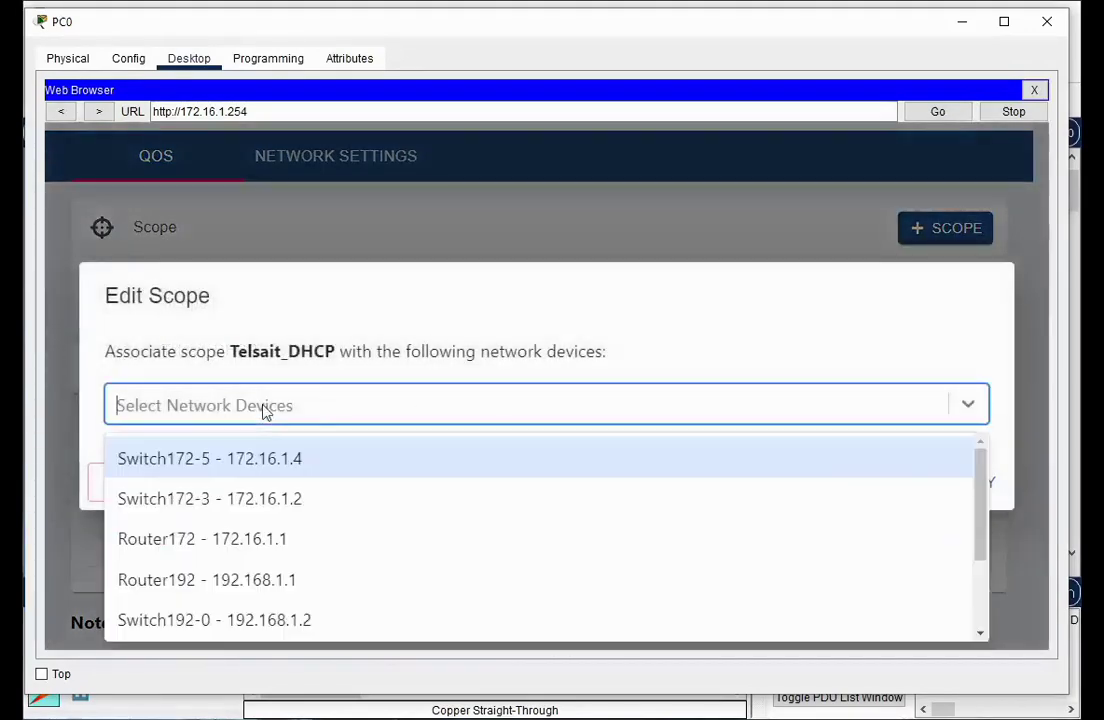
click(287, 462)
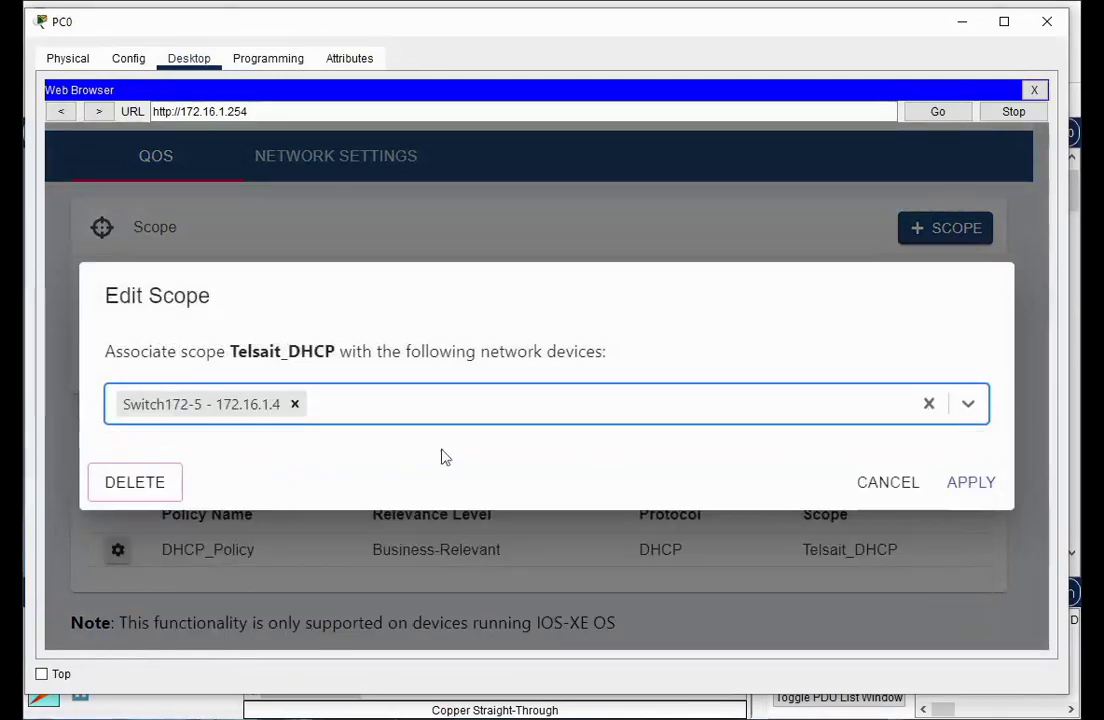
click(975, 486)
Reapply DHCP_Policy, then open Multilayer Switch5's command line
scroll(333, 465, down, 1)
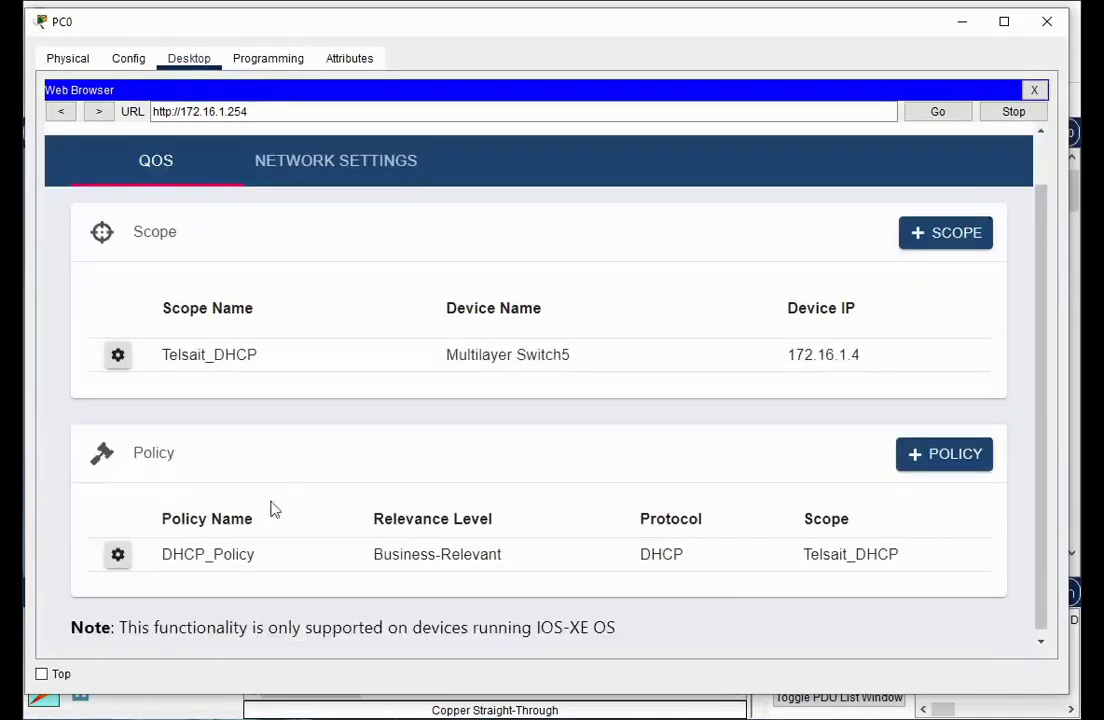
click(117, 554)
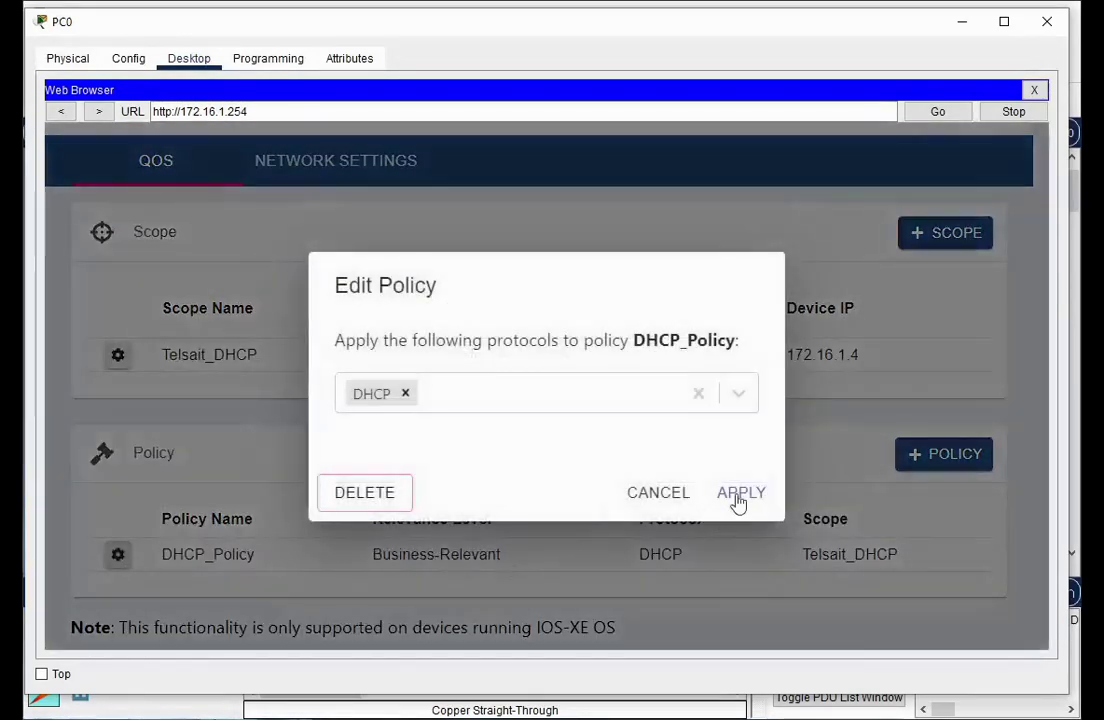
click(739, 497)
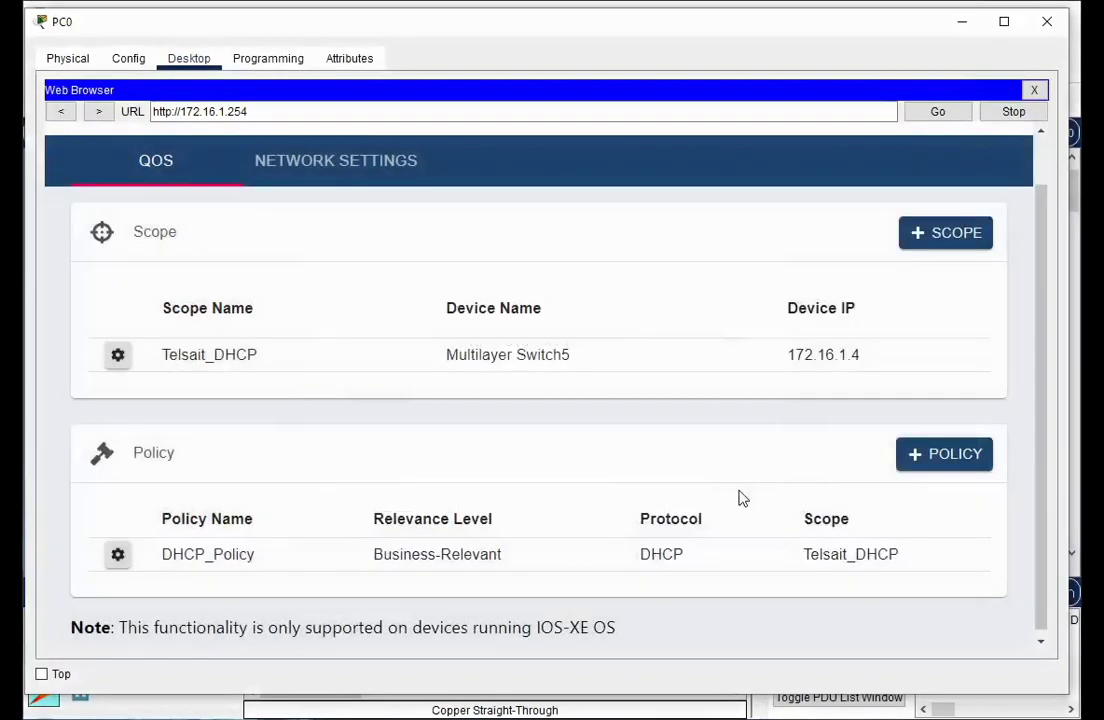
click(962, 21)
click(825, 355)
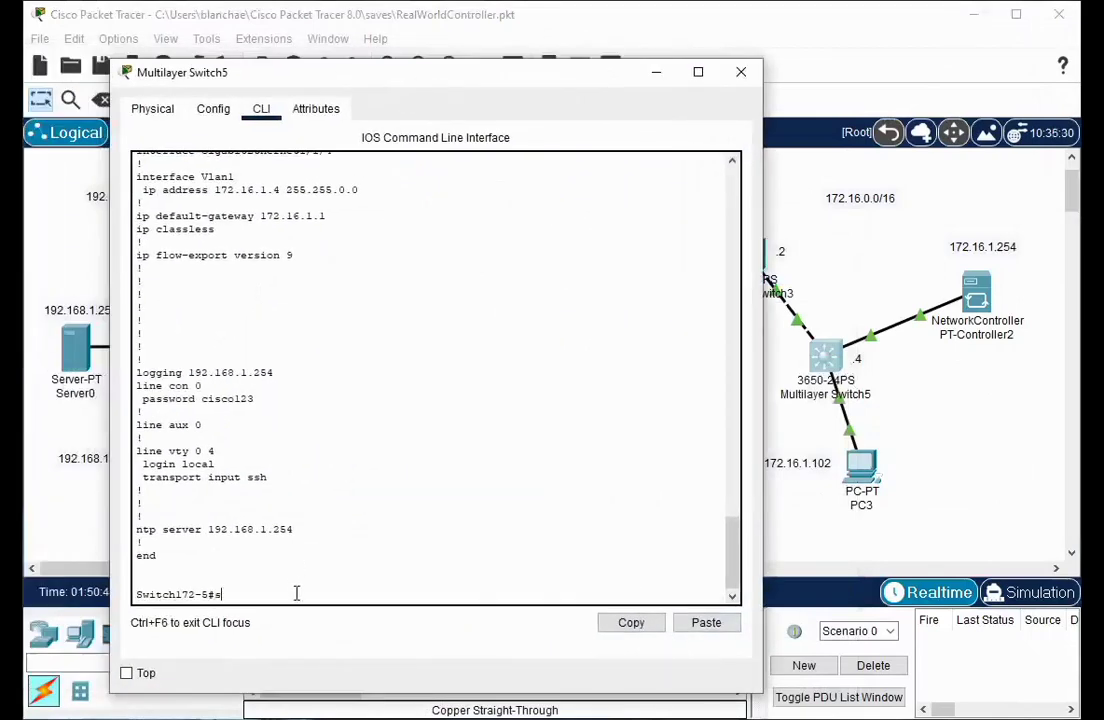
Run 'show run' on Multilayer Switch5 and page through to find the Business-Relevant DHCP class-map
key(Return)
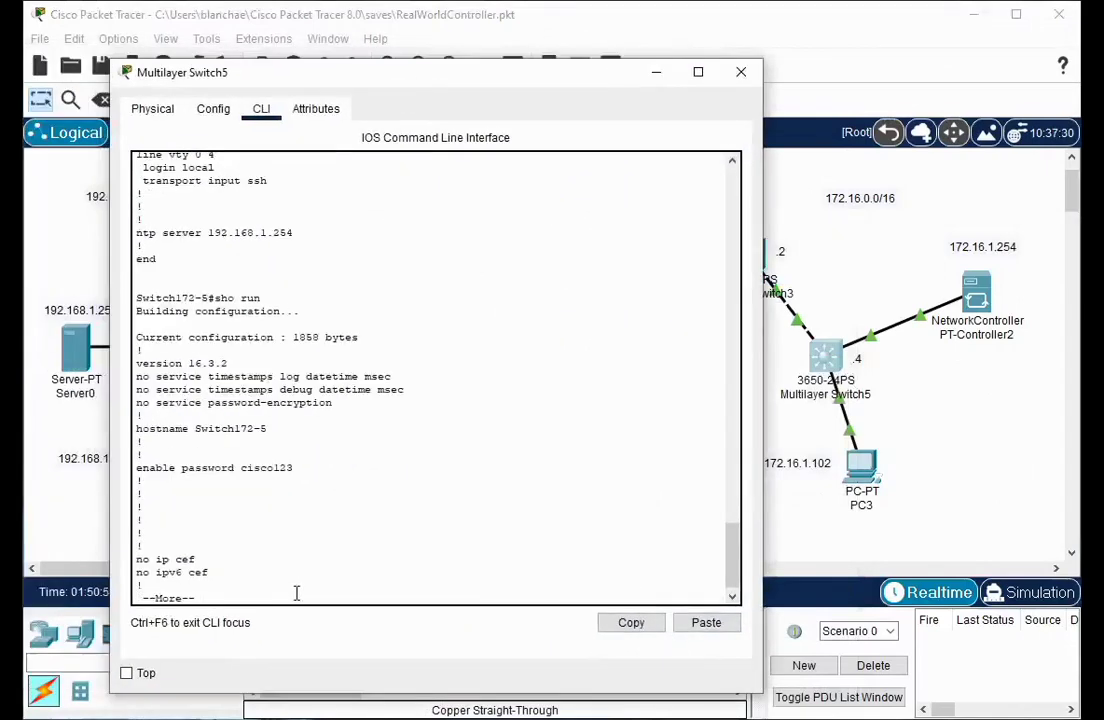
key(space)
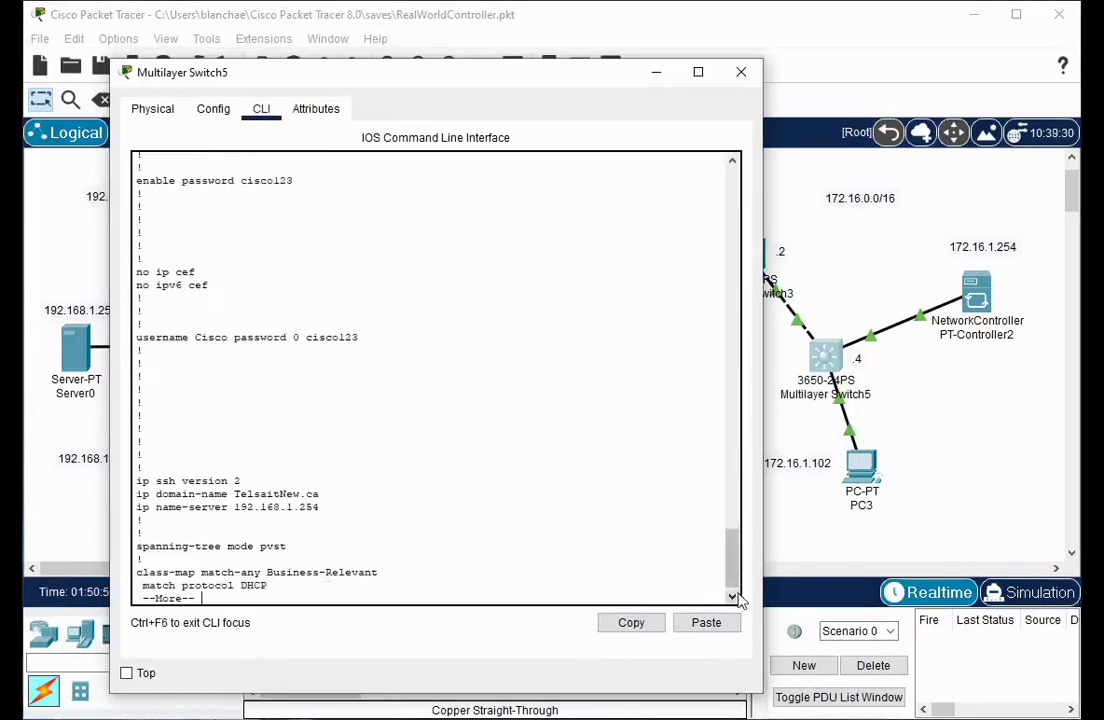
key(space)
scroll(346, 393, up, 1)
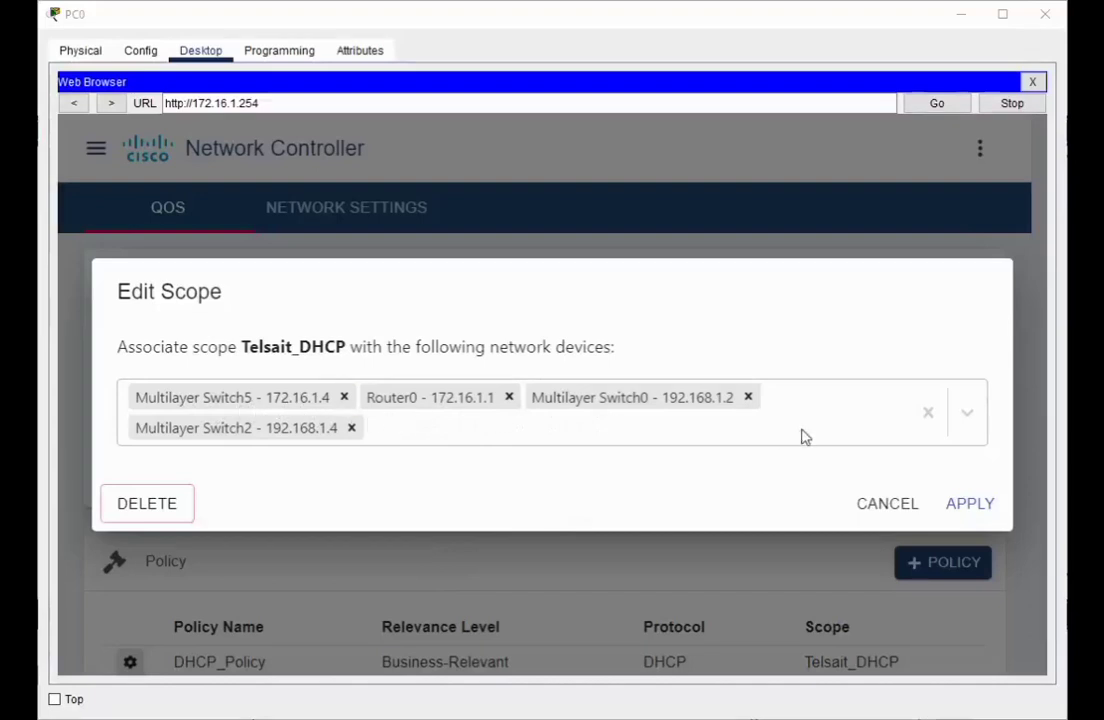
Add Switch172-3 (172.16.1.2) to the Telsait_DHCP scope's devices and apply
click(968, 420)
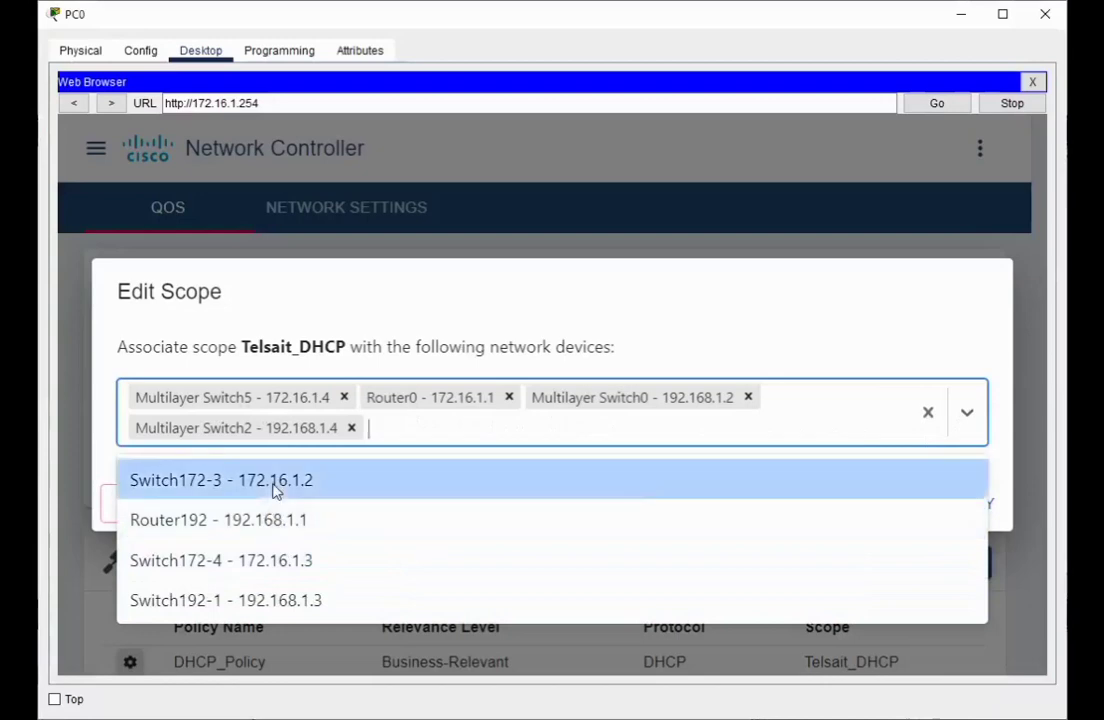
click(276, 489)
click(980, 510)
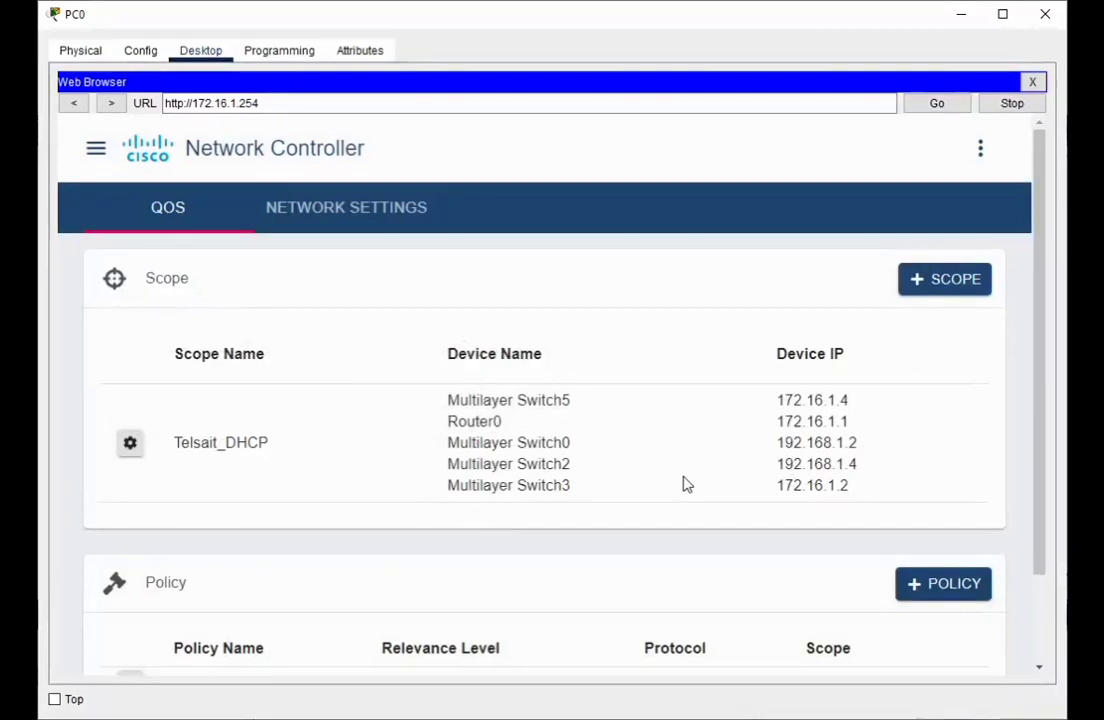
Save the DNS settings with domain TelsaitNew.ca
click(338, 217)
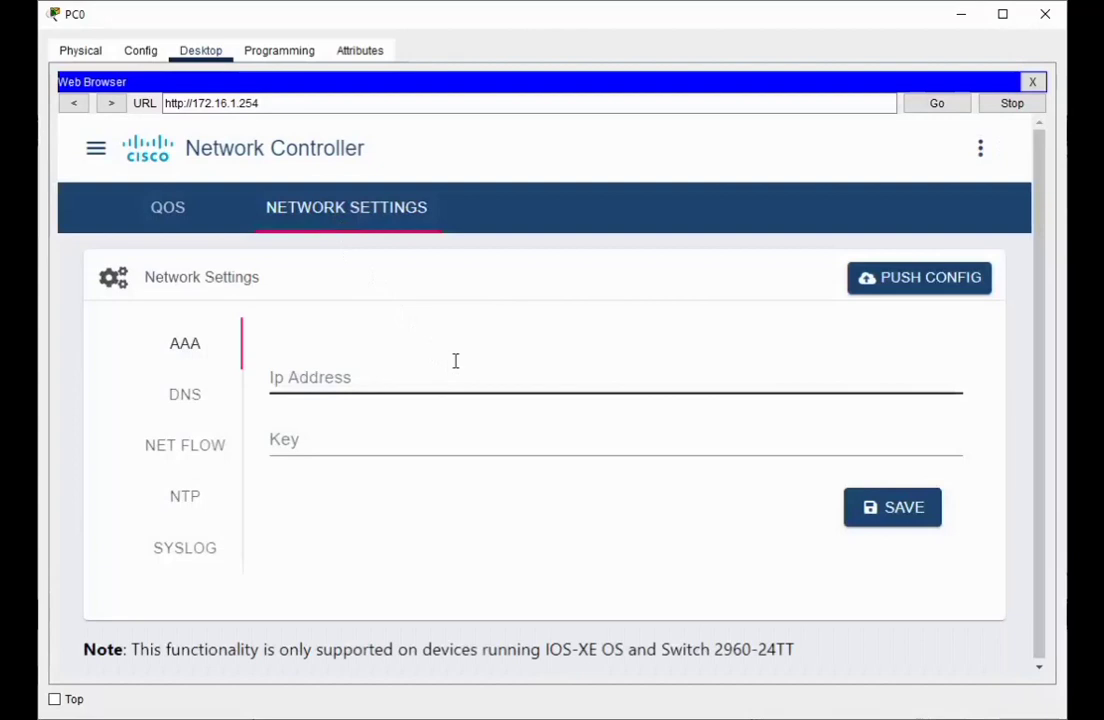
click(190, 397)
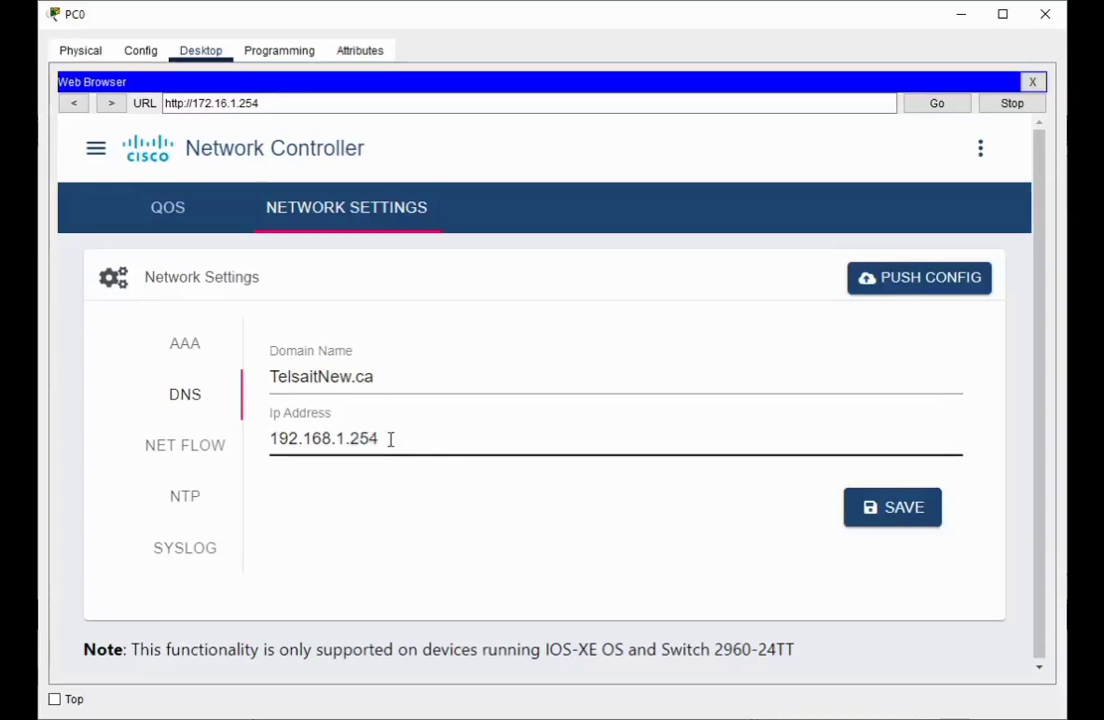
click(900, 521)
Save 192.168.1.254 as both the NTP server and the Syslog server
click(199, 499)
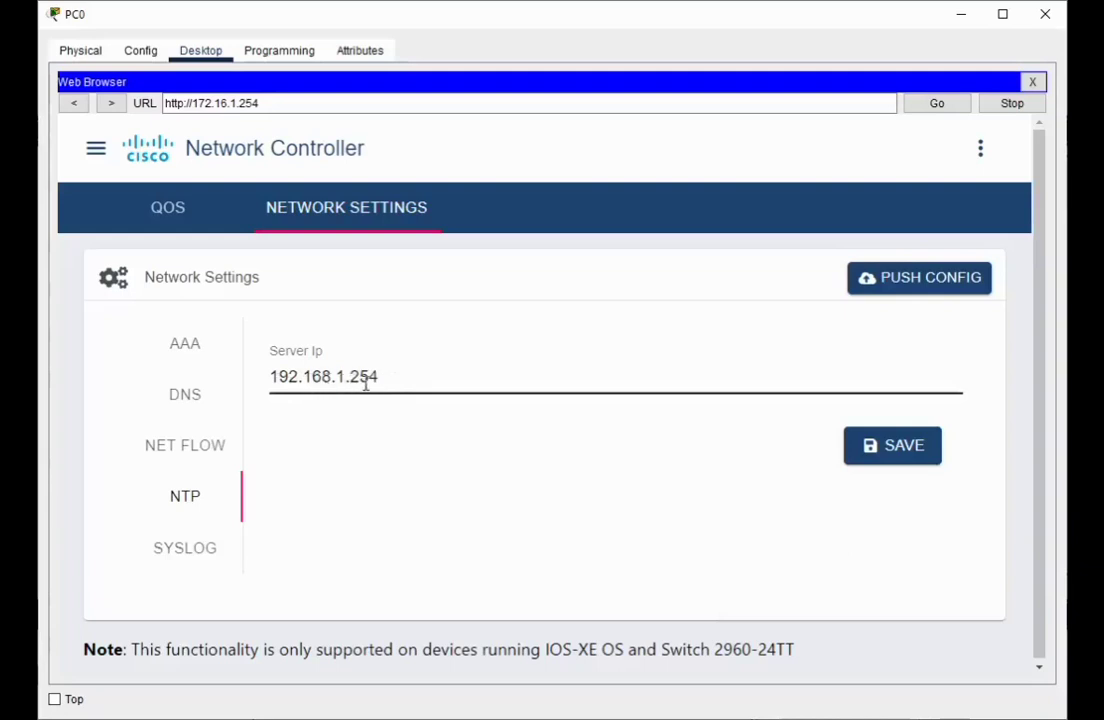
click(187, 553)
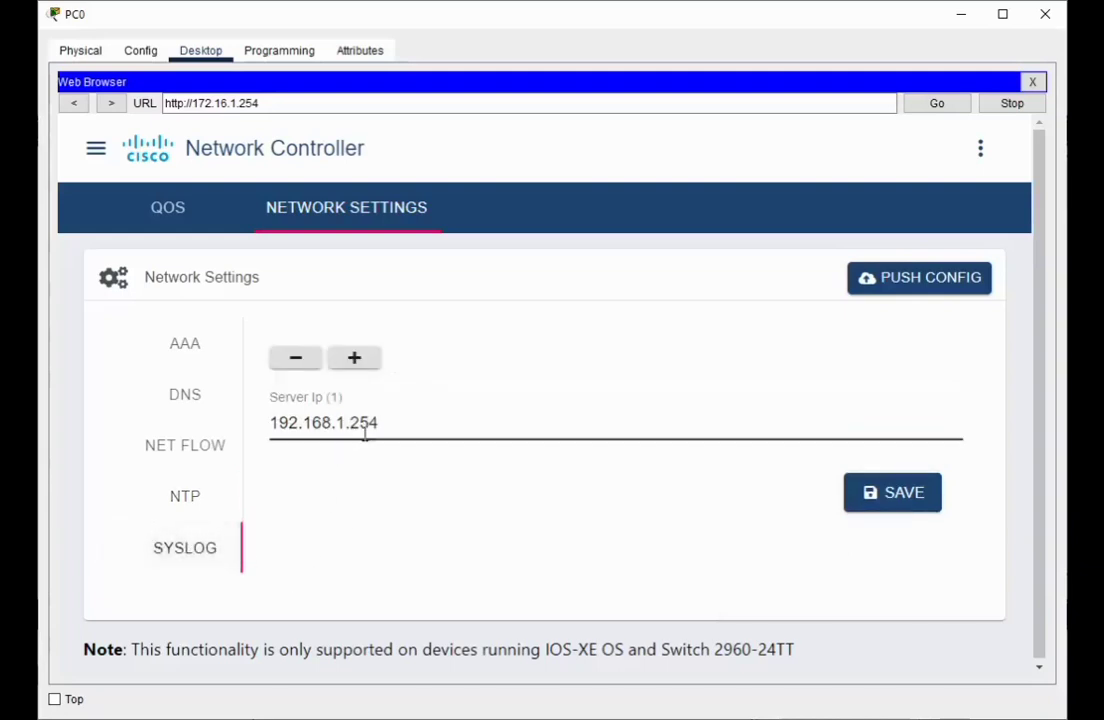
click(187, 498)
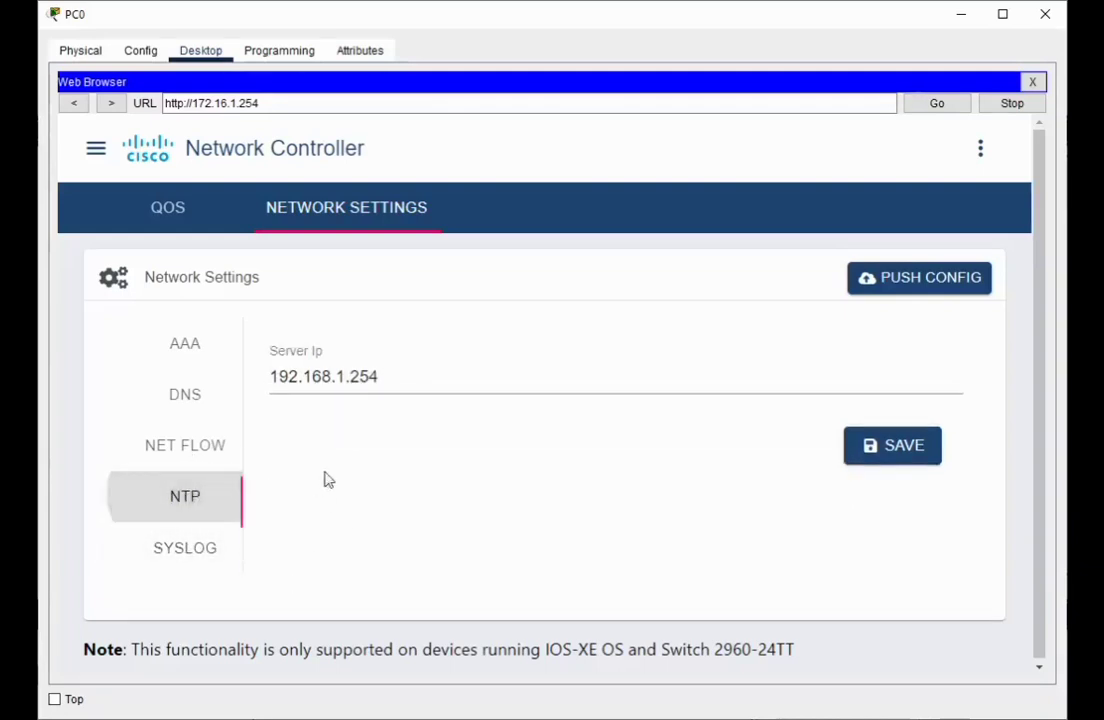
click(867, 445)
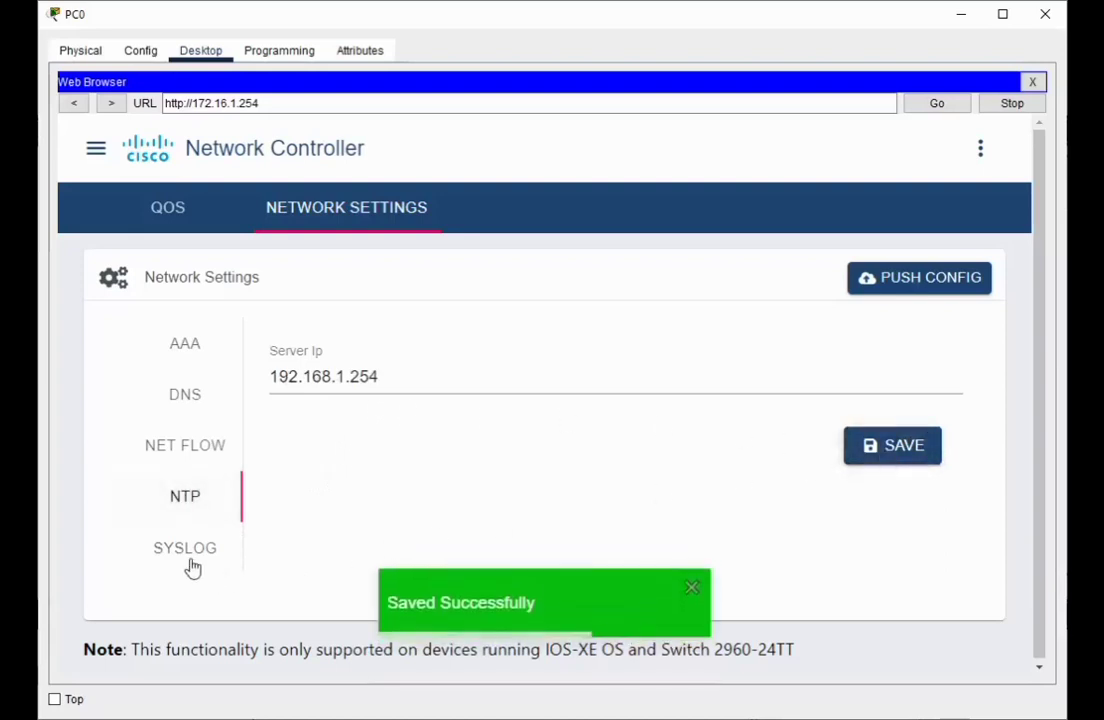
click(190, 553)
click(885, 492)
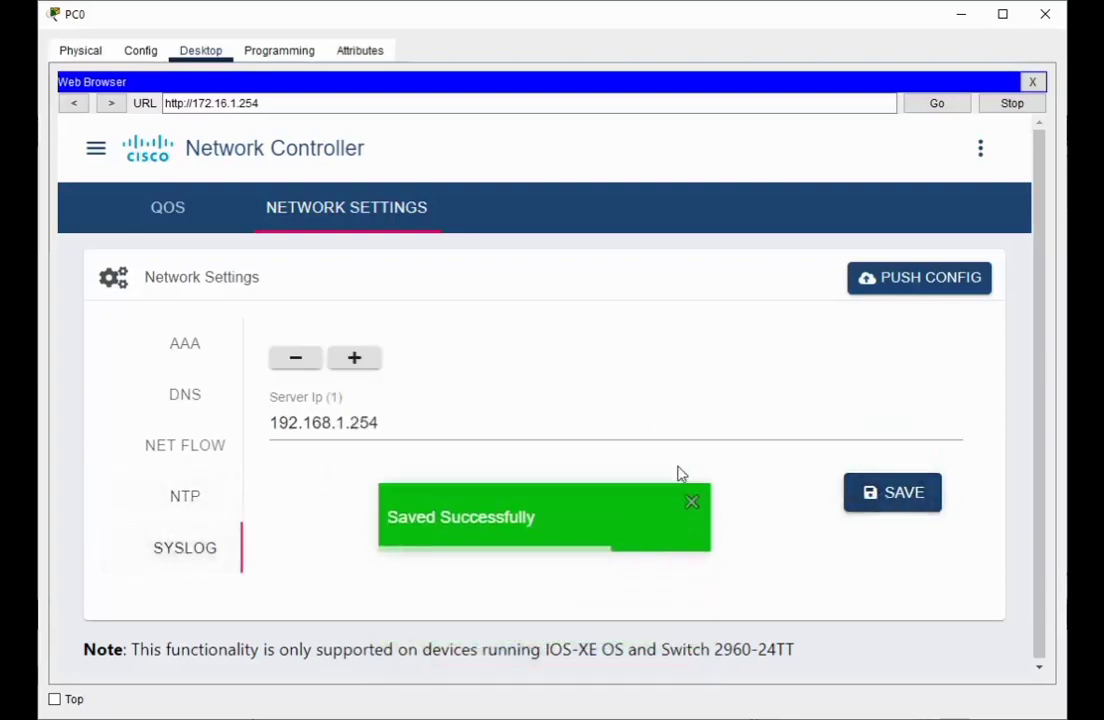
Push all saved controller network settings to the network, then close the PC0 window
click(930, 287)
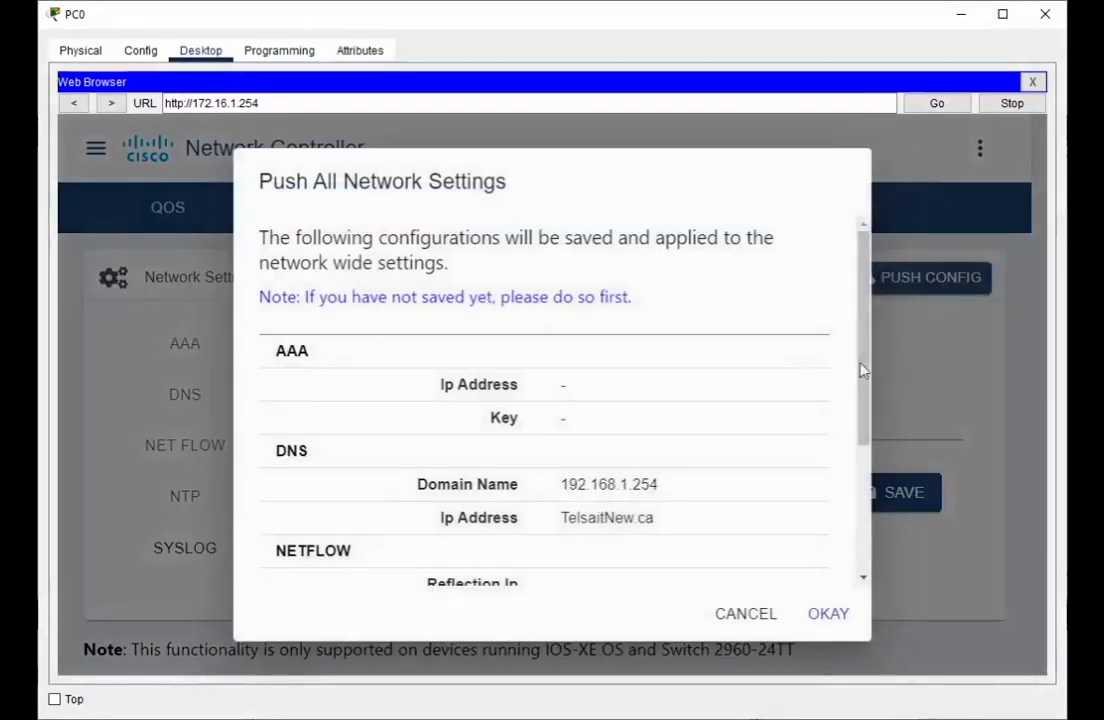
click(828, 615)
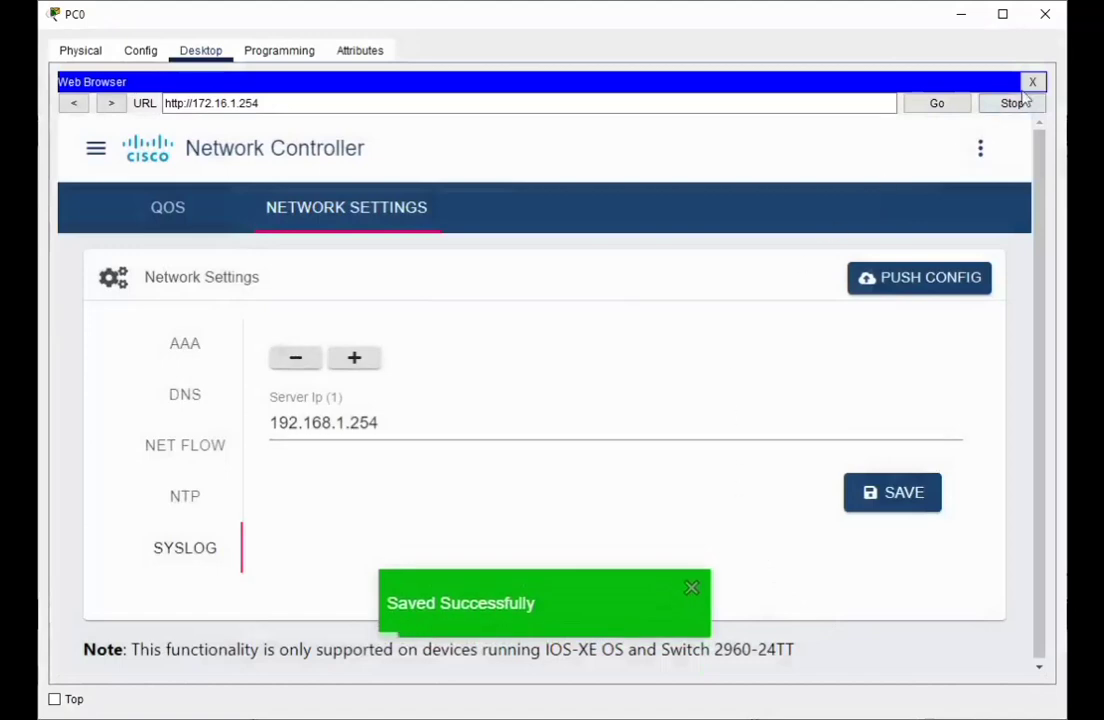
click(1044, 13)
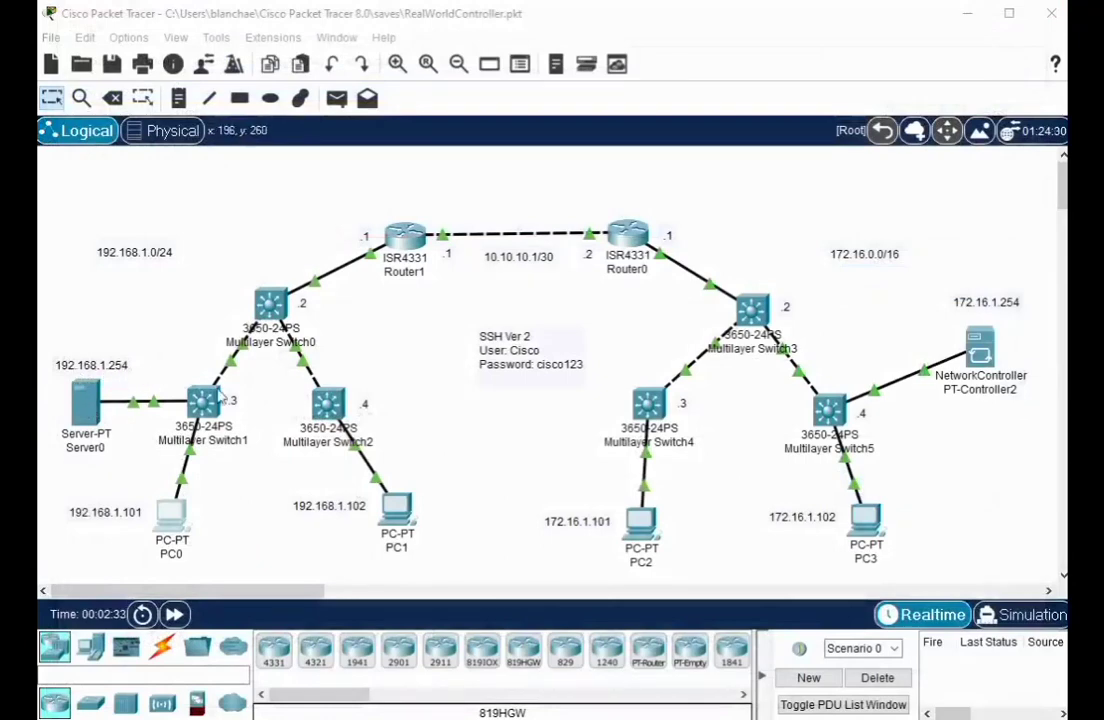
Open Multilayer Switch1's CLI and enter privileged mode with 'en' and the enable password
click(200, 398)
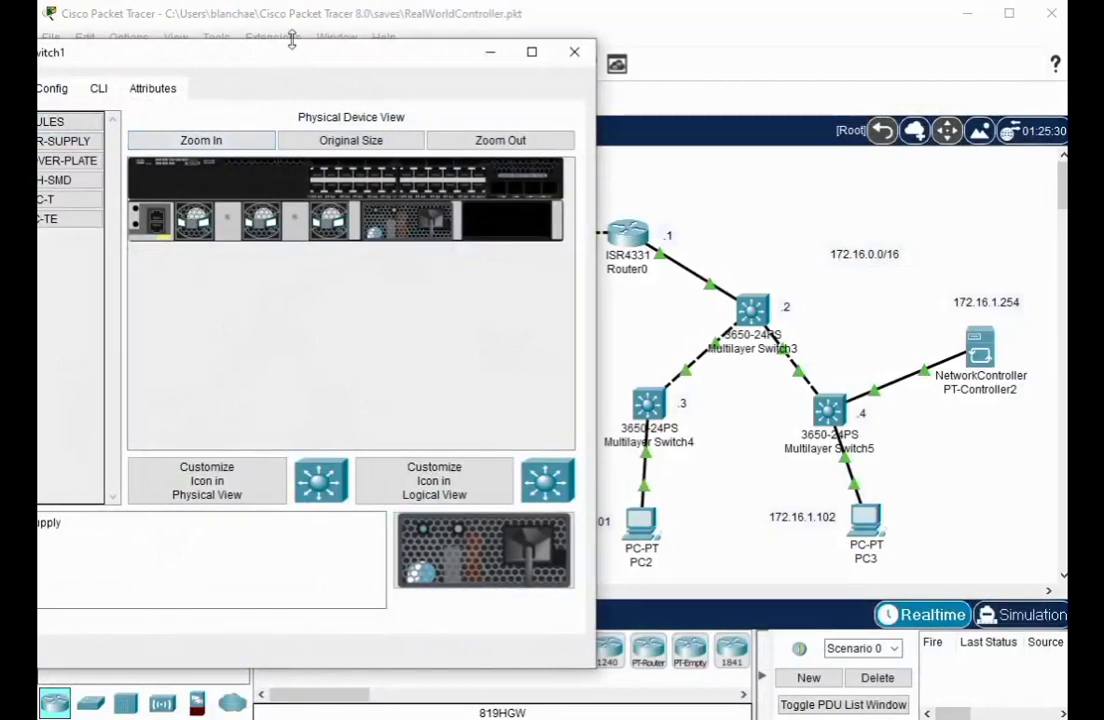
drag(325, 55, 374, 58)
click(190, 93)
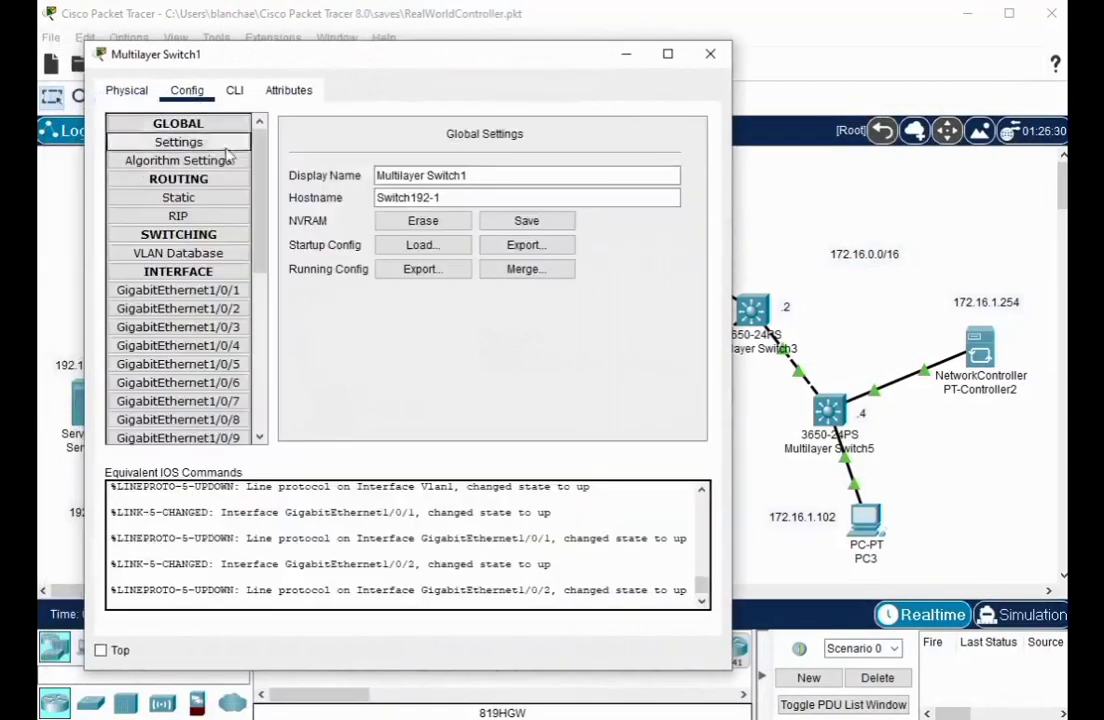
click(234, 91)
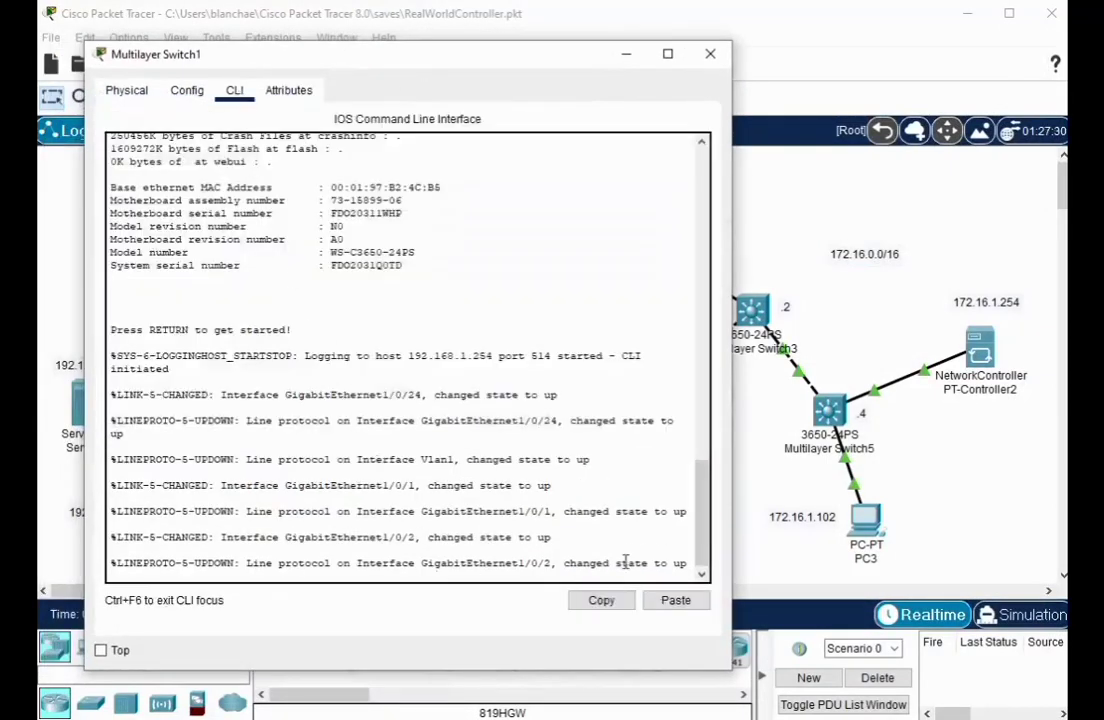
key(Return)
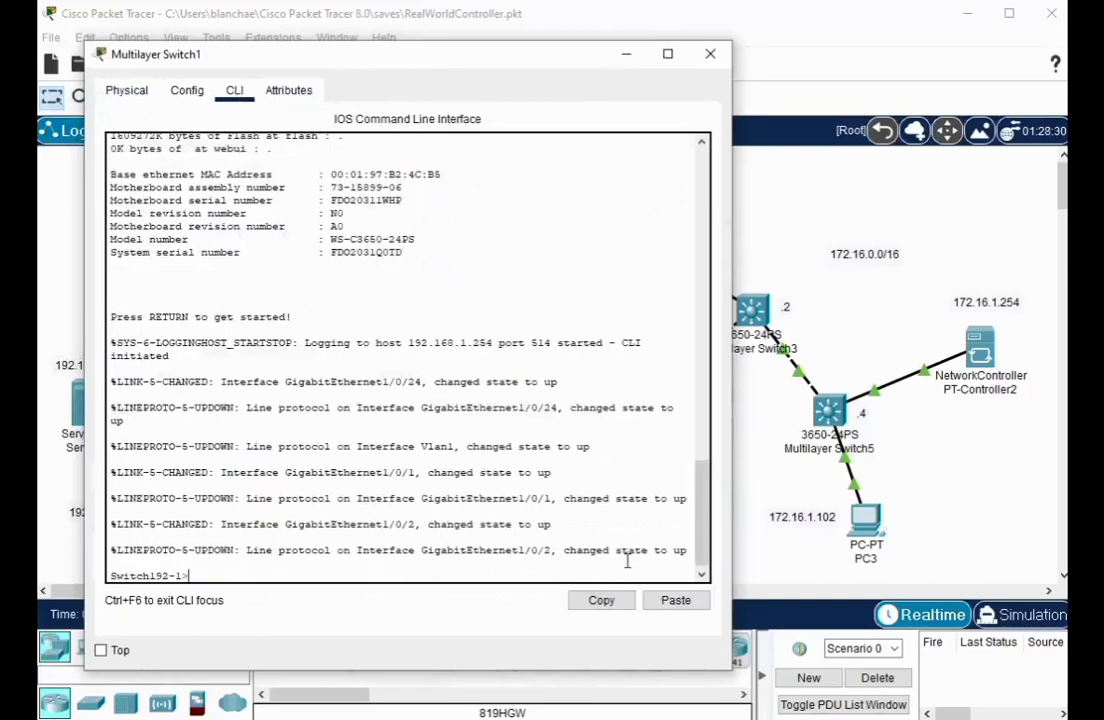
text(en)
key(Return)
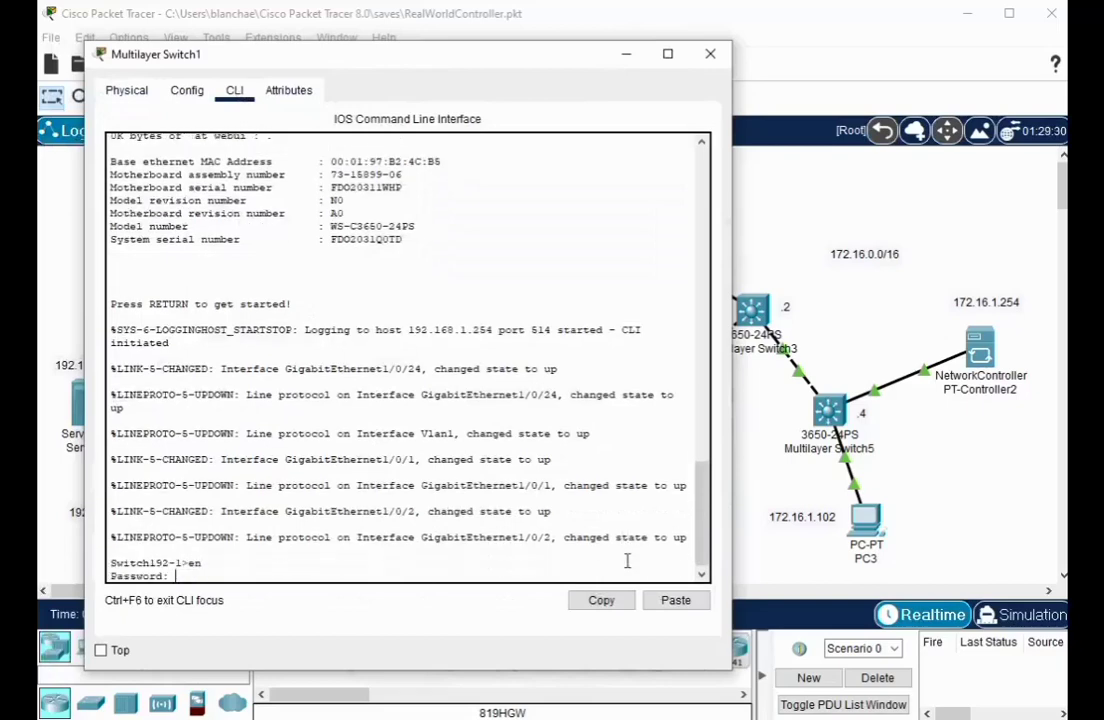
key(Return)
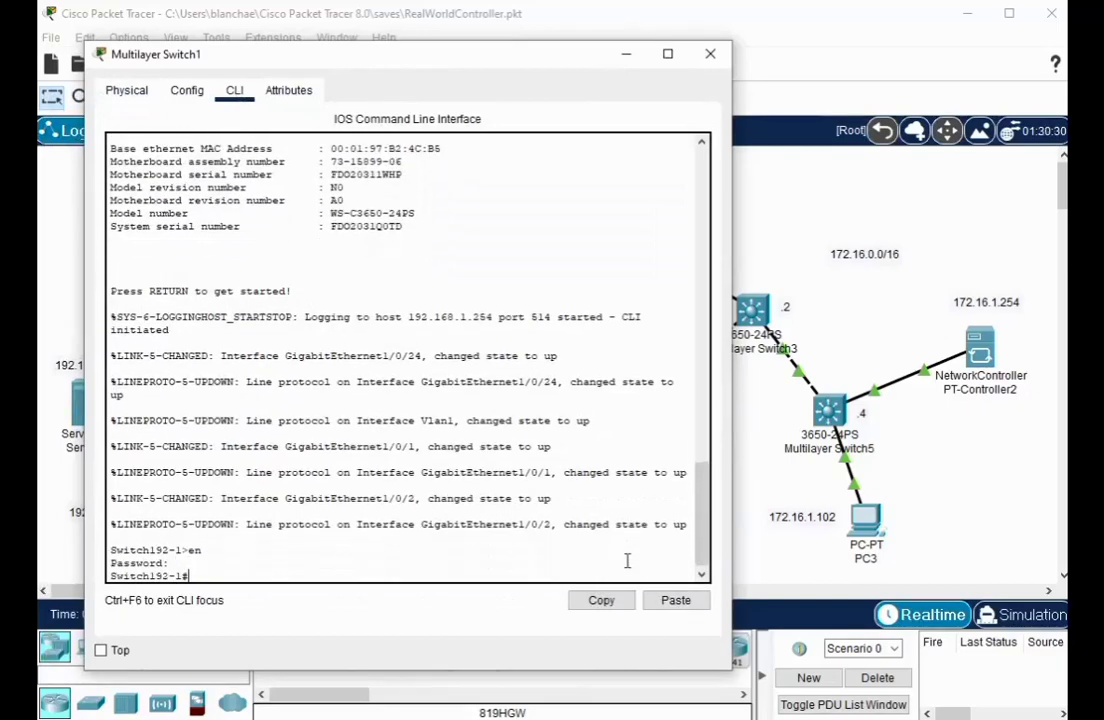
Run 'sho run' and page to the end of the running configuration
text(sho run)
key(Return)
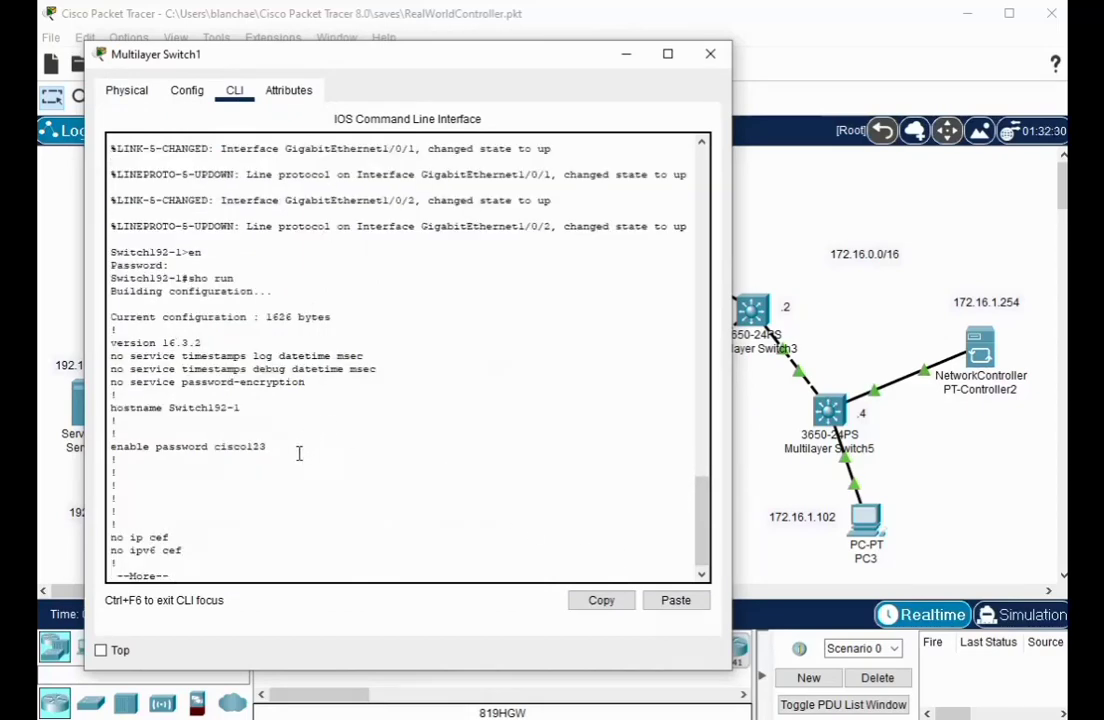
key(space)
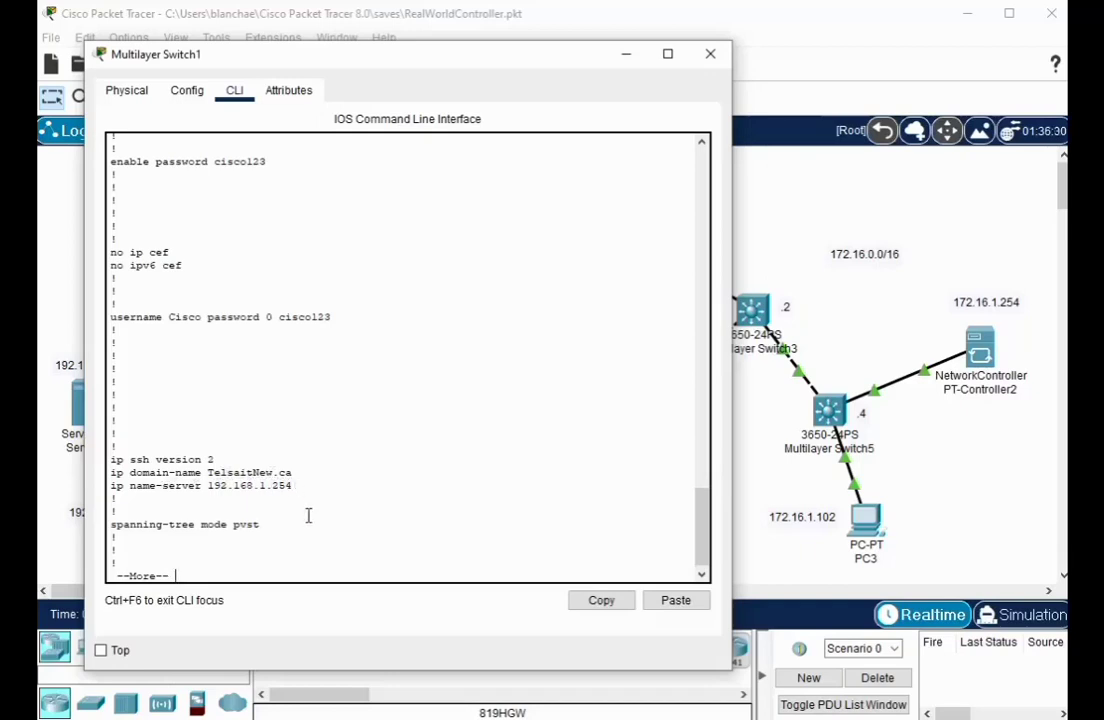
key(space)
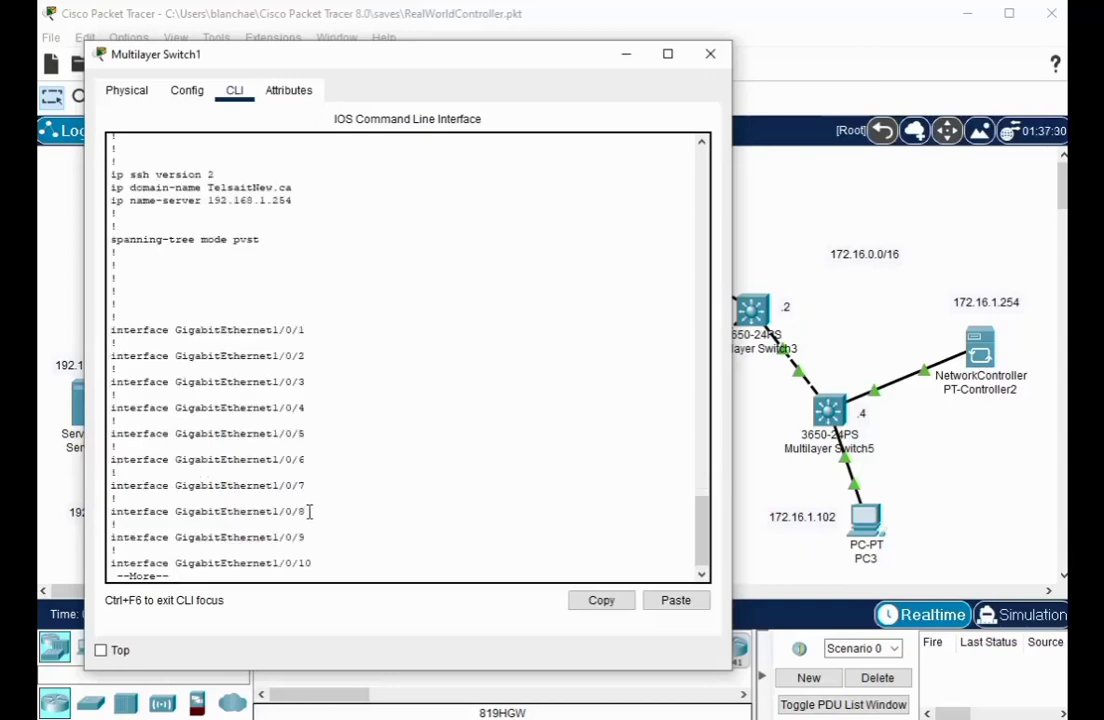
key(space)
key(space)
key(space)
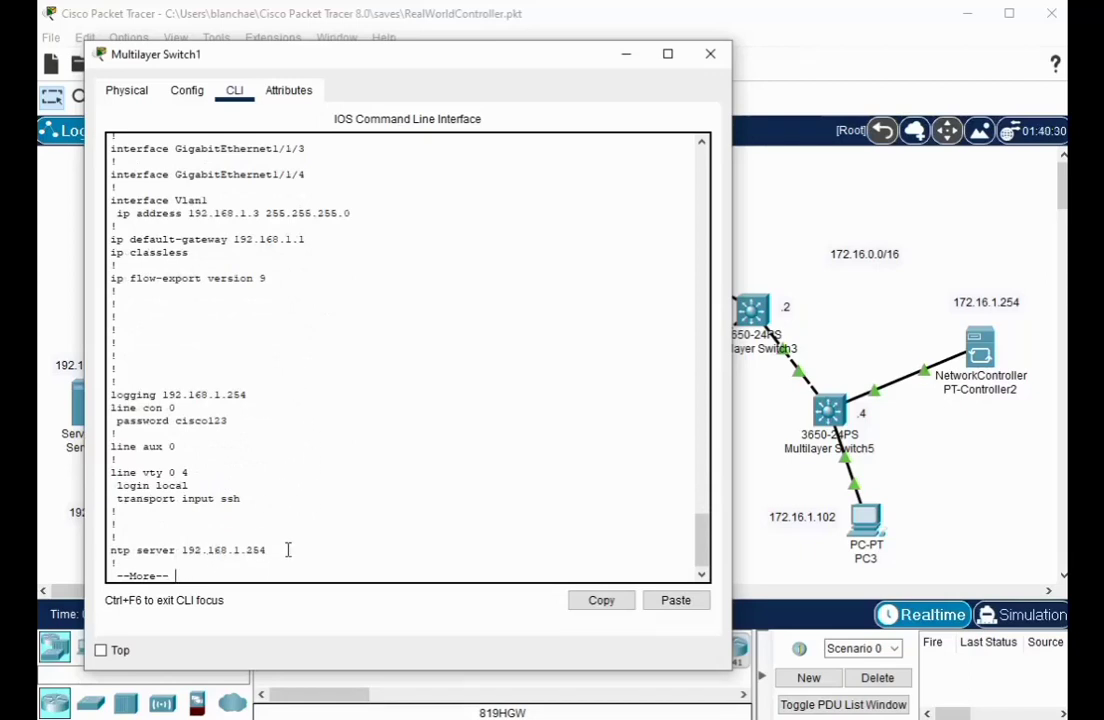
key(space)
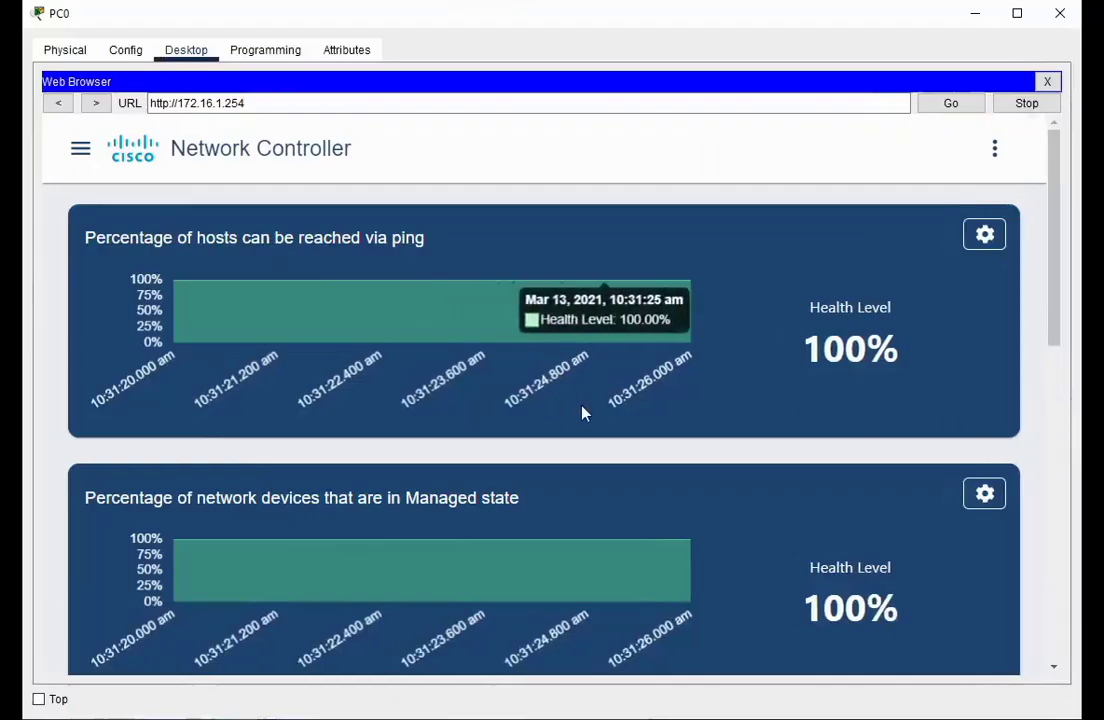
Open the controller's API Docs from the menu and scroll through the addTicket section
click(80, 150)
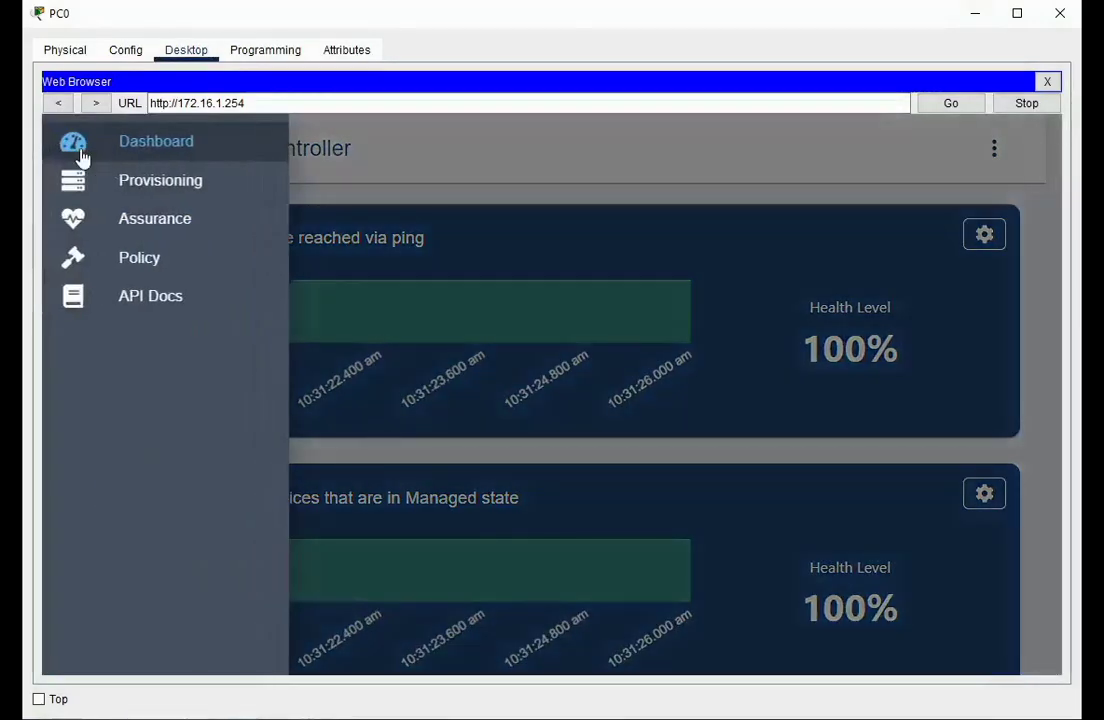
click(145, 300)
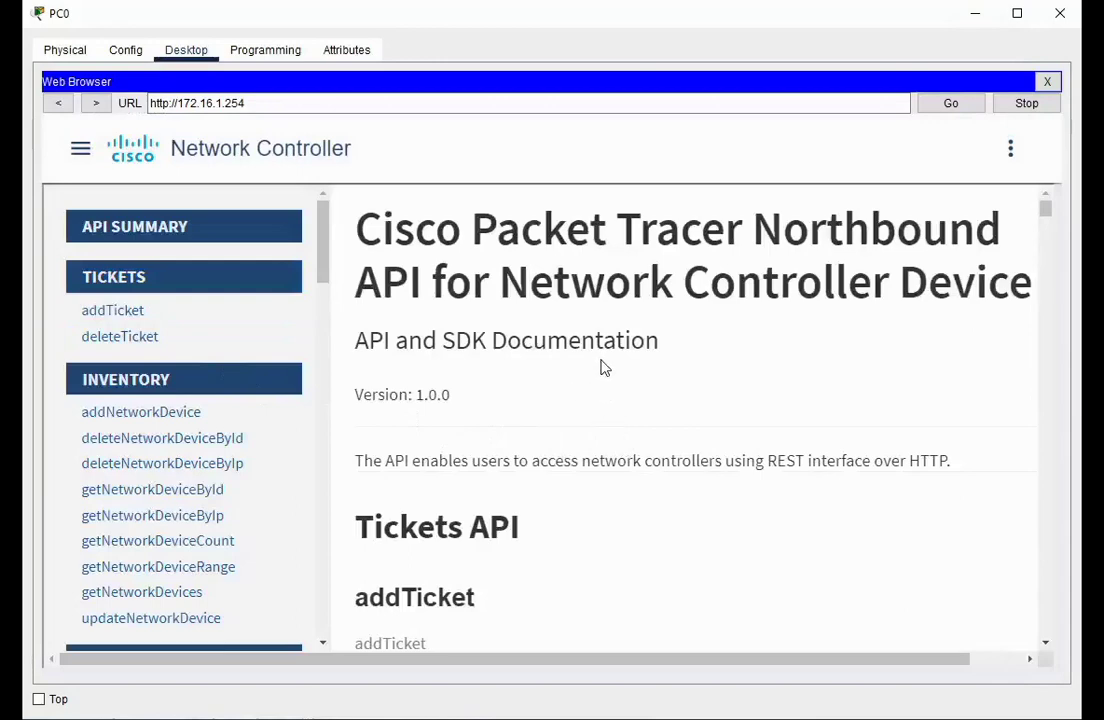
click(270, 313)
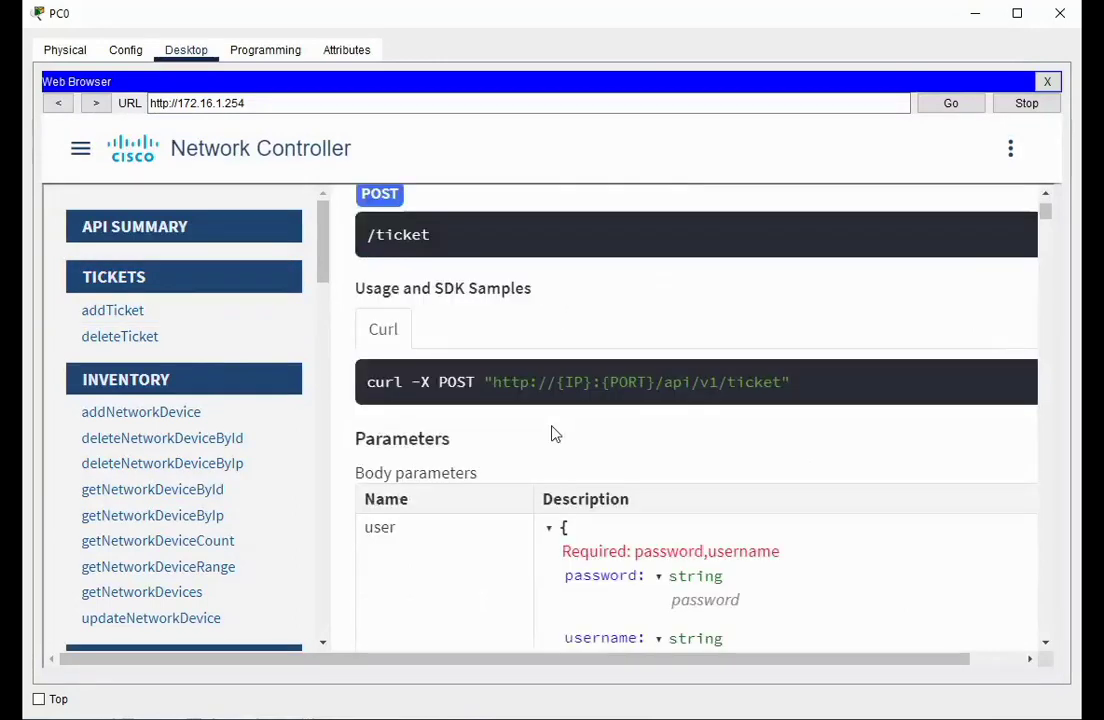
scroll(552, 434, up, 4)
scroll(552, 434, up, 2)
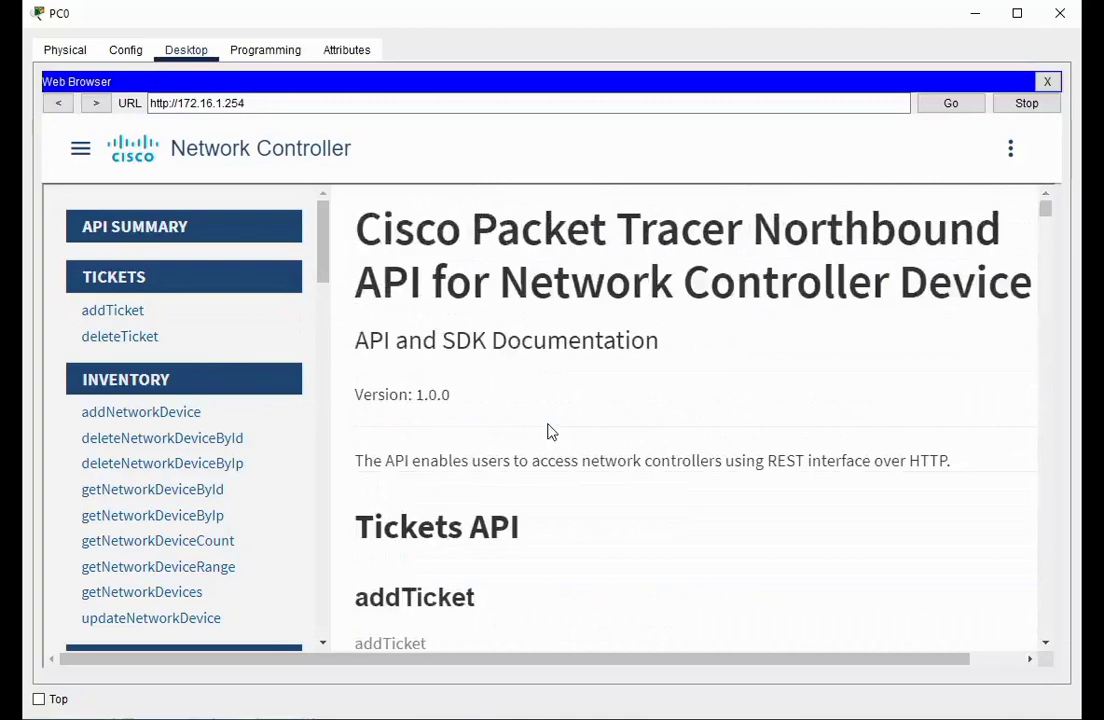
scroll(548, 429, down, 2)
scroll(548, 429, up, 2)
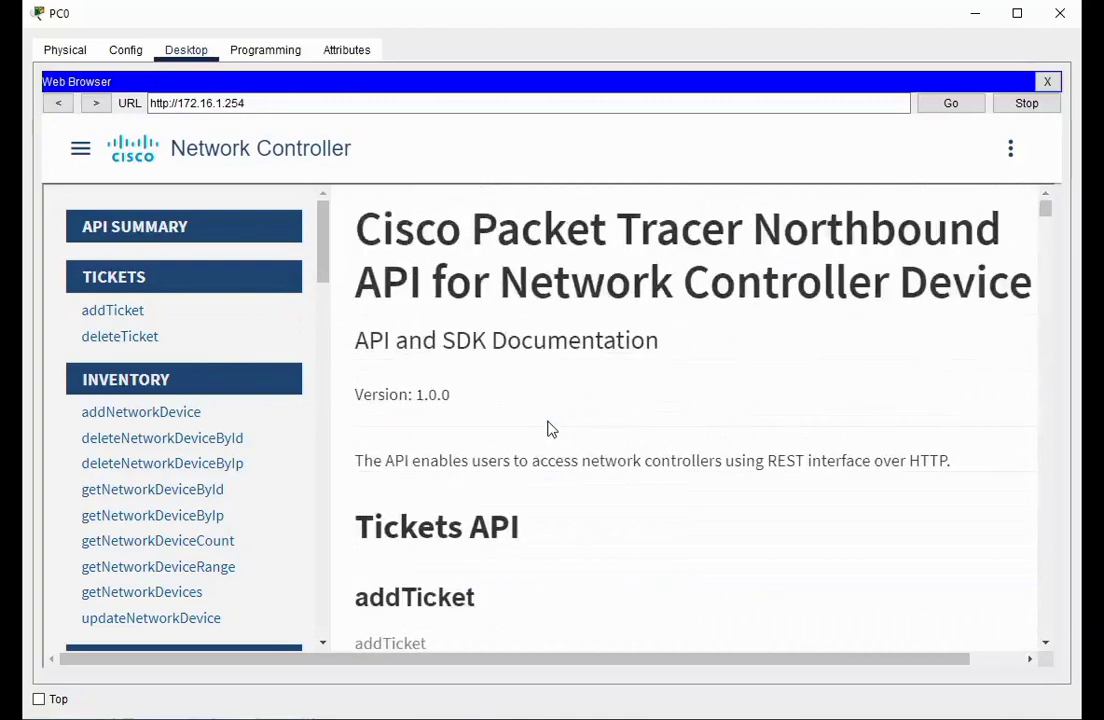